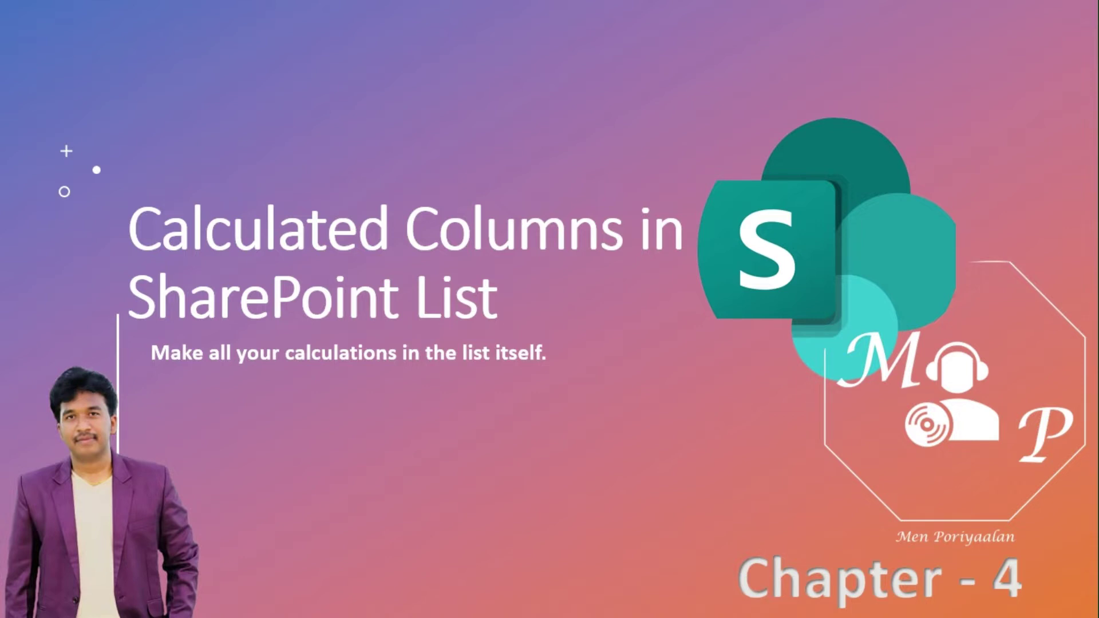
Step: Advance the slideshow to the 'What is a Calculated column ?' definition slide
{"action": "left_click", "coordinate": [618, 459]}
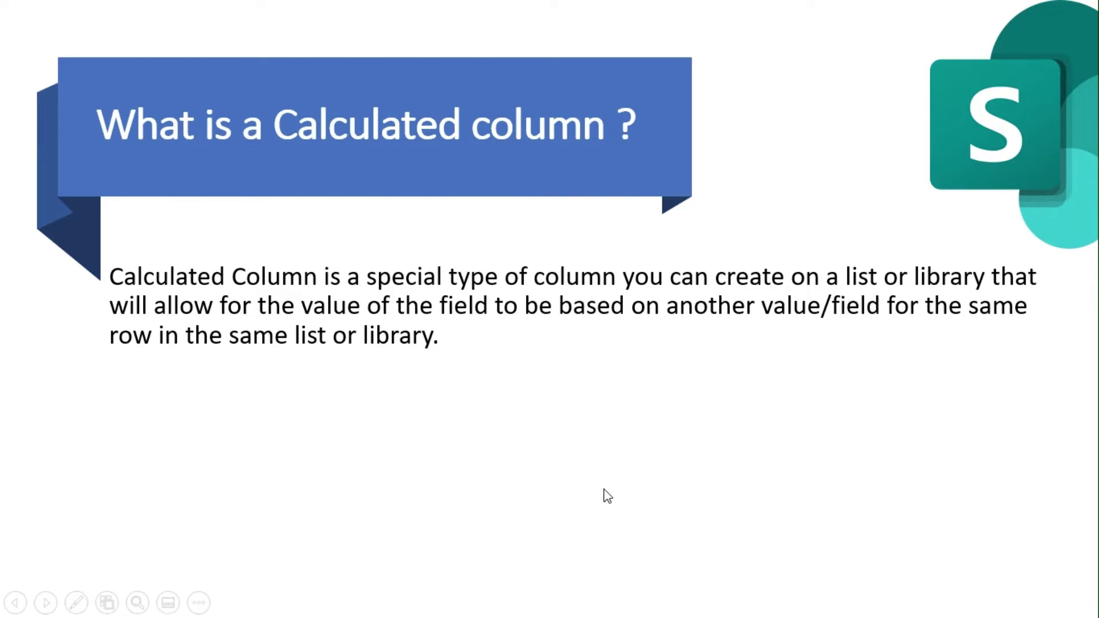
Step: Advance to the slide listing conditional, date and time, mathematical and text formulas
{"action": "left_click", "coordinate": [620, 472]}
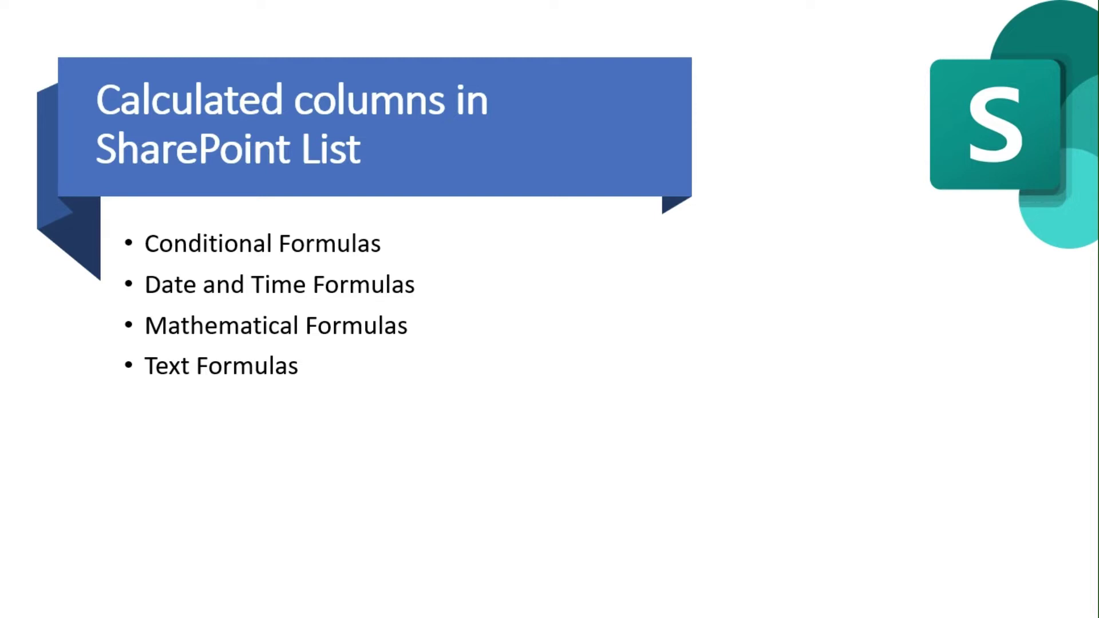
Step: Advance to the slide listing IF, AND, OR, NOT, ISERROR and ISBLANK
{"action": "left_click", "coordinate": [478, 349]}
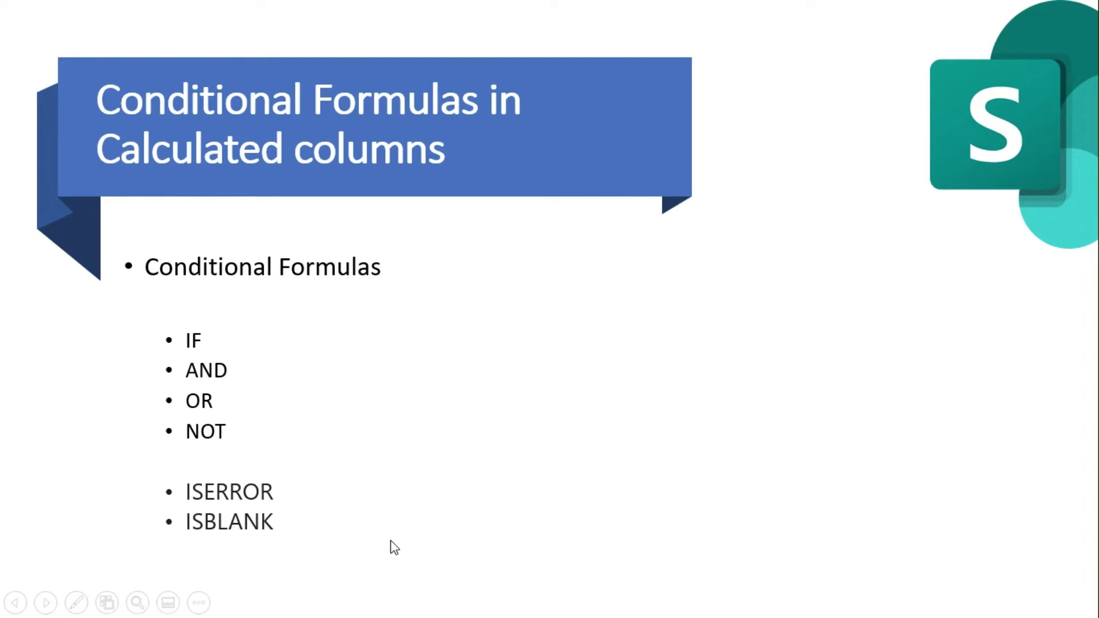
Step: Move past the conditional formulas slide to the Testing Calculated Columns list
{"action": "left_click", "coordinate": [478, 169]}
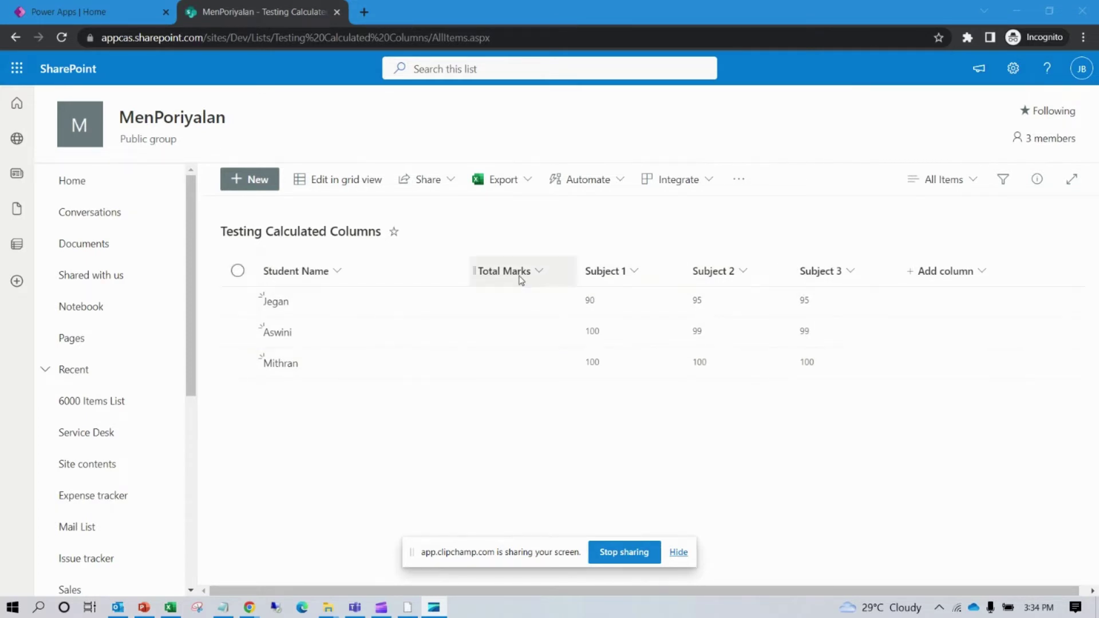
{"action": "mouse_move", "coordinate": [515, 301]}
{"action": "mouse_move", "coordinate": [577, 311]}
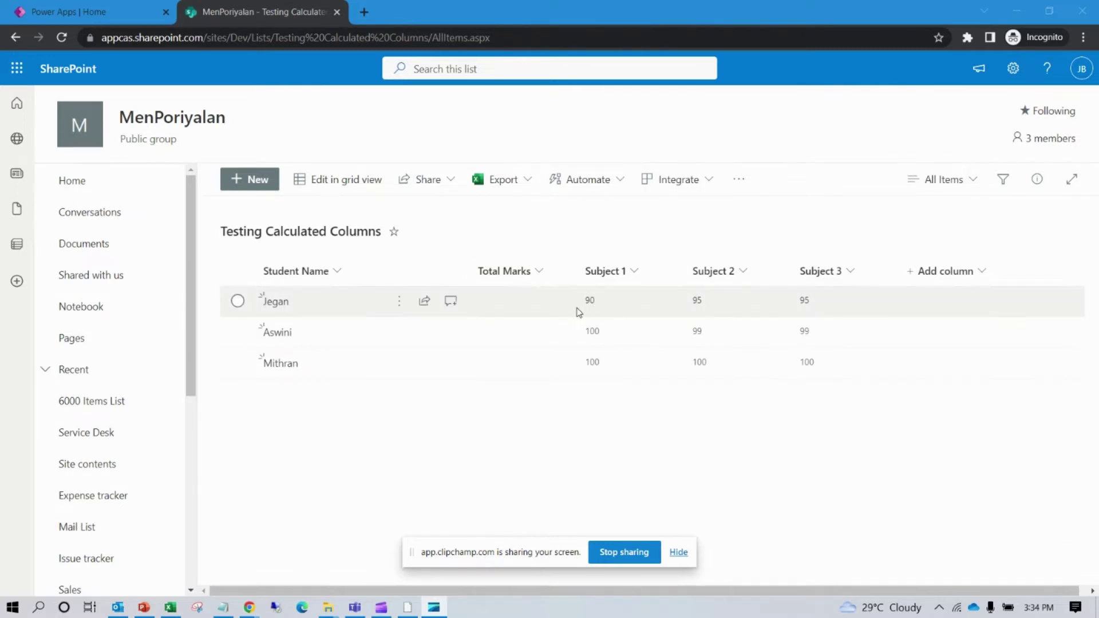
Step: In grid view, enter 280 as the first student's Total Marks, then exit grid view
{"action": "left_click", "coordinate": [376, 181]}
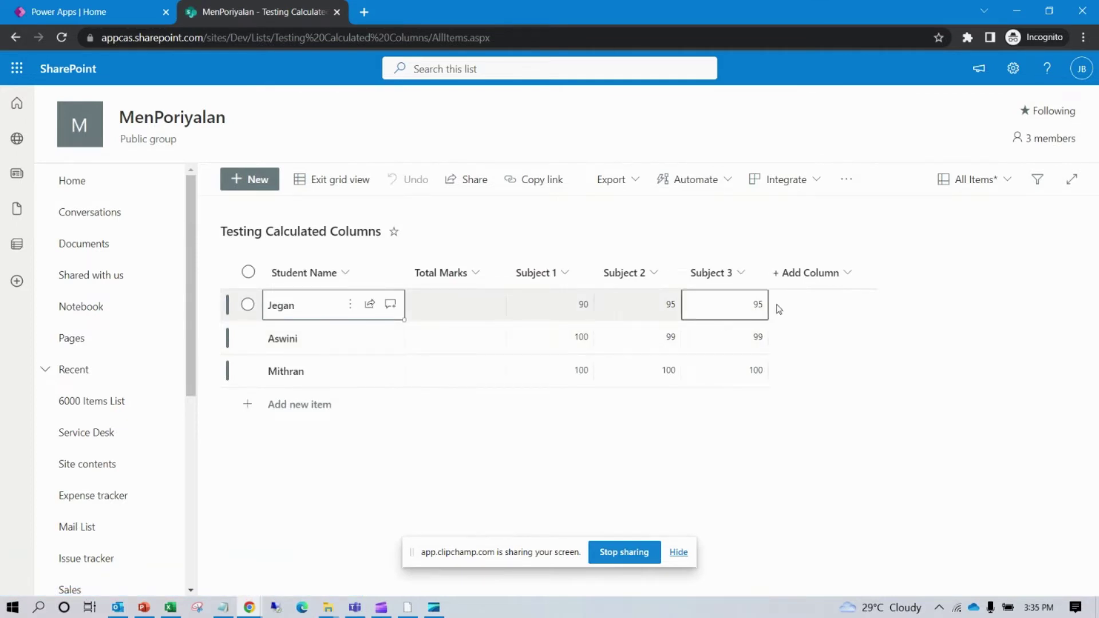
{"action": "left_click", "coordinate": [470, 306]}
{"action": "type", "text": "280"}
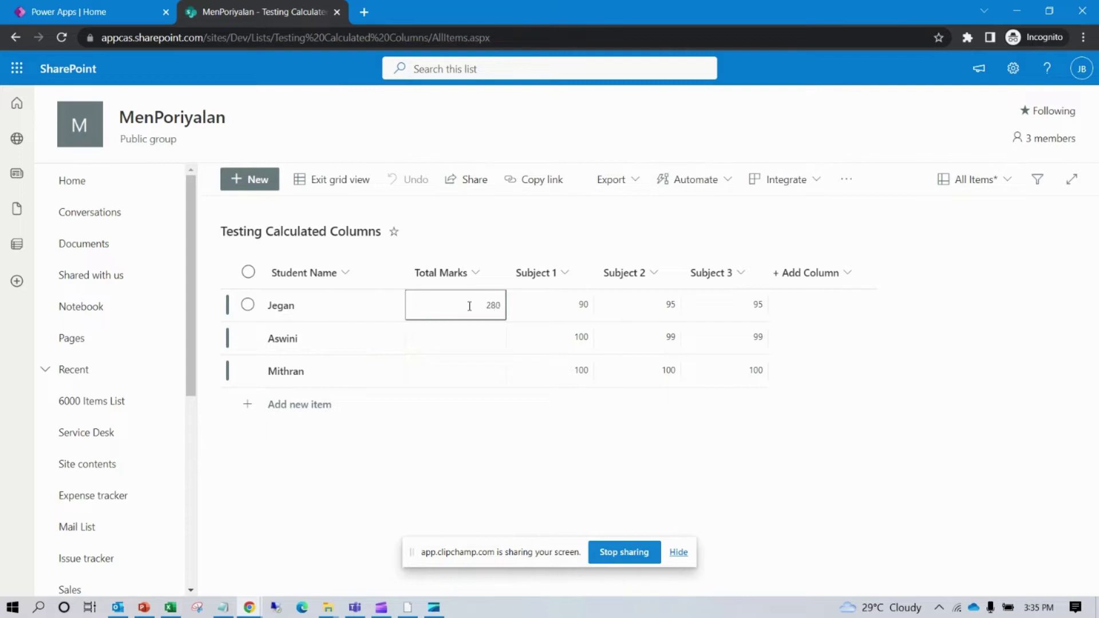
{"action": "left_click", "coordinate": [472, 350]}
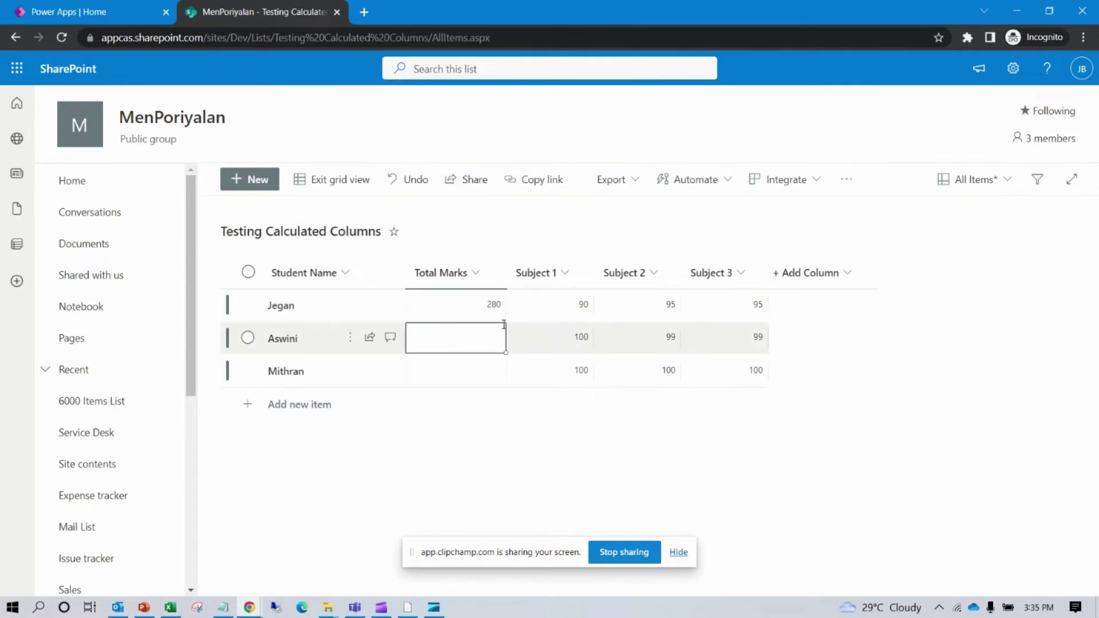
{"action": "left_click", "coordinate": [339, 181]}
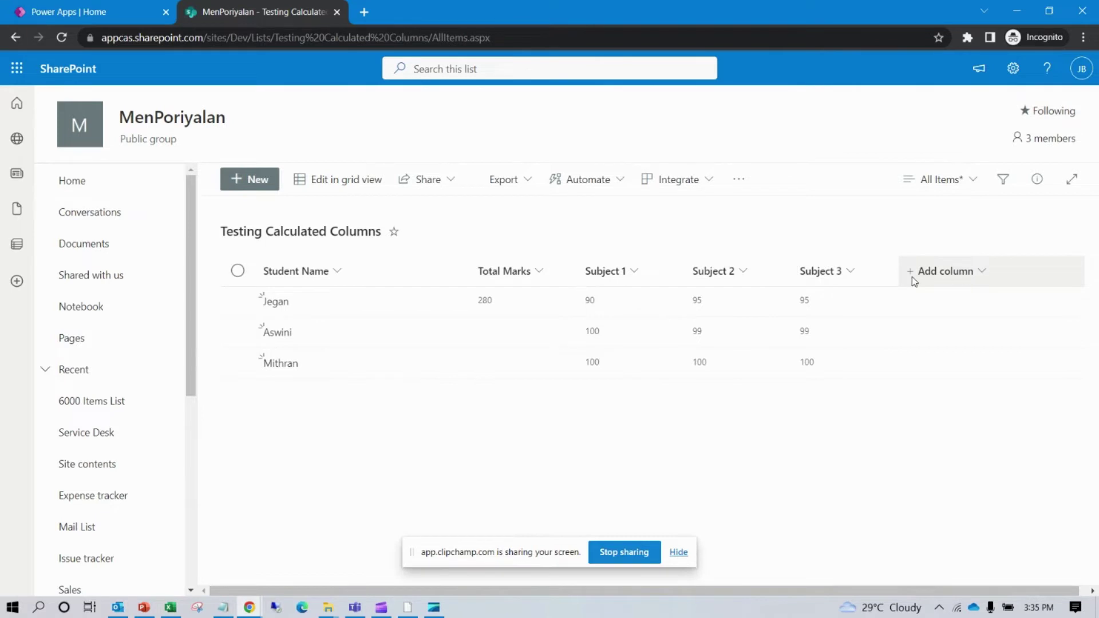
Step: Create a new Calculated column named 'Total' via Add column > More and show its formula area
{"action": "left_click", "coordinate": [974, 275]}
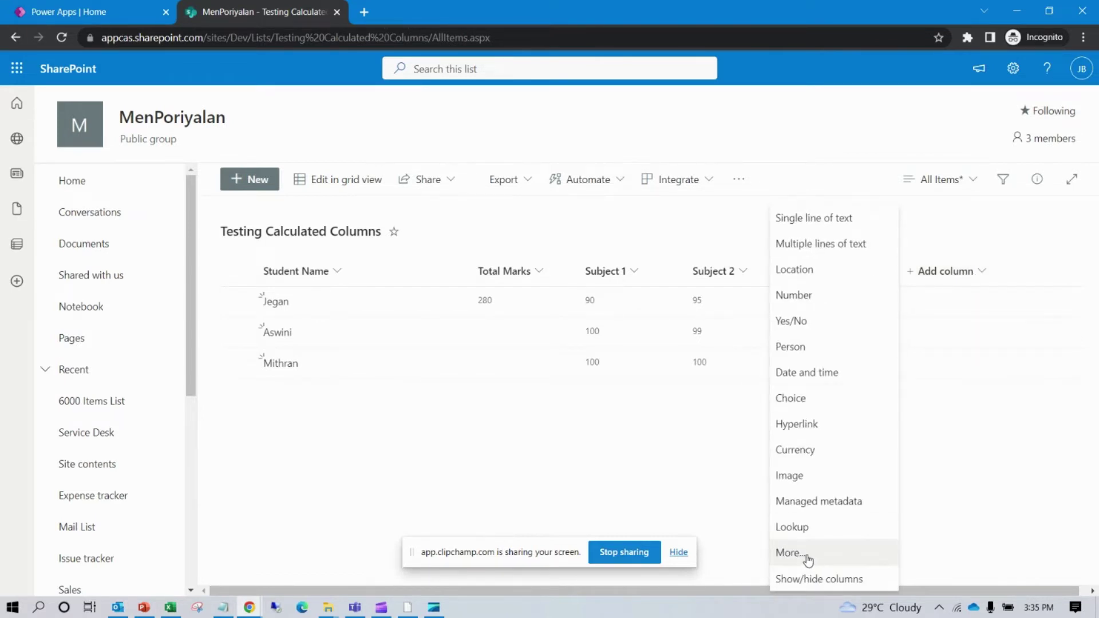
{"action": "left_click", "coordinate": [808, 554]}
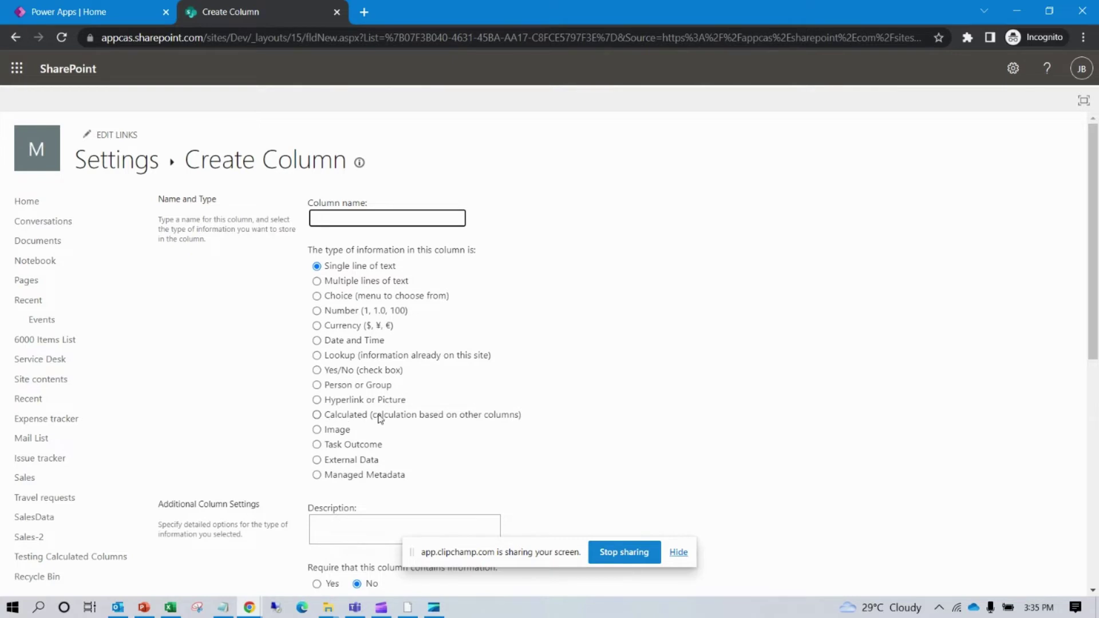
{"action": "left_click", "coordinate": [321, 416]}
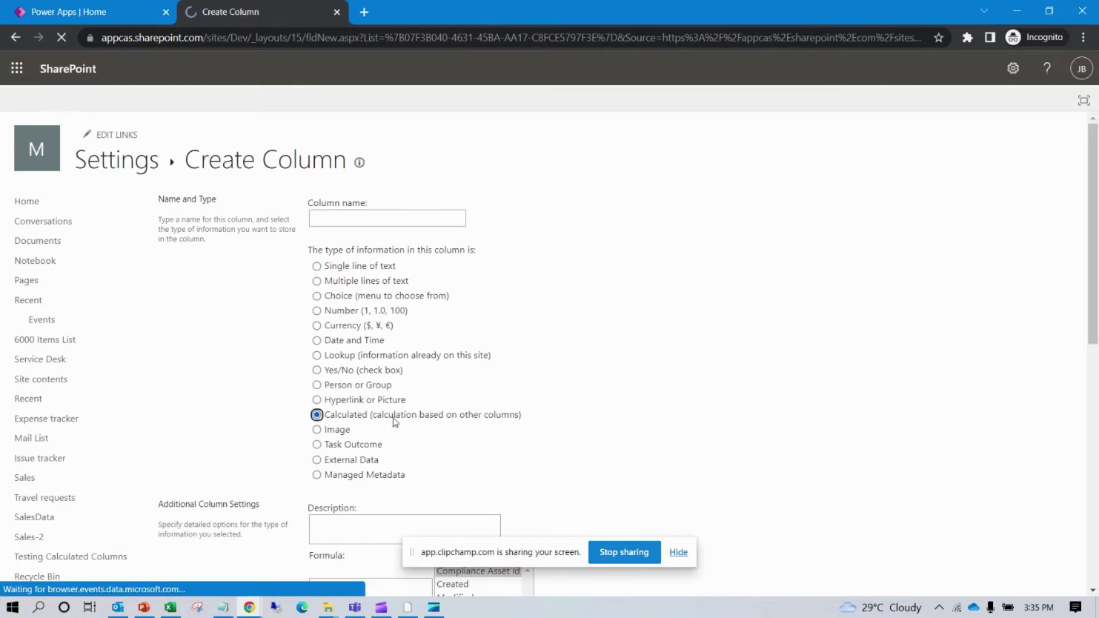
{"action": "left_click", "coordinate": [374, 216]}
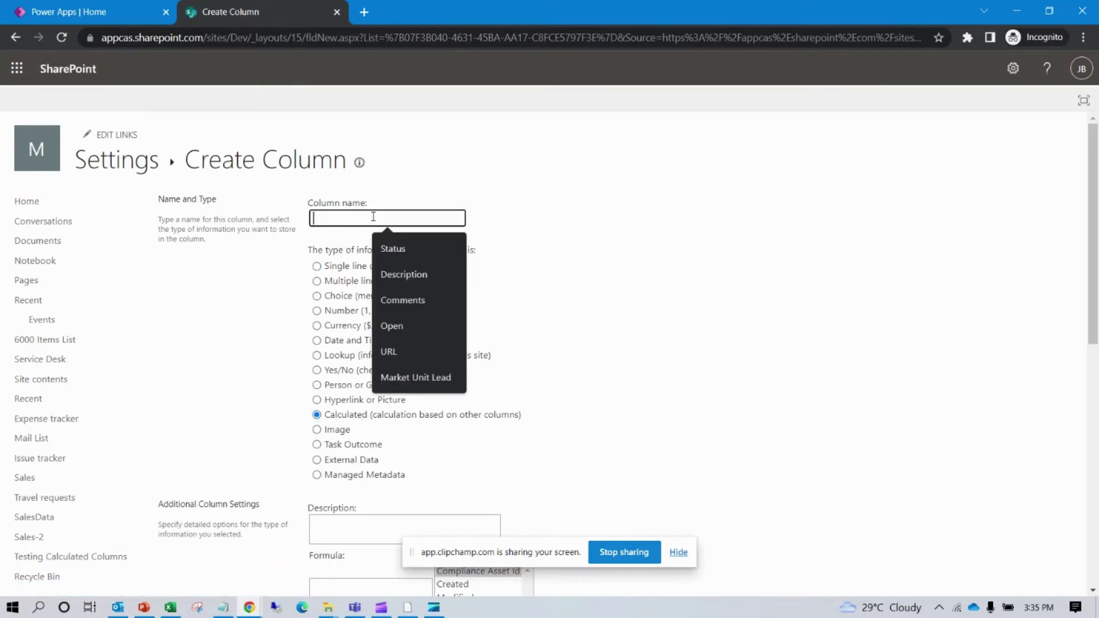
{"action": "type", "text": "Total"}
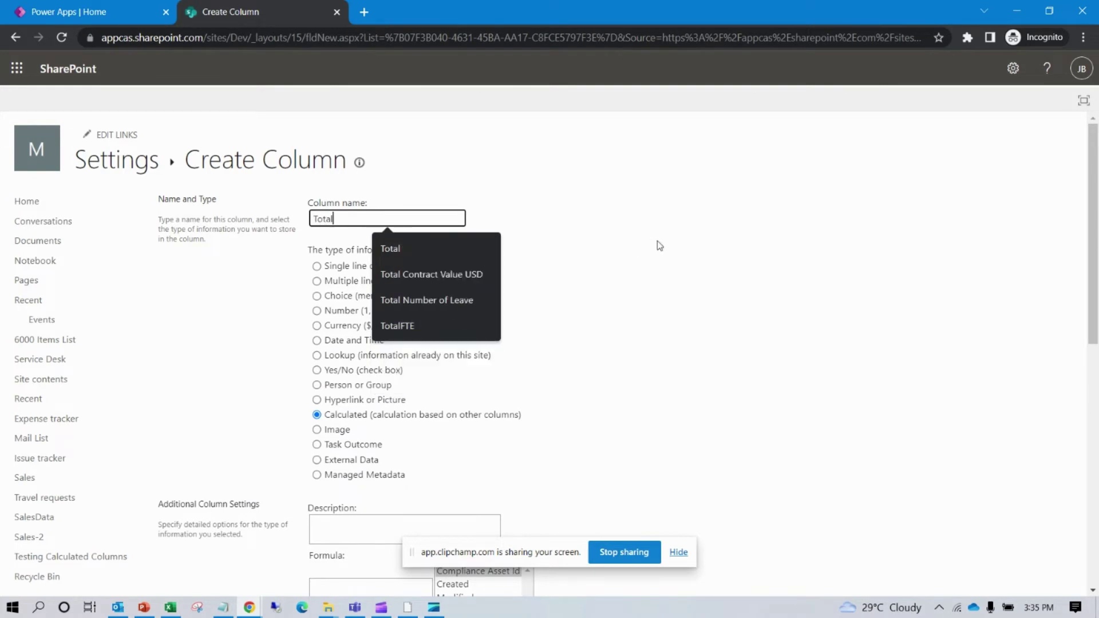
{"action": "left_click", "coordinate": [657, 244]}
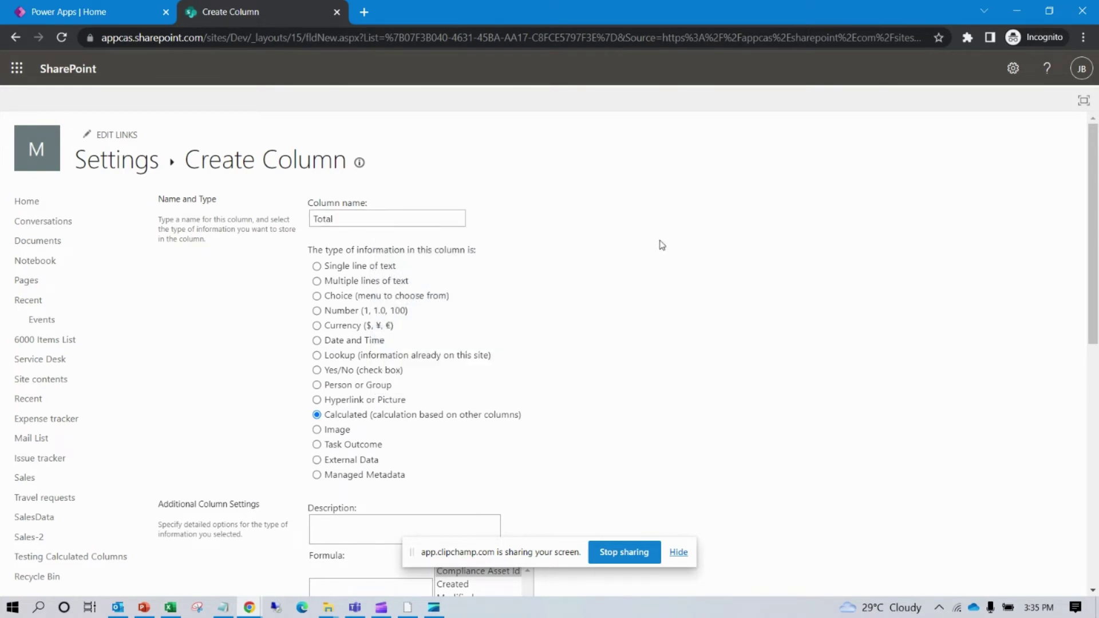
{"action": "scroll", "coordinate": [629, 375], "scroll_direction": "down", "scroll_amount": 5}
{"action": "scroll", "coordinate": [343, 253], "scroll_direction": "up", "scroll_amount": 5}
{"action": "scroll", "coordinate": [373, 327], "scroll_direction": "down", "scroll_amount": 5}
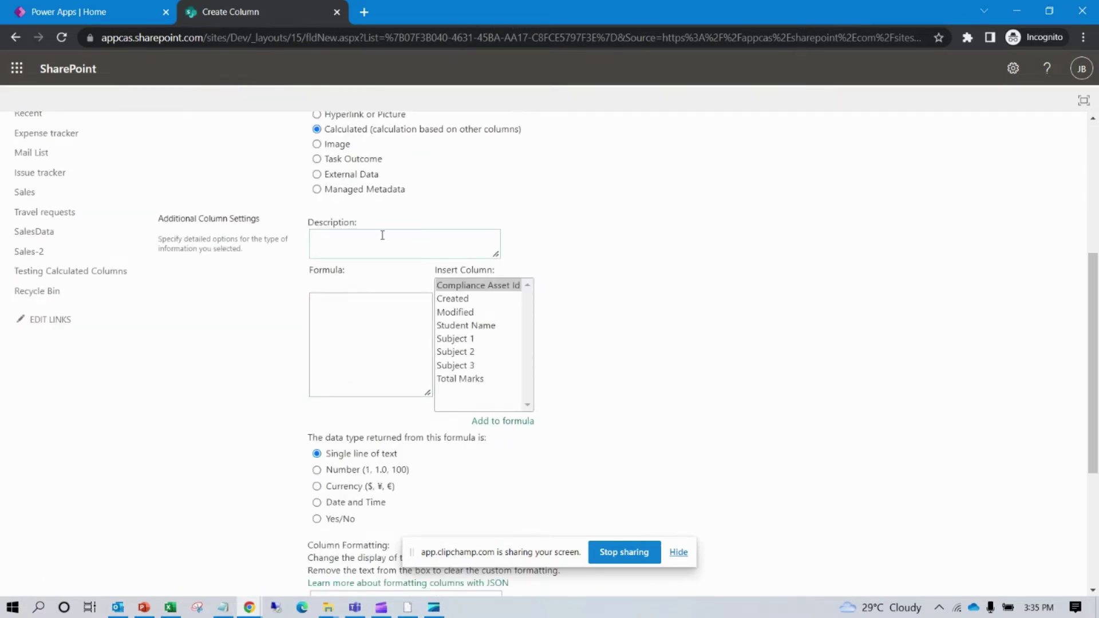
Step: Enlarge the formula box, set the return type to Number, and start the formula with '='
{"action": "left_click_drag", "start_coordinate": [427, 392], "coordinate": [602, 401]}
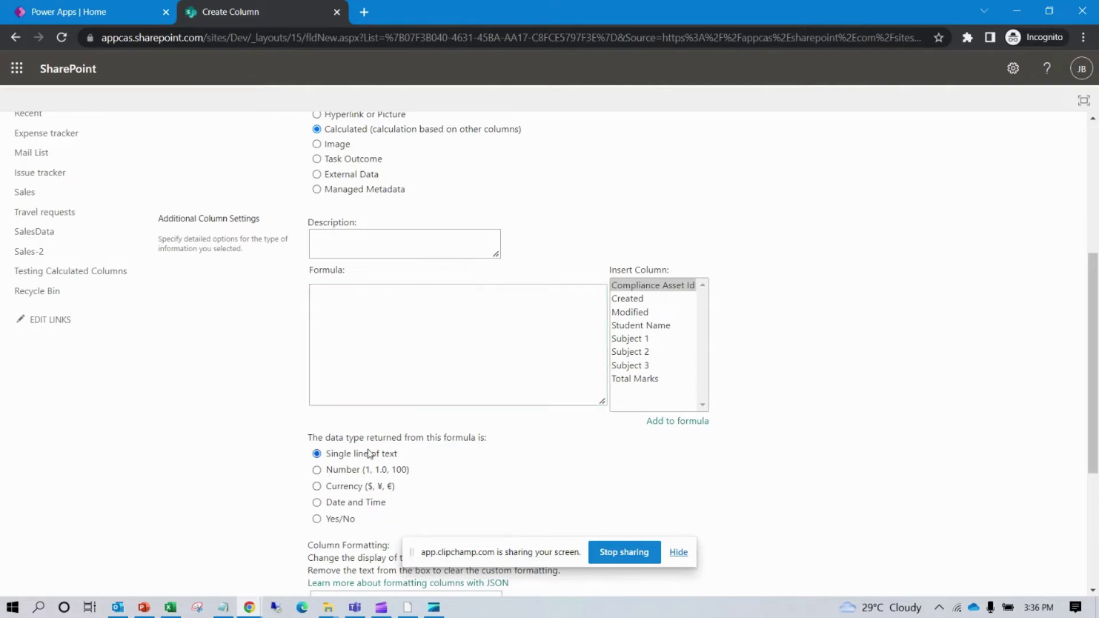
{"action": "left_click", "coordinate": [317, 470]}
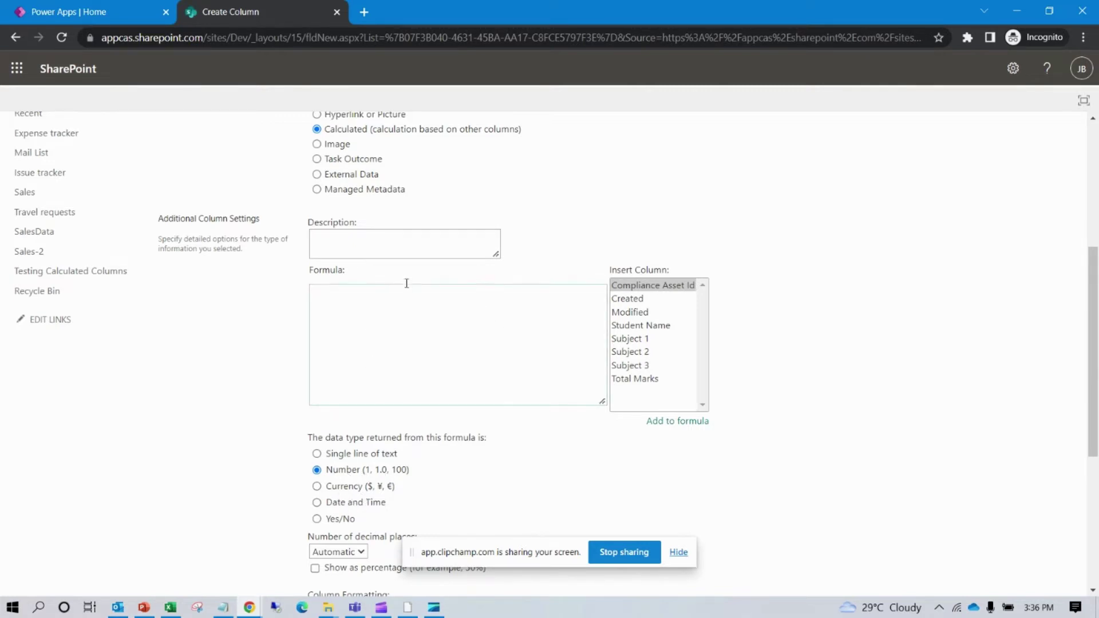
{"action": "left_click", "coordinate": [393, 315]}
{"action": "type", "text": "="}
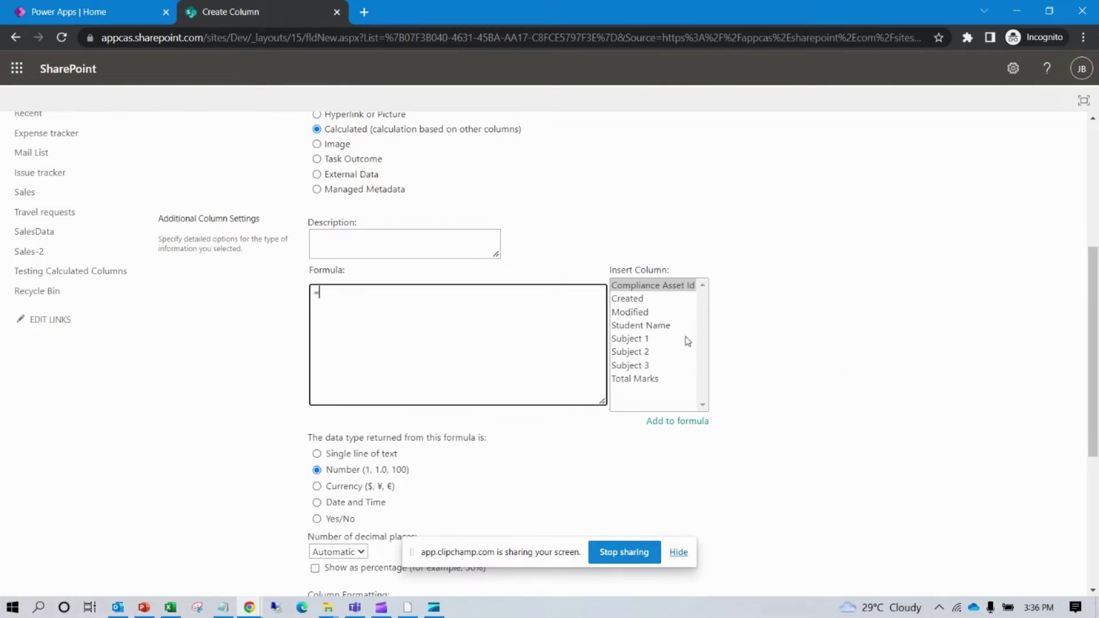
Step: Insert [Subject 1]+[Subject 2] into the Total formula from the column list
{"action": "left_click", "coordinate": [630, 338]}
{"action": "left_click", "coordinate": [687, 421]}
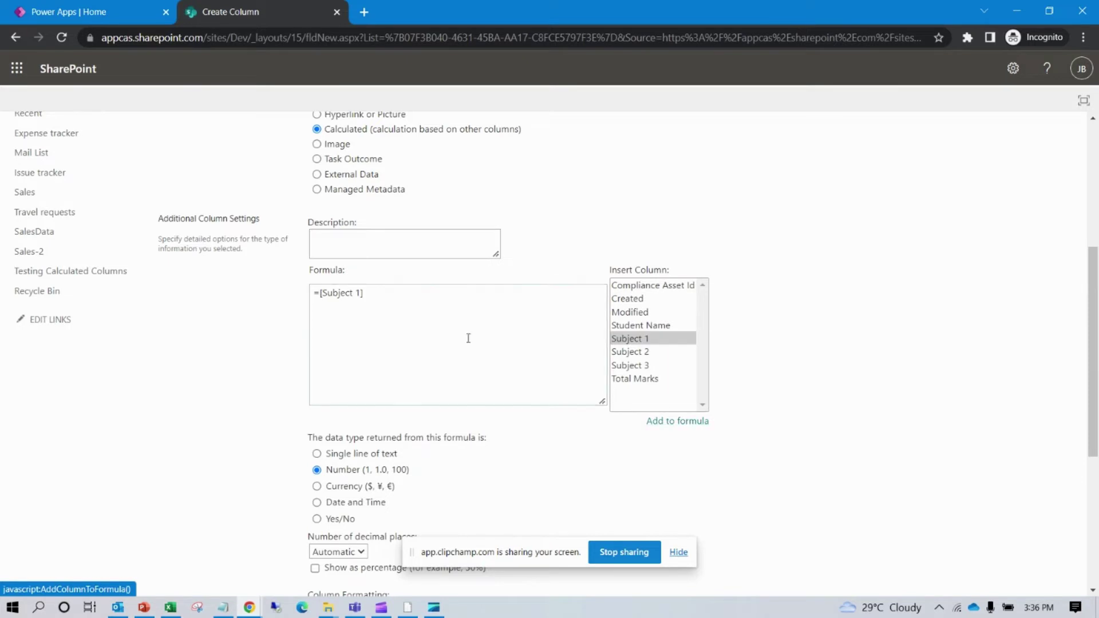
{"action": "left_click", "coordinate": [380, 292]}
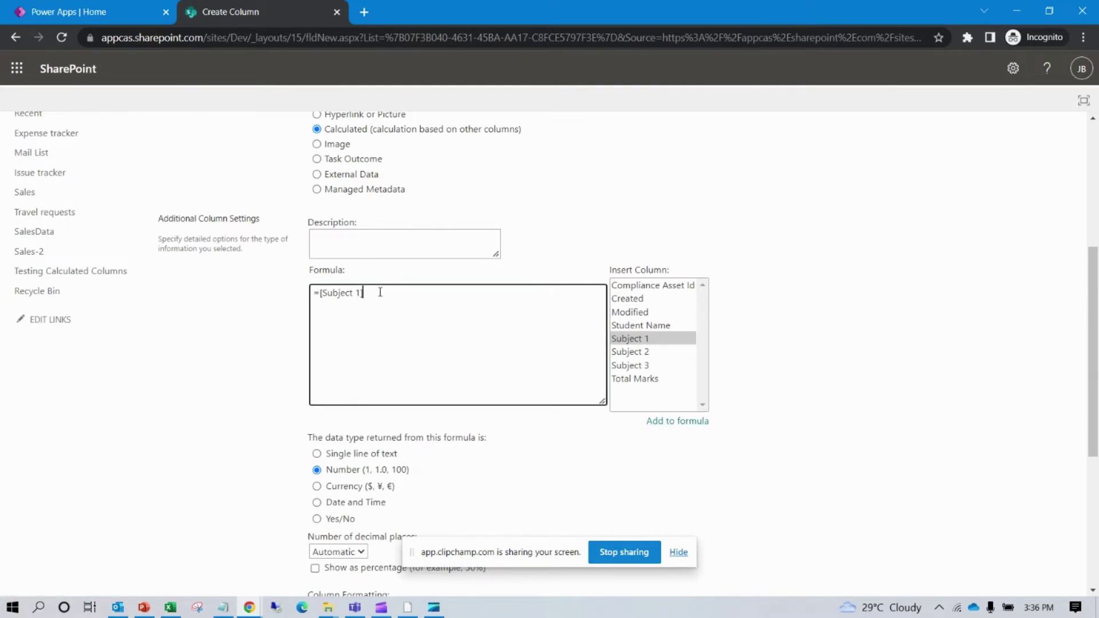
{"action": "type", "text": "+"}
{"action": "left_click", "coordinate": [637, 355]}
{"action": "left_click", "coordinate": [682, 422]}
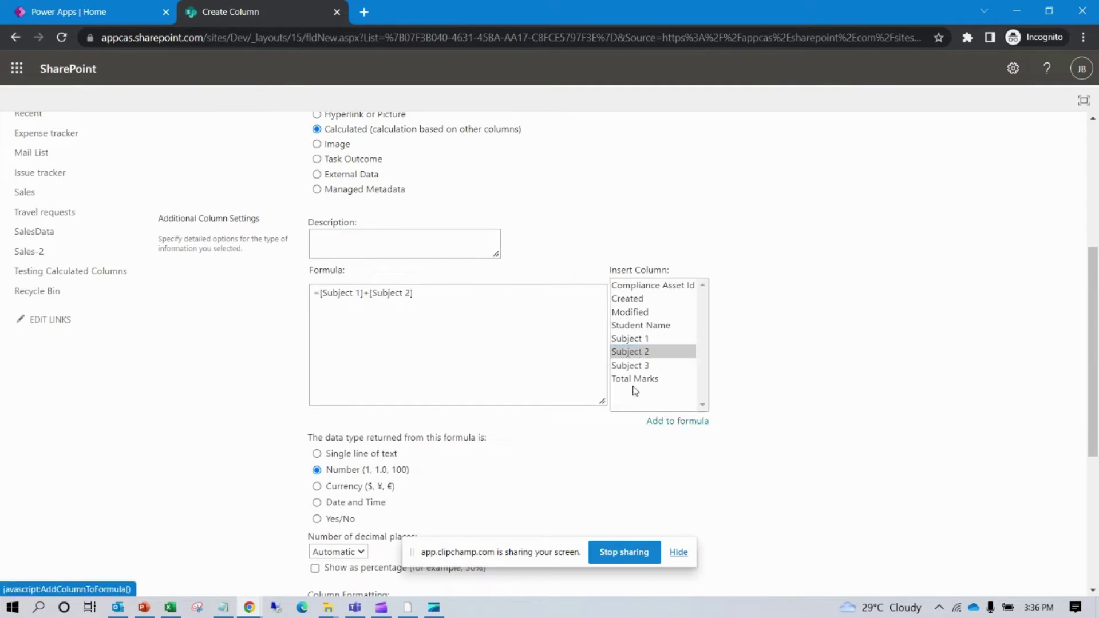
{"action": "left_click", "coordinate": [487, 305]}
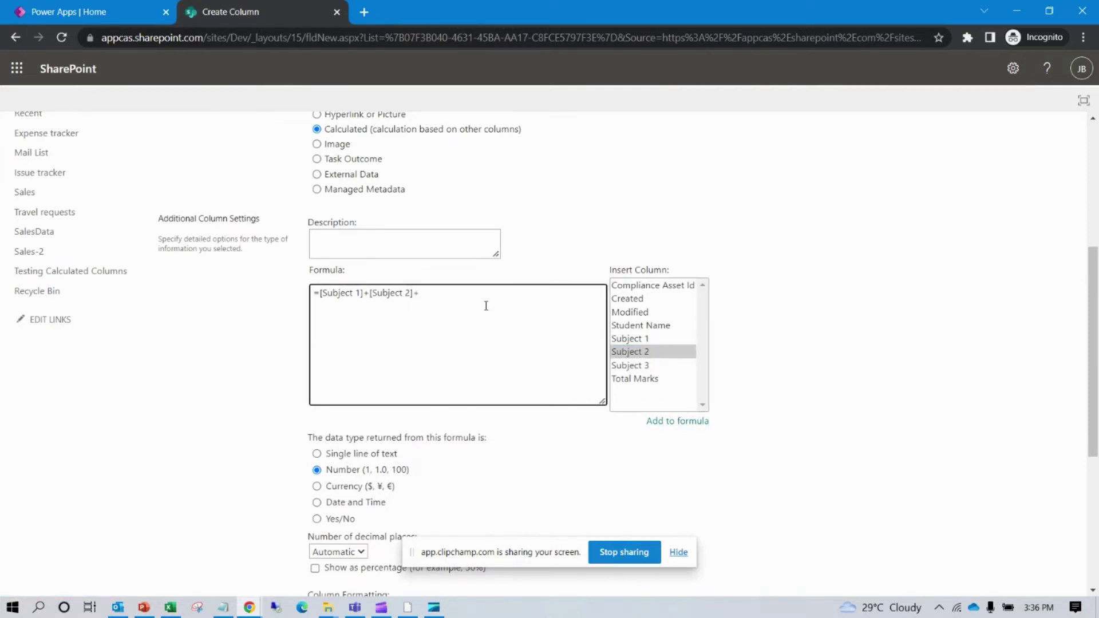
Step: Append +[Subject 3] to the formula and save the Total column
{"action": "left_click", "coordinate": [633, 366]}
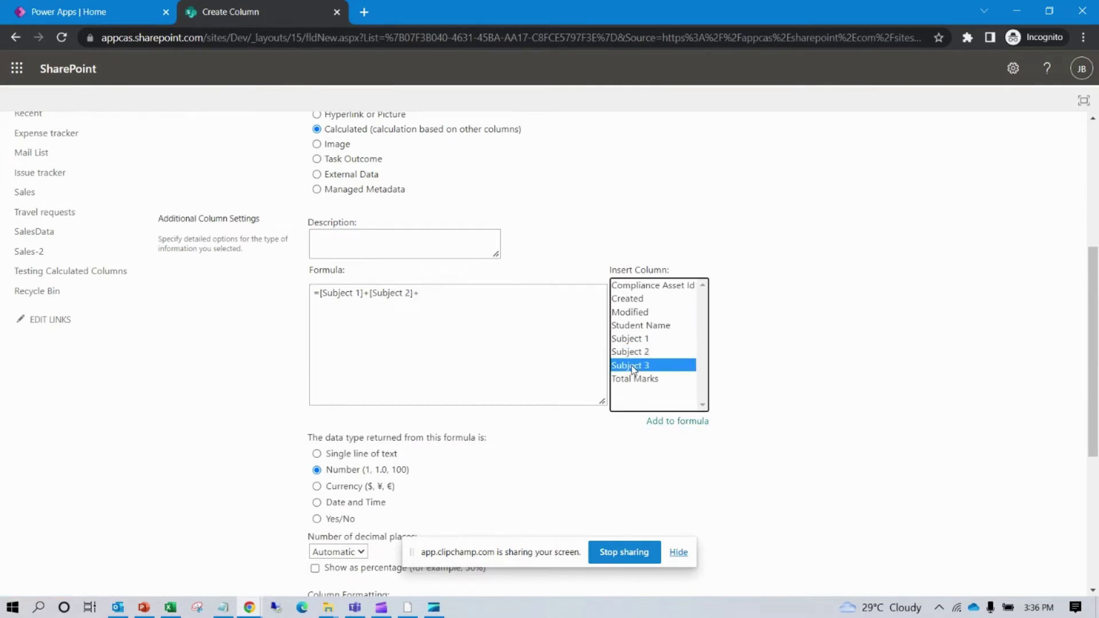
{"action": "left_click", "coordinate": [682, 422]}
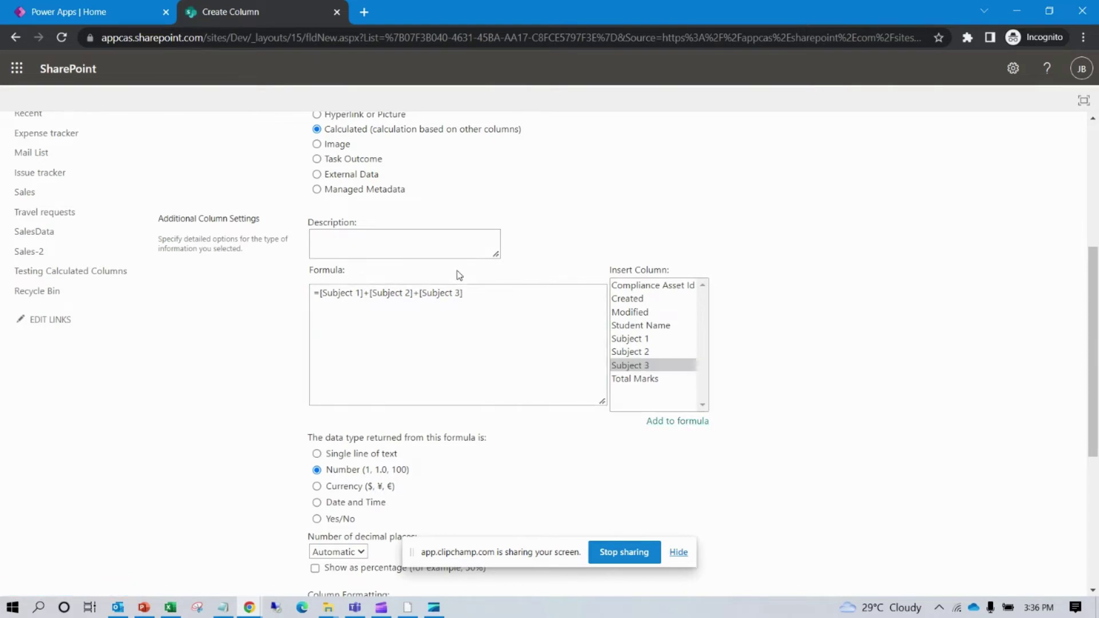
{"action": "left_click", "coordinate": [525, 310]}
{"action": "scroll", "coordinate": [509, 367], "scroll_direction": "down", "scroll_amount": 3}
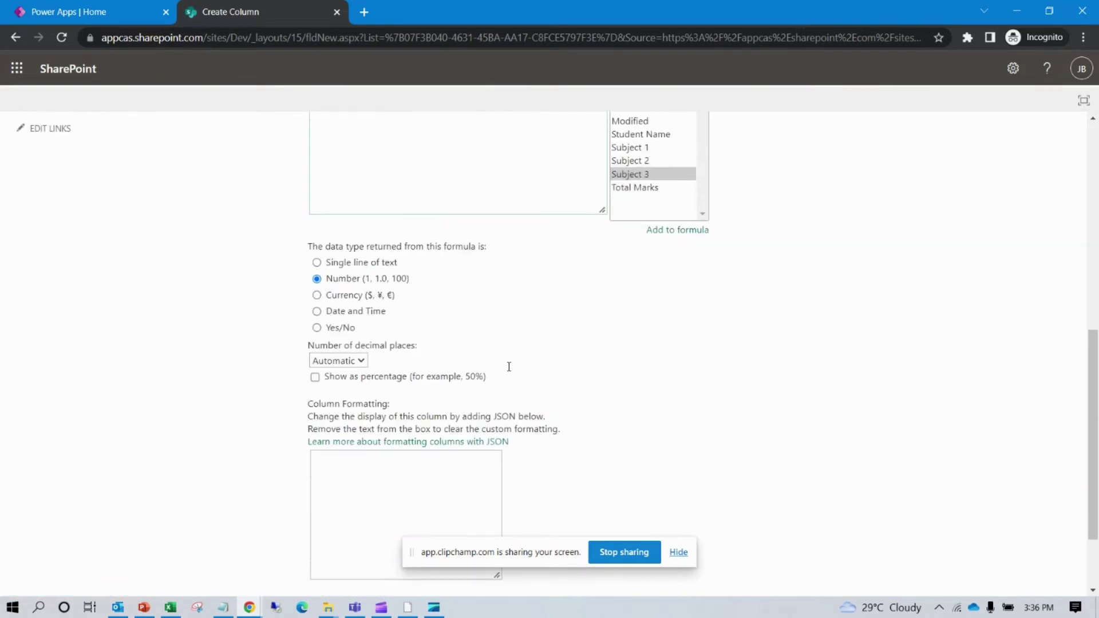
{"action": "scroll", "coordinate": [733, 456], "scroll_direction": "down", "scroll_amount": 2}
{"action": "left_click", "coordinate": [971, 518]}
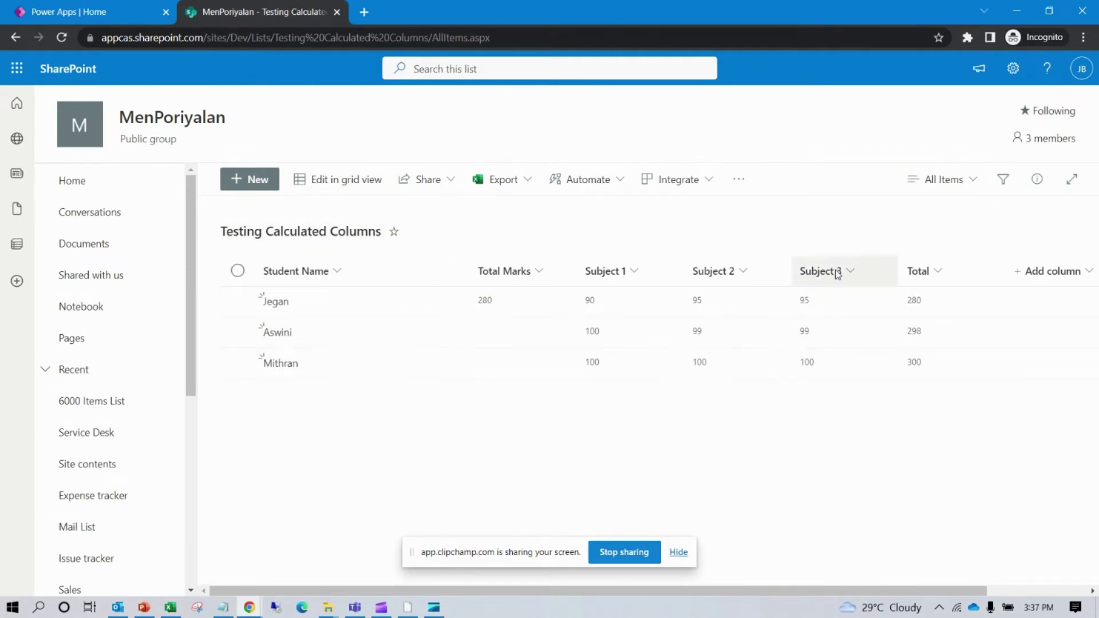
Step: In grid view, add a 'New student' row with marks 40, 60 and 70
{"action": "left_click", "coordinate": [354, 181]}
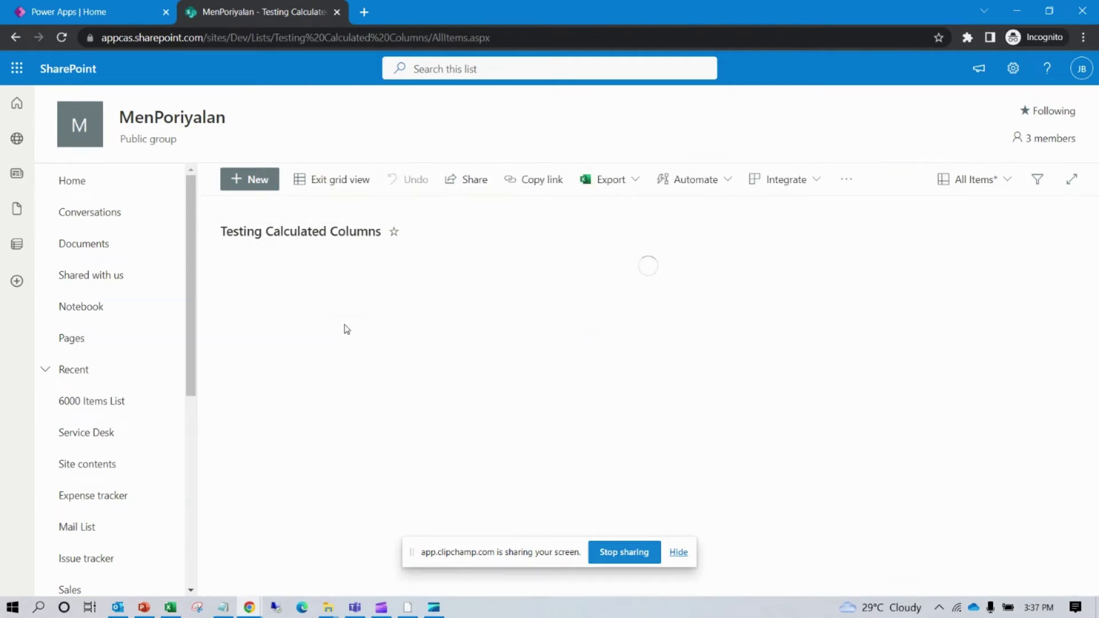
{"action": "left_click", "coordinate": [327, 406]}
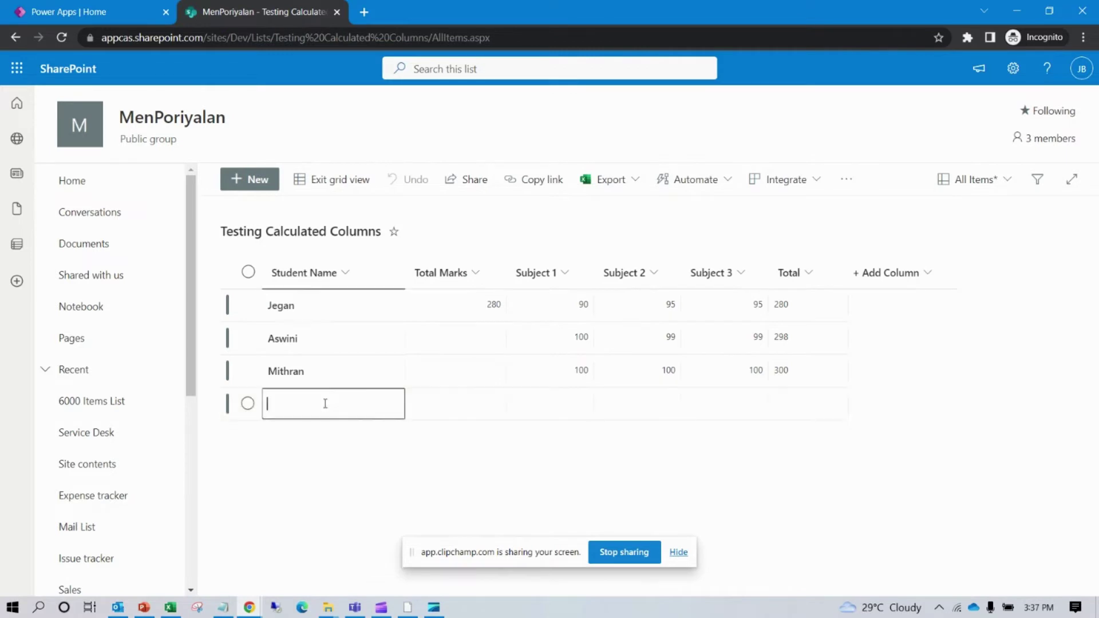
{"action": "type", "text": "New "}
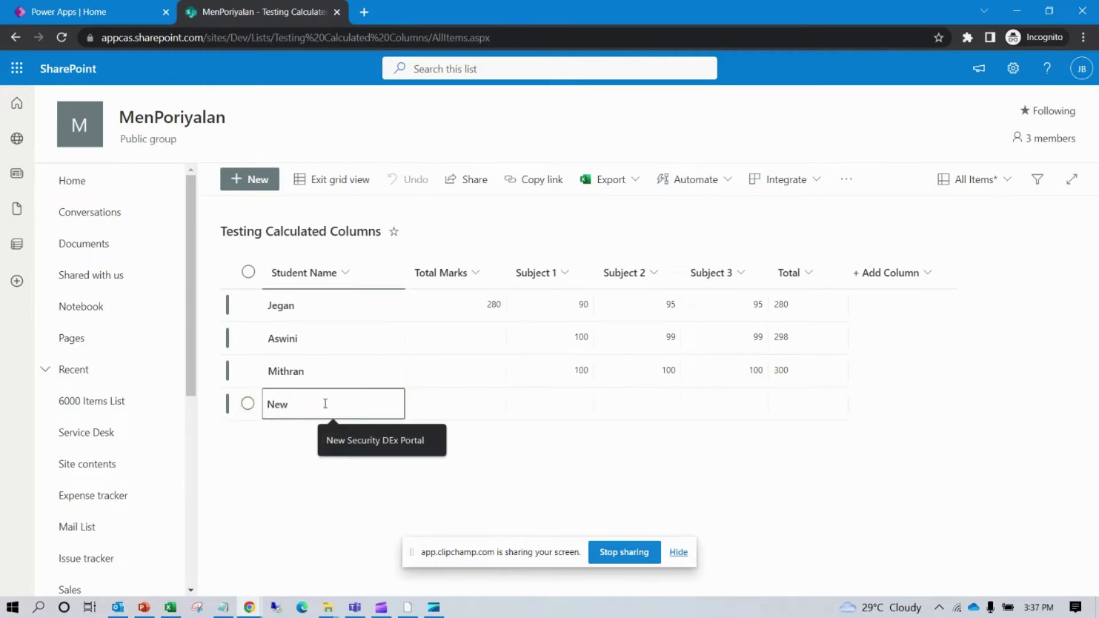
{"action": "type", "text": "student"}
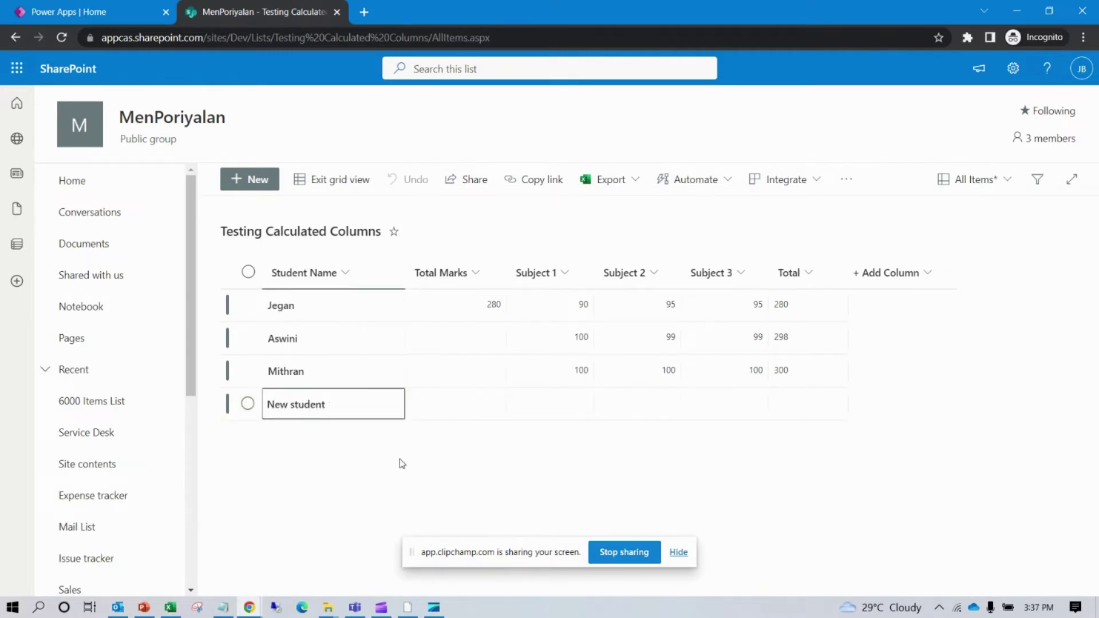
{"action": "left_click", "coordinate": [577, 410]}
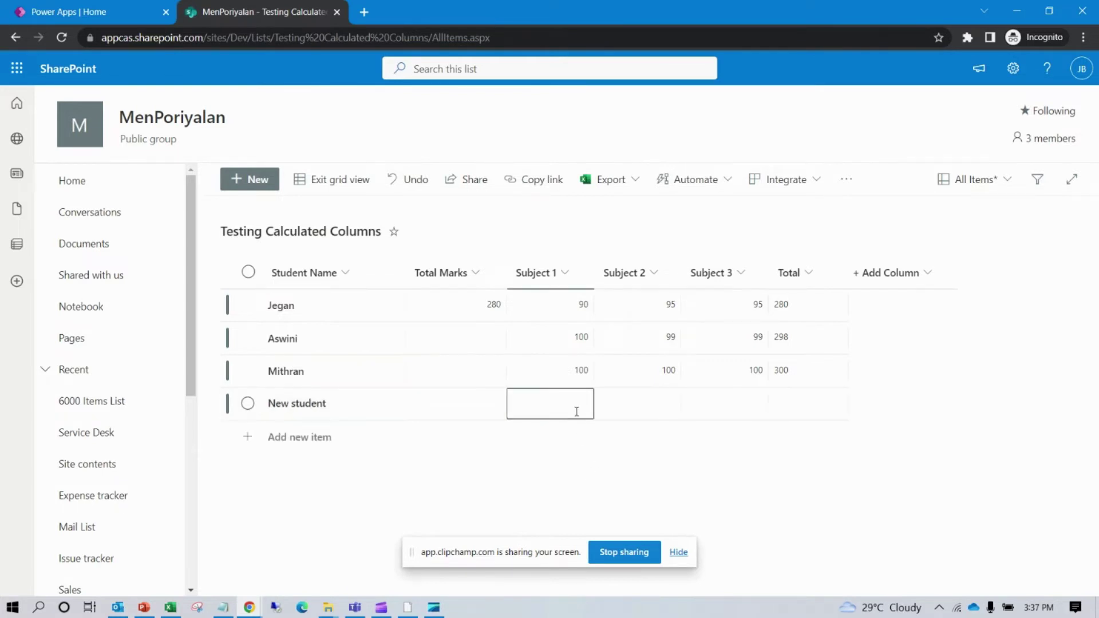
{"action": "type", "text": "40"}
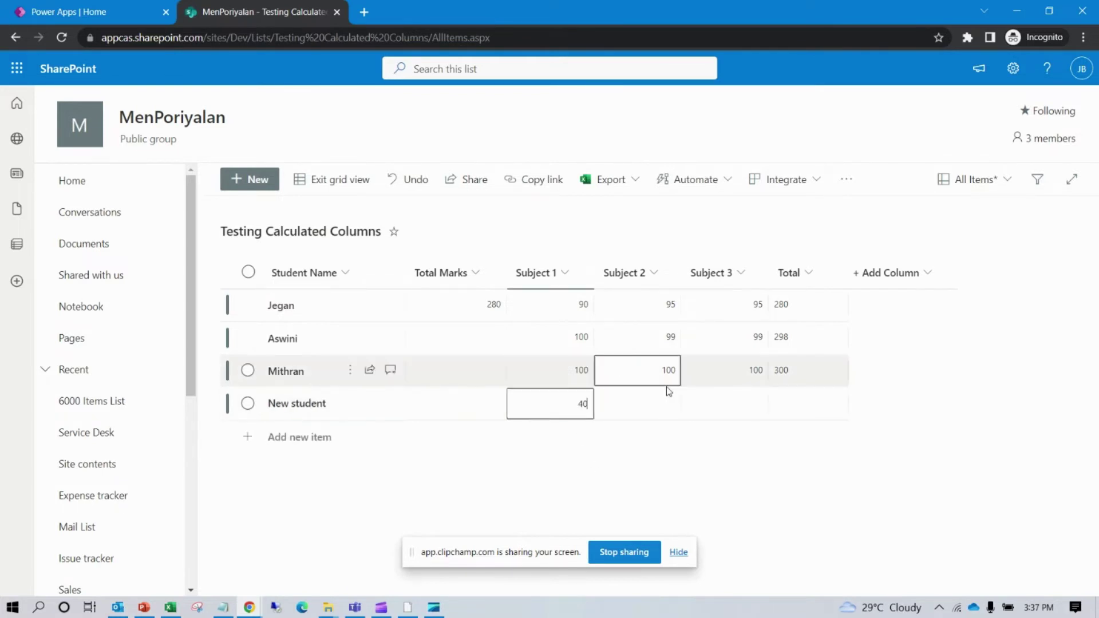
{"action": "left_click", "coordinate": [659, 401]}
{"action": "left_click", "coordinate": [658, 400]}
{"action": "type", "text": "60"}
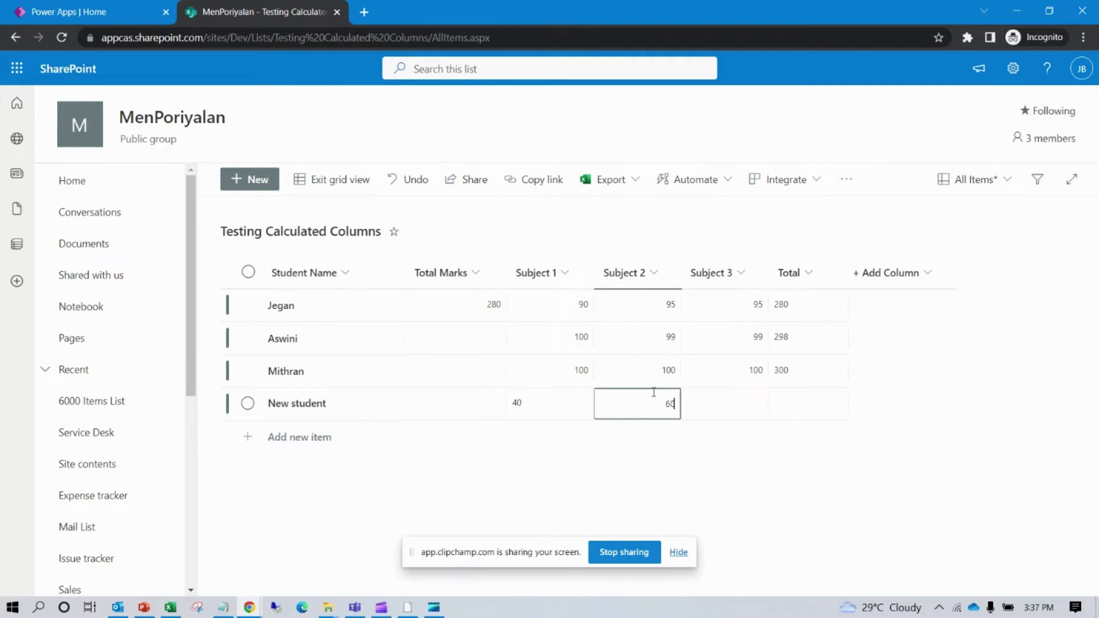
{"action": "left_click", "coordinate": [751, 409]}
{"action": "left_click", "coordinate": [752, 408]}
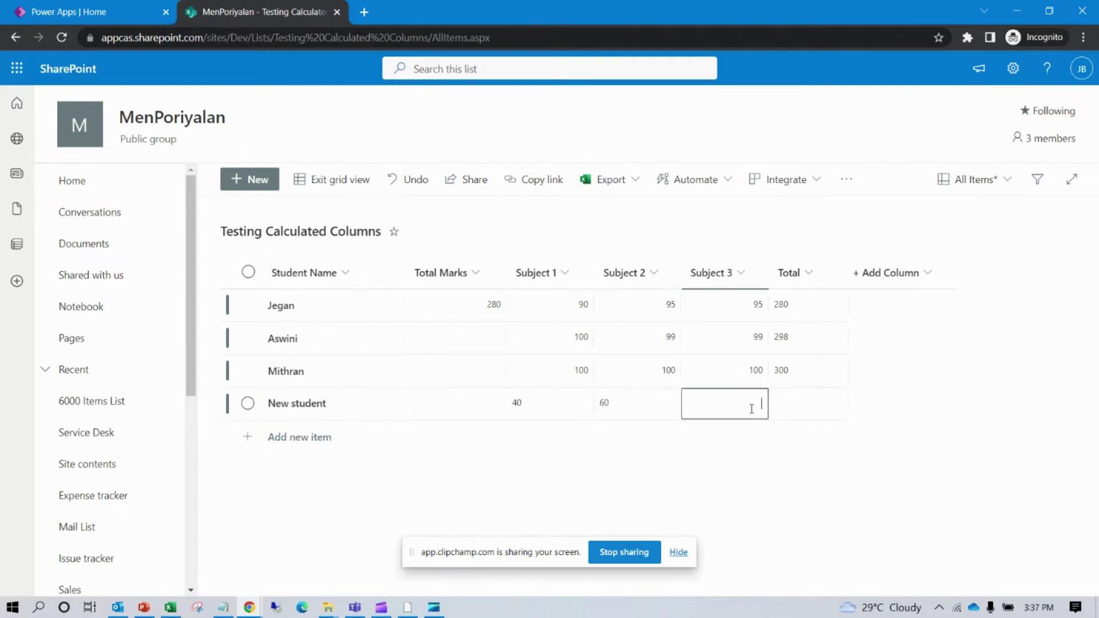
{"action": "type", "text": "70"}
{"action": "left_click", "coordinate": [804, 411]}
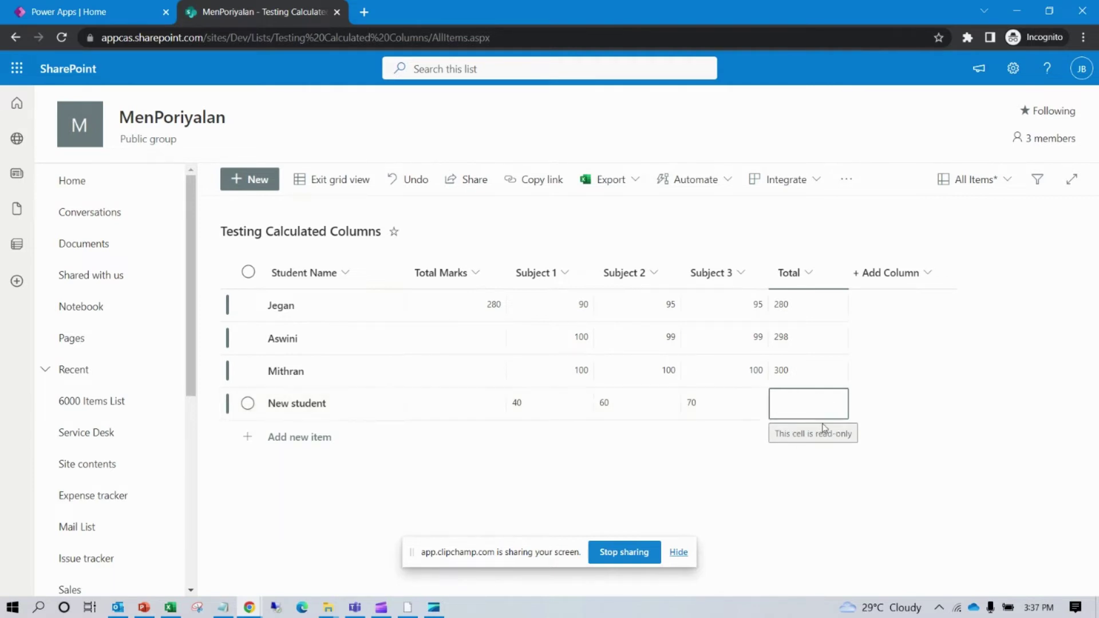
Step: Check the new row's marks and exit grid view to see its Total of 170
{"action": "left_click", "coordinate": [513, 412]}
{"action": "left_click", "coordinate": [602, 410]}
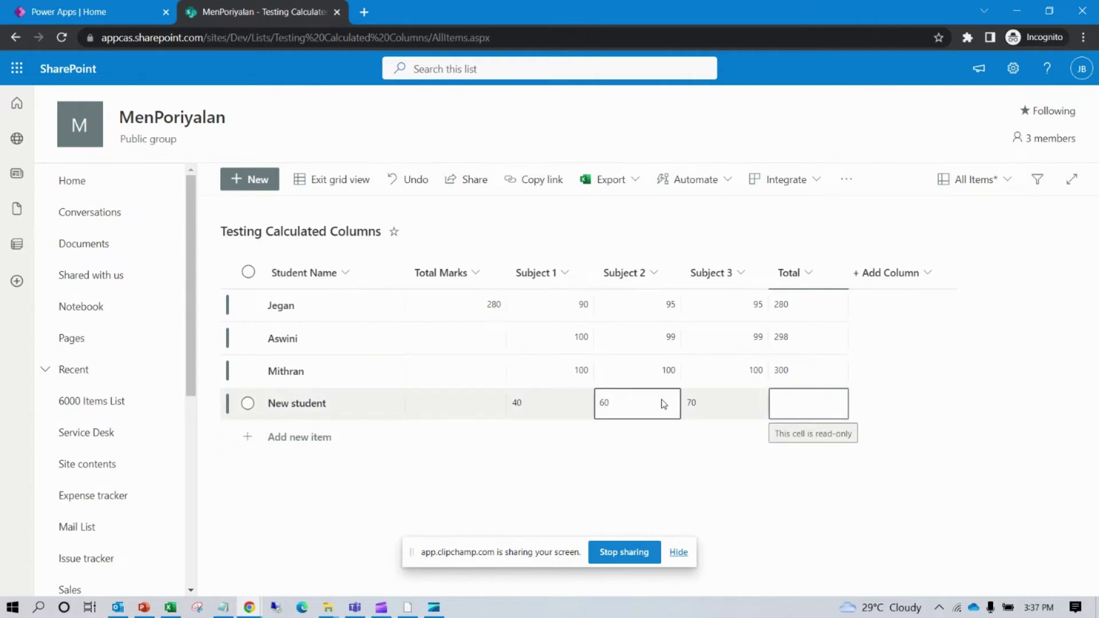
{"action": "left_click", "coordinate": [735, 395]}
{"action": "left_click", "coordinate": [613, 408]}
{"action": "left_click", "coordinate": [695, 405]}
{"action": "left_click", "coordinate": [777, 400]}
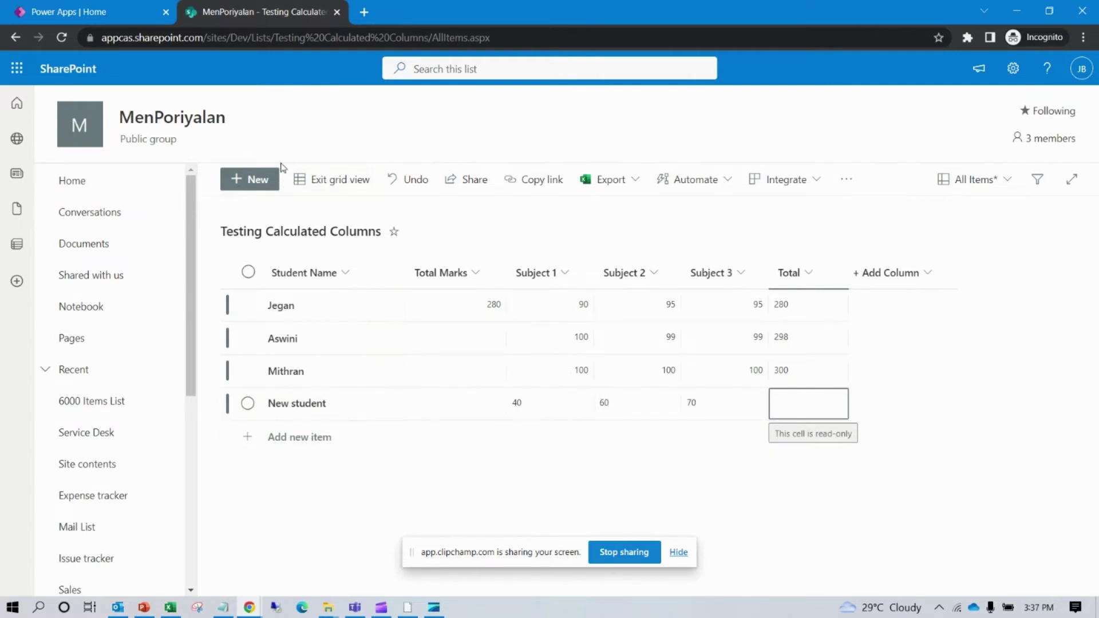
{"action": "left_click", "coordinate": [320, 182]}
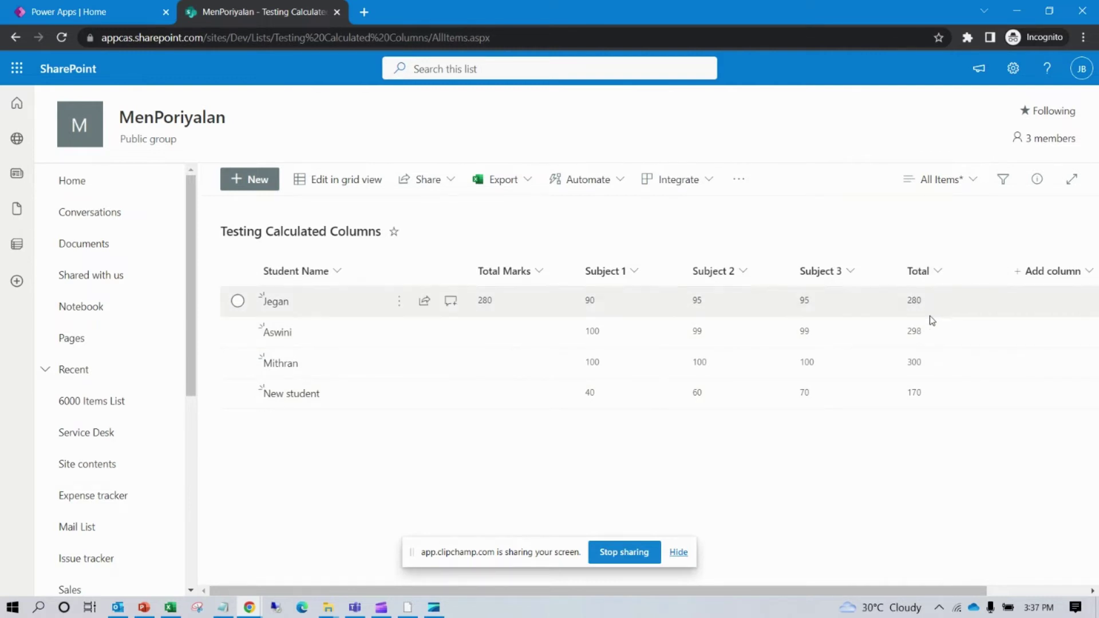
Step: Open the full Create Column form from Add column > More…
{"action": "left_click", "coordinate": [1072, 277]}
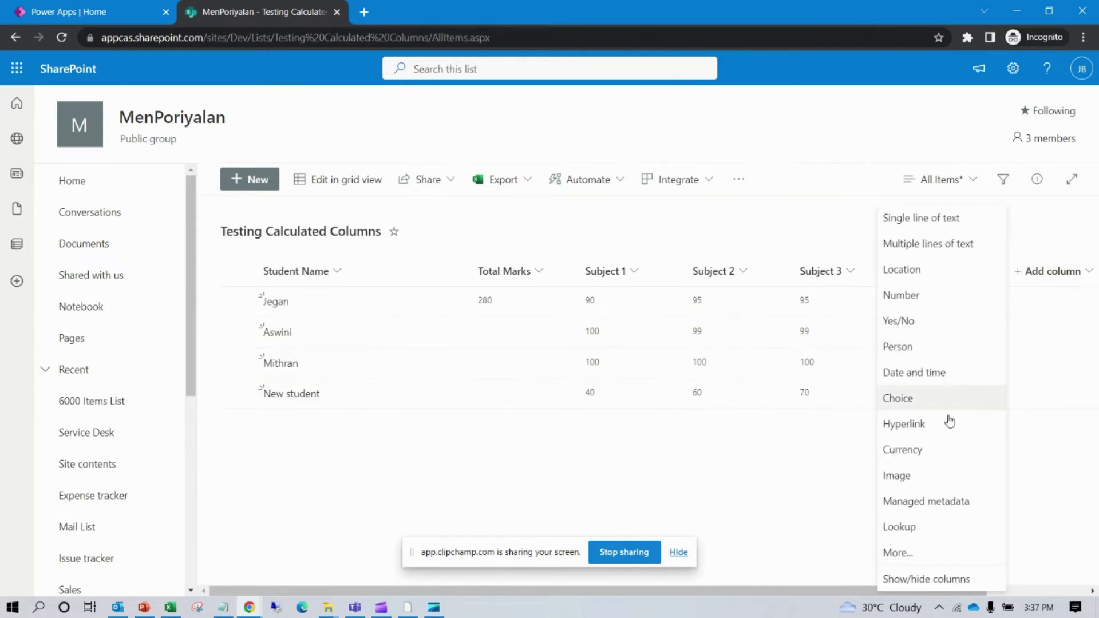
{"action": "left_click", "coordinate": [914, 551]}
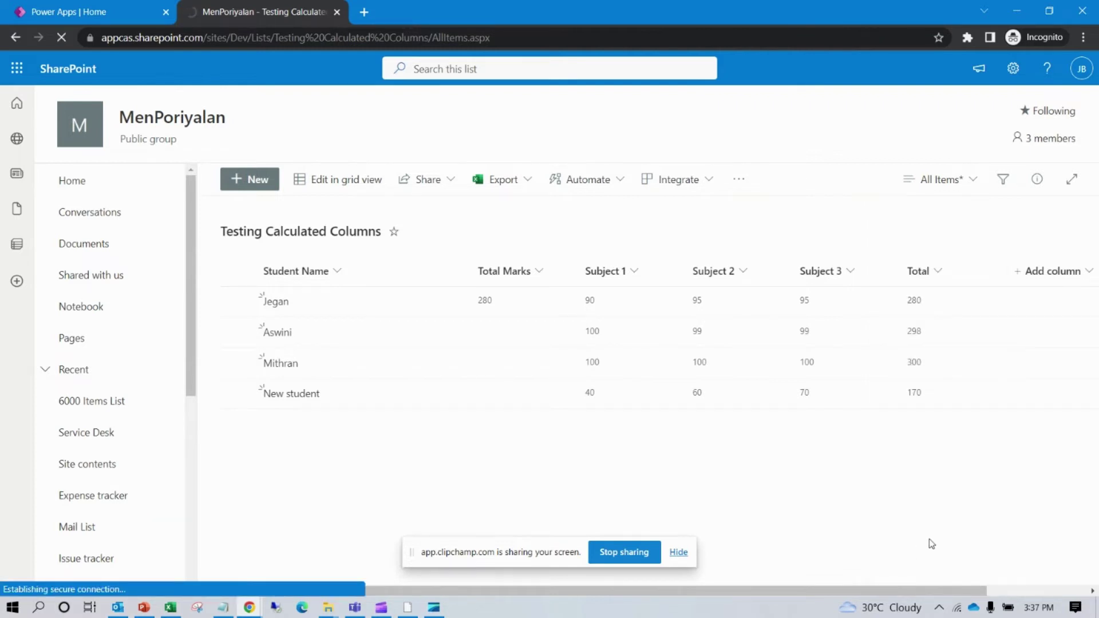
Step: Name the new column 'Result' and set its type to Calculated
{"action": "left_click", "coordinate": [421, 212]}
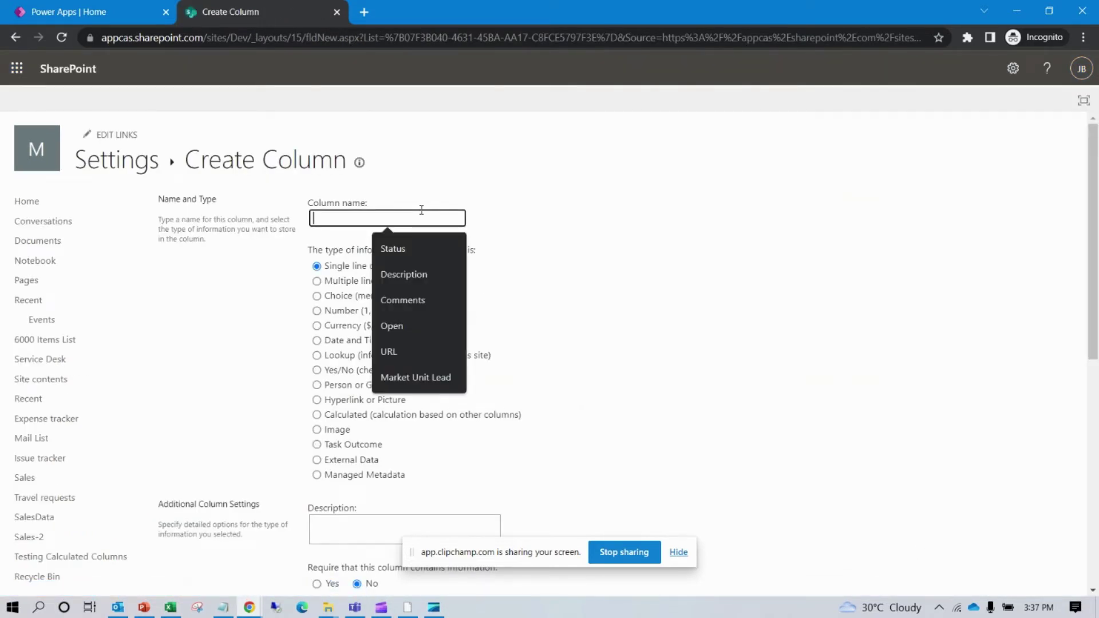
{"action": "type", "text": "Resd"}
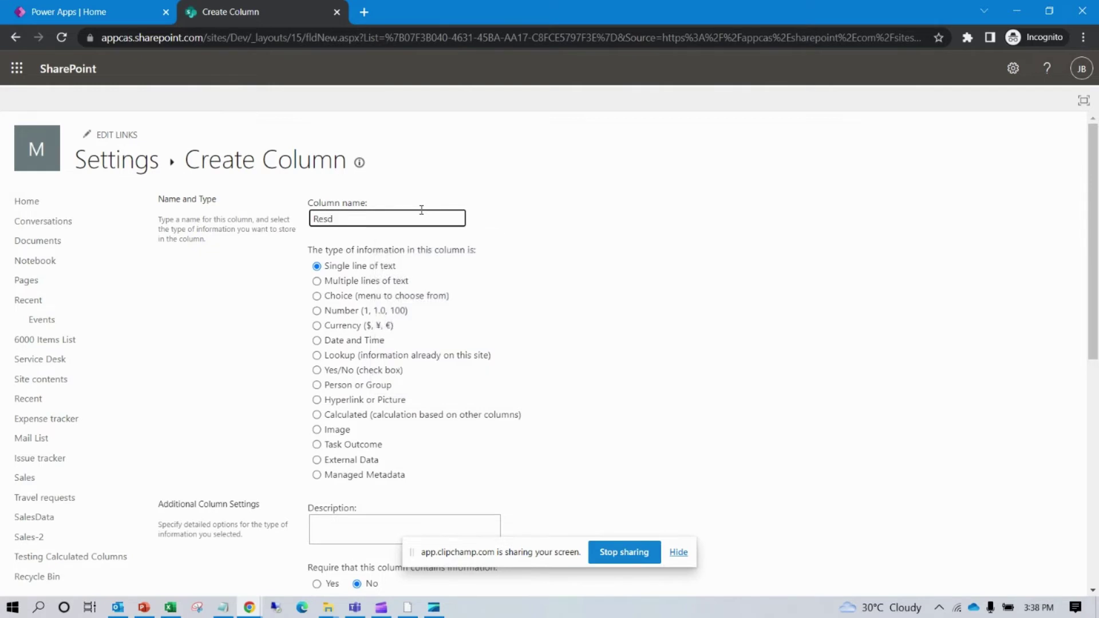
{"action": "key", "text": "BackSpace"}
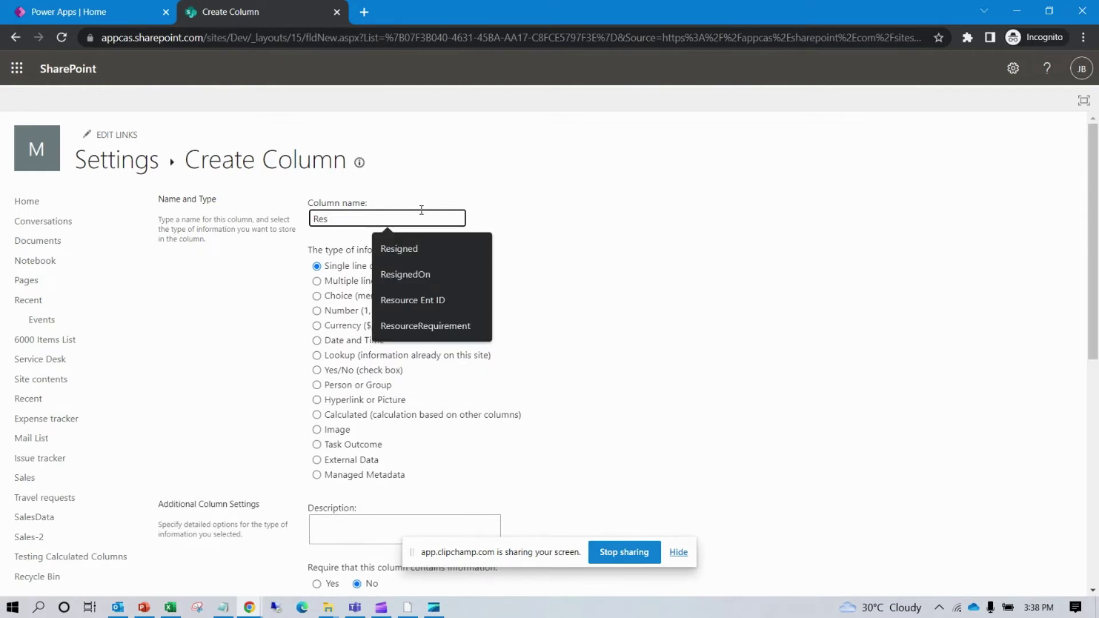
{"action": "type", "text": "ult"}
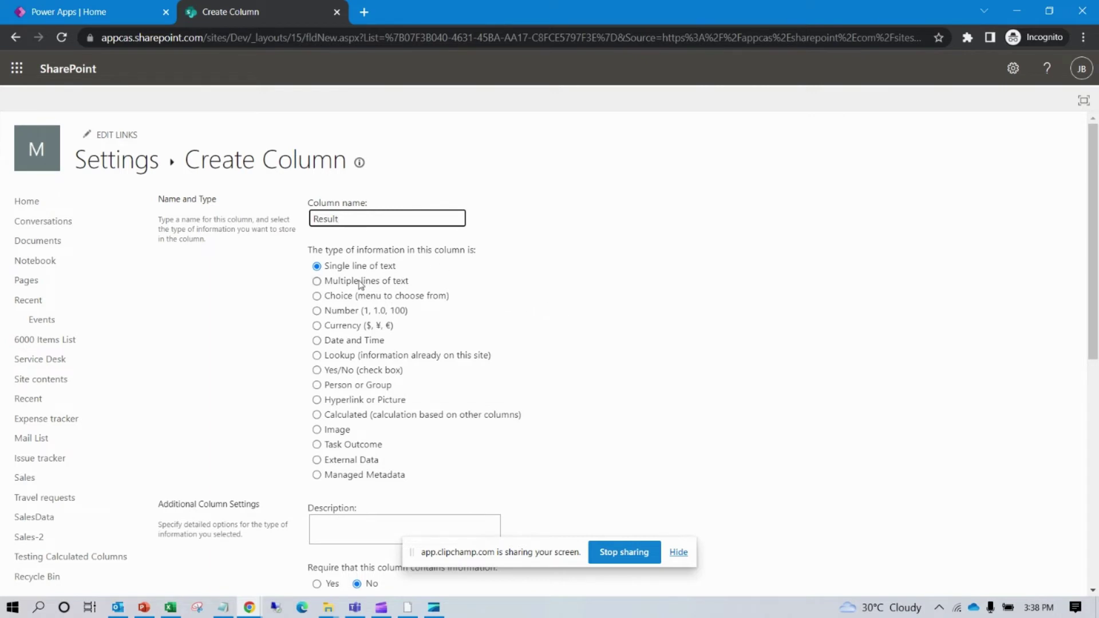
{"action": "left_click", "coordinate": [370, 414]}
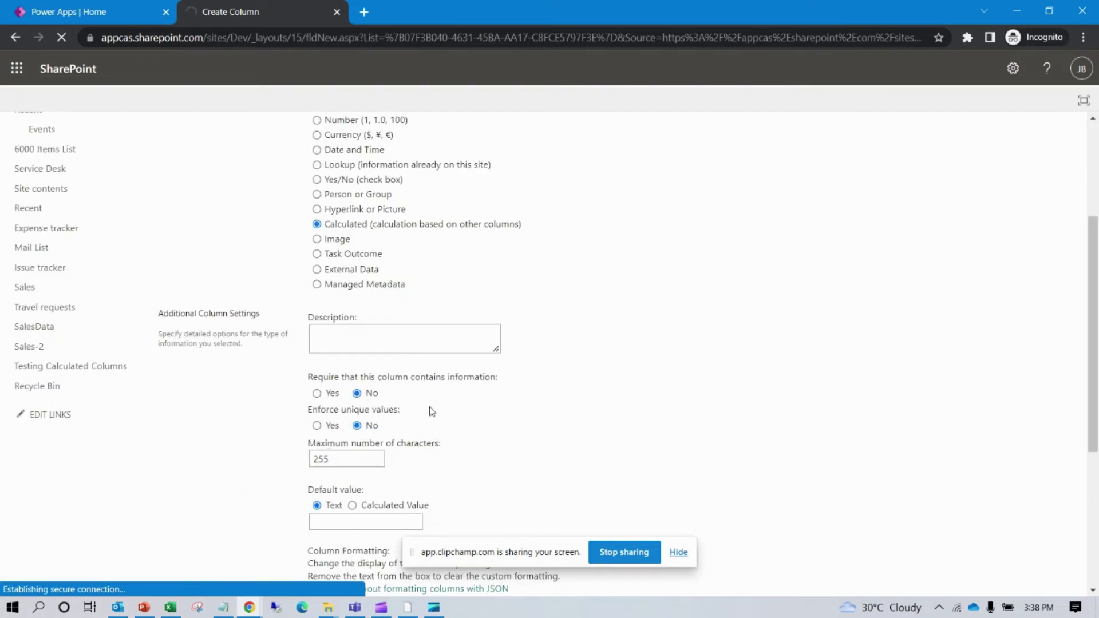
Step: Put the cursor in the still-empty Formula box
{"action": "scroll", "coordinate": [341, 456], "scroll_direction": "down", "scroll_amount": 5}
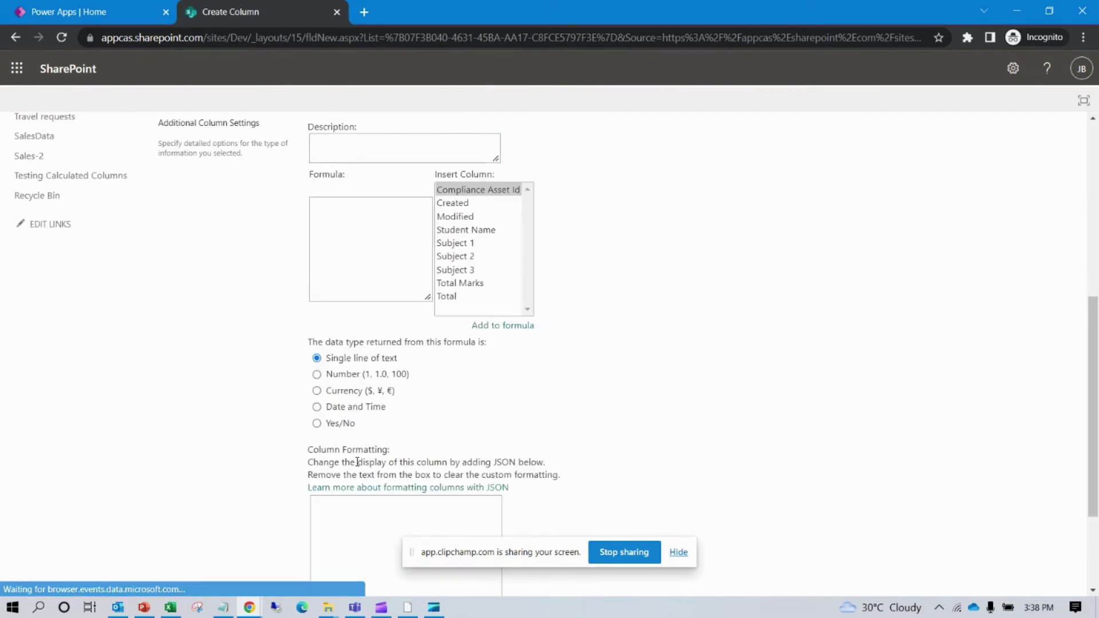
{"action": "scroll", "coordinate": [405, 377], "scroll_direction": "up", "scroll_amount": 1}
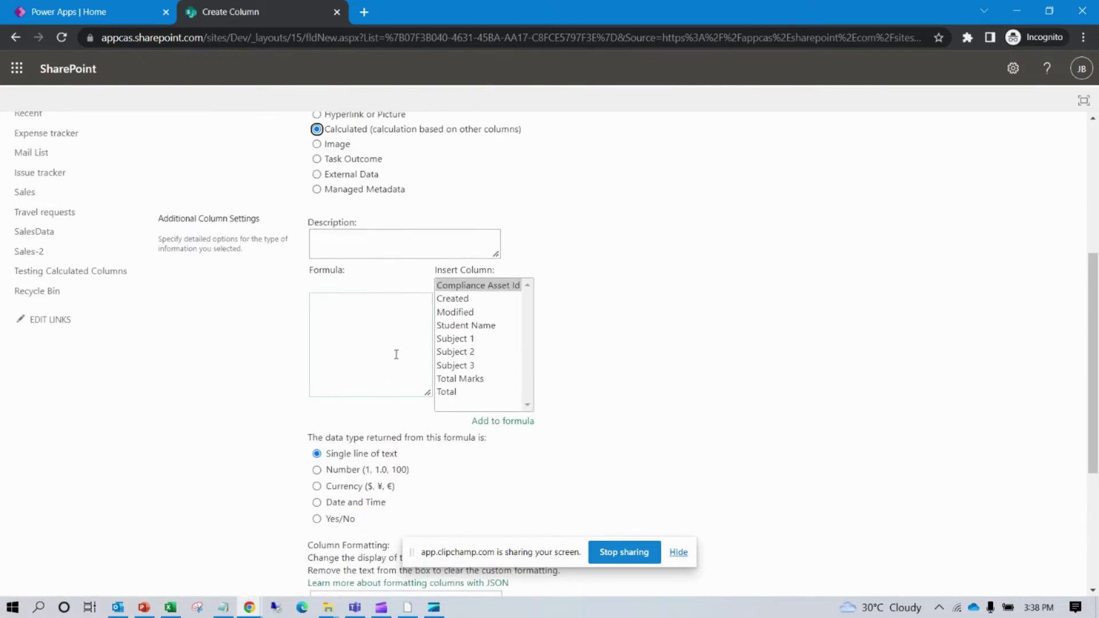
{"action": "left_click", "coordinate": [380, 319]}
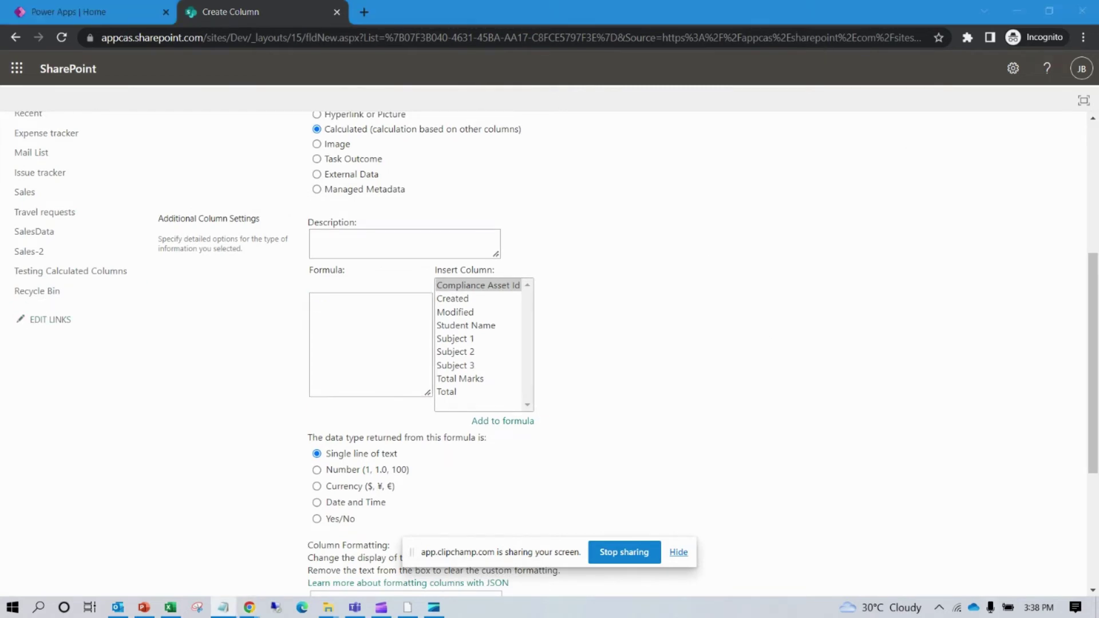
{"action": "left_click", "coordinate": [358, 316]}
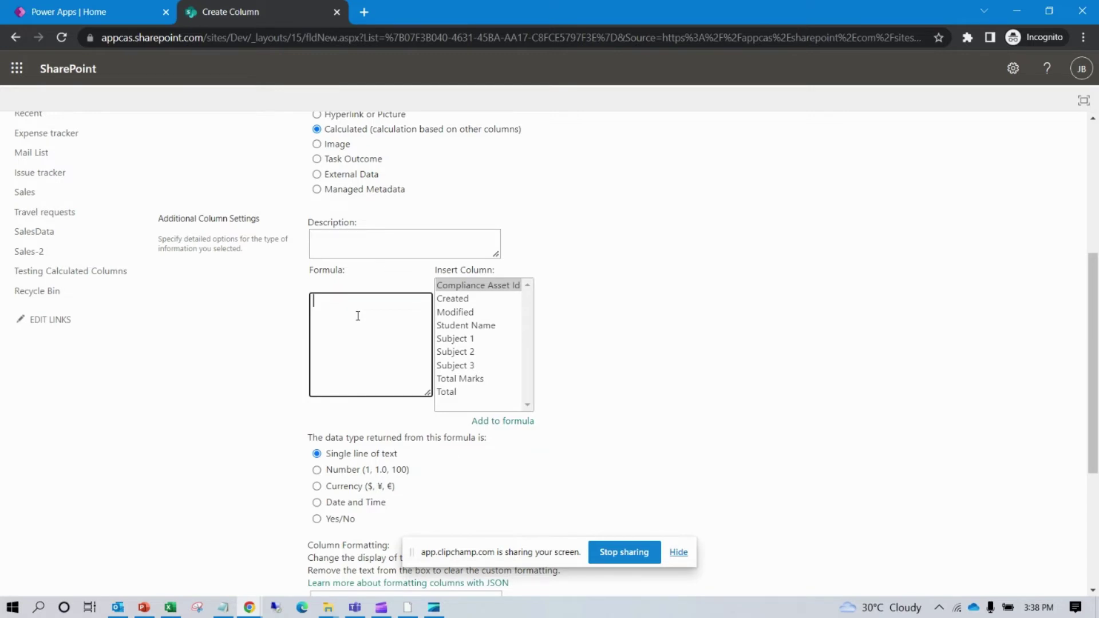
Step: Enter the formula =[Total]>250 using the Total column and save the Result column
{"action": "type", "text": "="}
{"action": "left_click", "coordinate": [450, 394]}
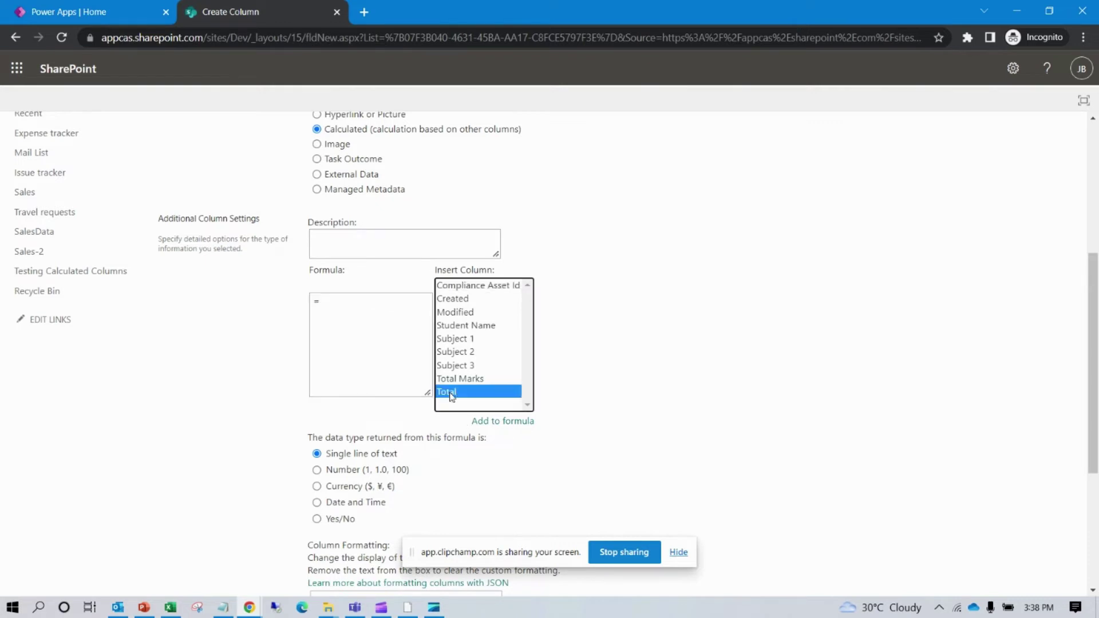
{"action": "double_click", "coordinate": [451, 393]}
{"action": "left_click", "coordinate": [362, 309]}
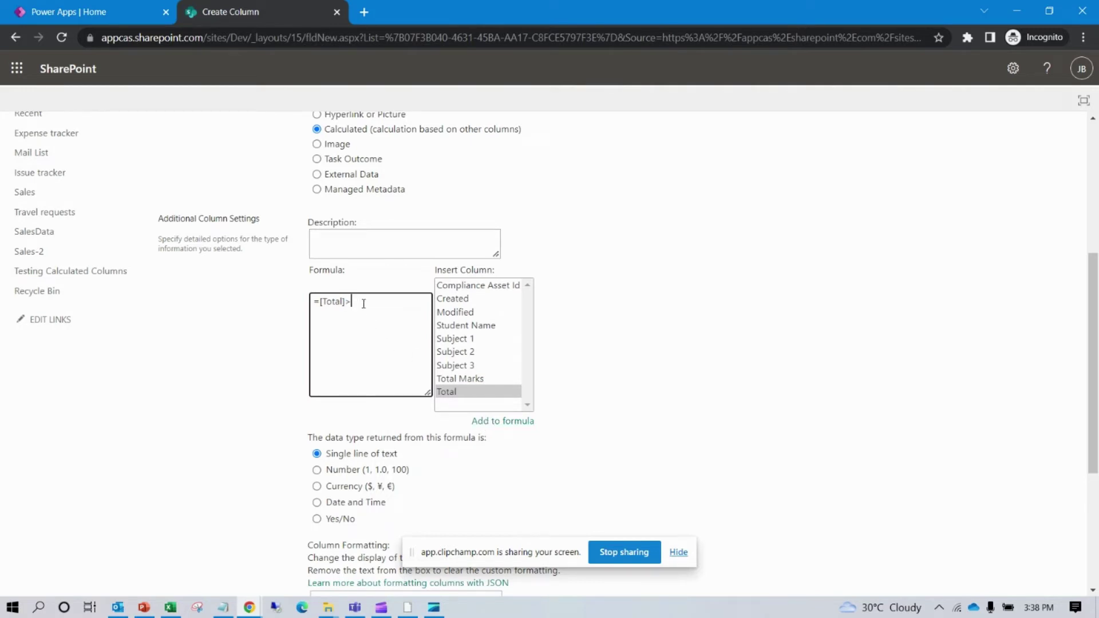
{"action": "type", "text": "50"}
{"action": "scroll", "coordinate": [862, 402], "scroll_direction": "down", "scroll_amount": 3}
{"action": "left_click", "coordinate": [982, 572]}
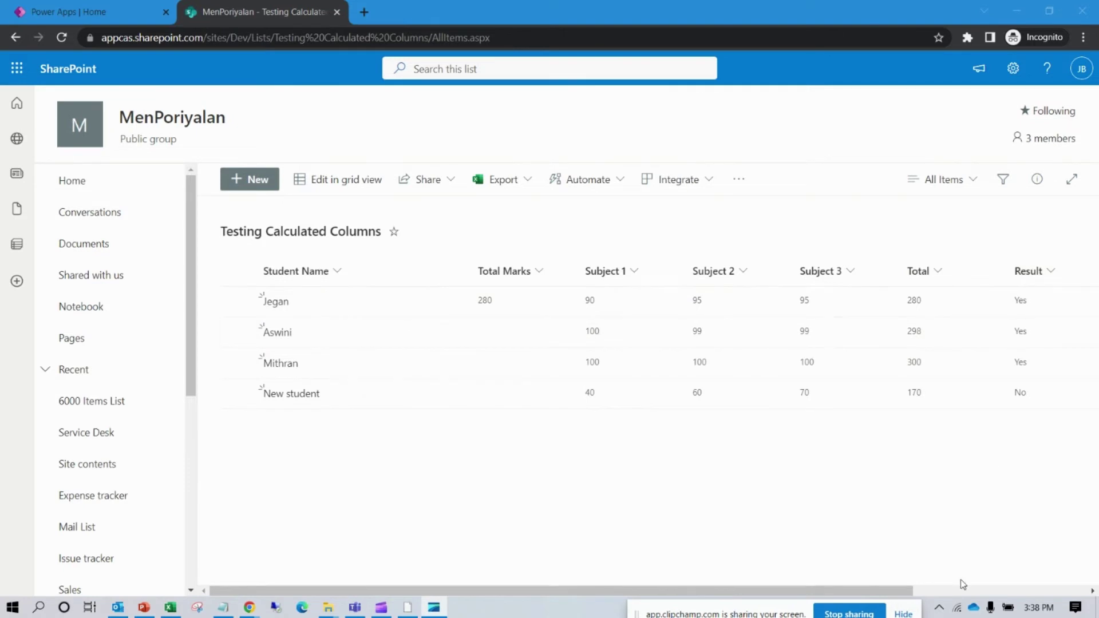
Step: Open the settings gear panel beside the Testing Calculated Columns list
{"action": "left_click", "coordinate": [905, 614]}
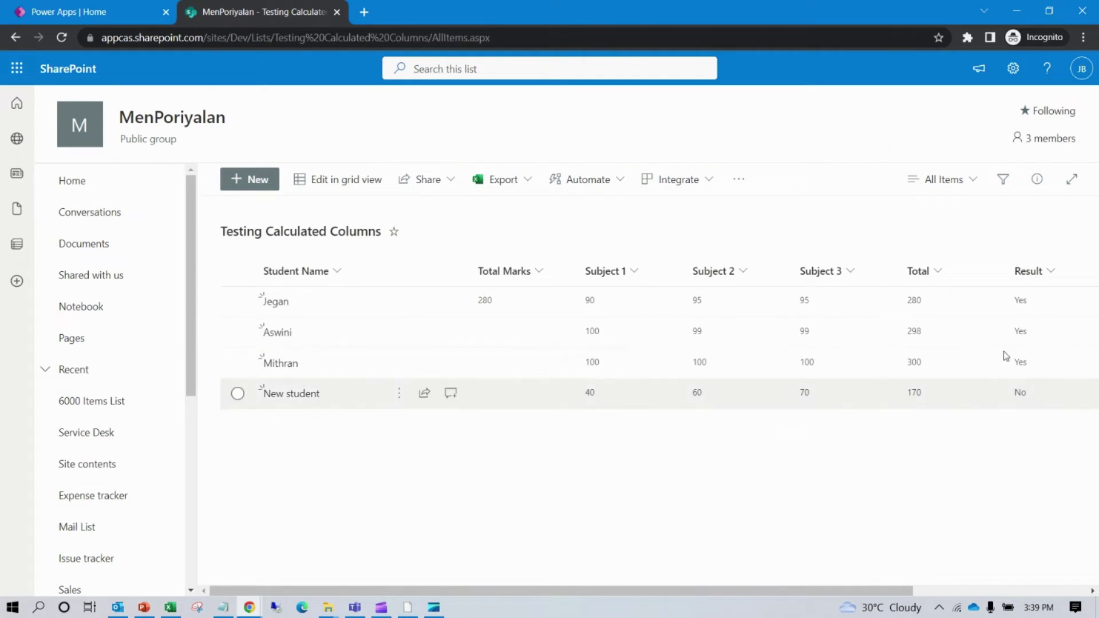
{"action": "left_click", "coordinate": [1014, 69]}
Step: Go to List settings and open the Result column in Edit Column
{"action": "left_click", "coordinate": [921, 219]}
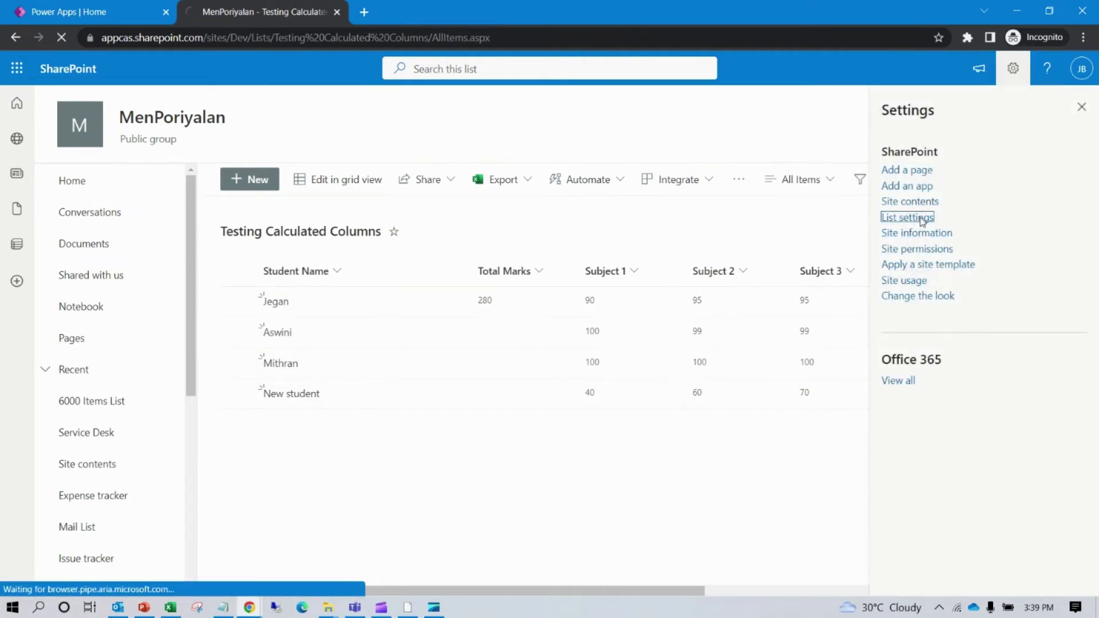
{"action": "scroll", "coordinate": [459, 478], "scroll_direction": "down", "scroll_amount": 5}
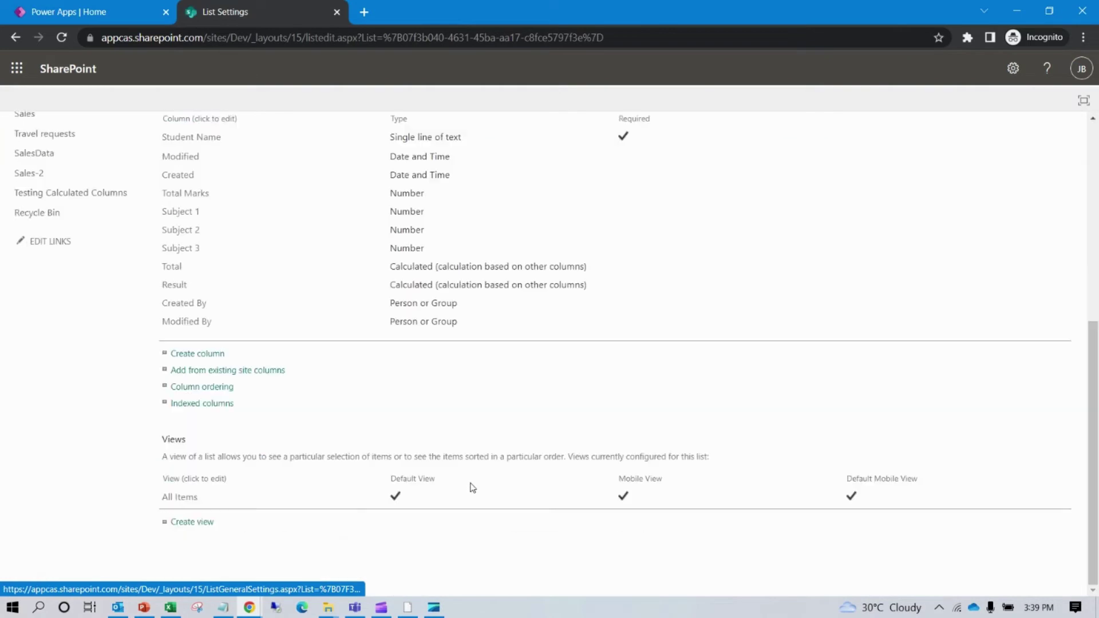
{"action": "left_click", "coordinate": [179, 292]}
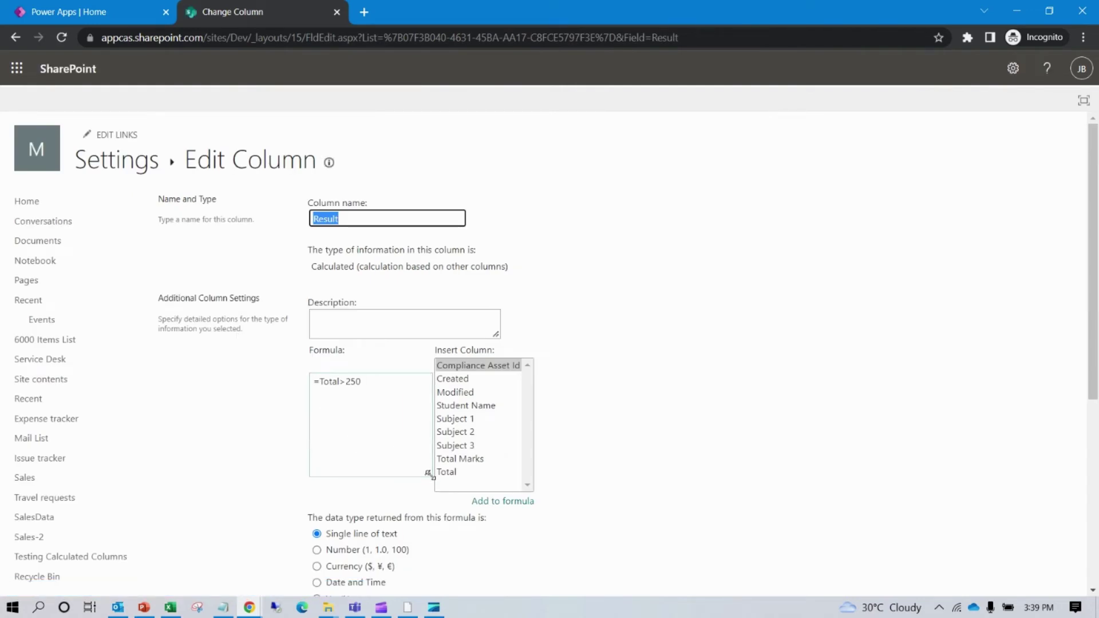
Step: Widen the Formula box and rewrite the formula as =IF(Total>250,"Pass"," so far
{"action": "left_click_drag", "start_coordinate": [428, 475], "coordinate": [635, 482]}
{"action": "left_click", "coordinate": [317, 372]}
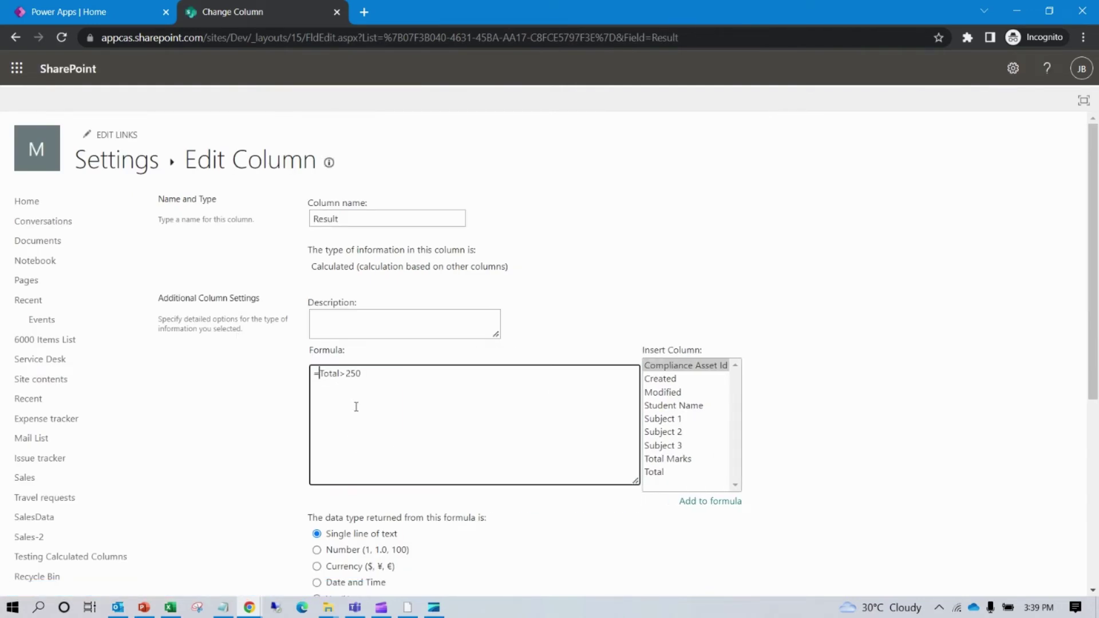
{"action": "type", "text": "IF"}
{"action": "type", "text": "("}
{"action": "left_click", "coordinate": [385, 377]}
{"action": "type", "text": ",\""}
{"action": "type", "text": "P"}
{"action": "type", "text": "ass"}
{"action": "type", "text": "\",\"Fail\")"}
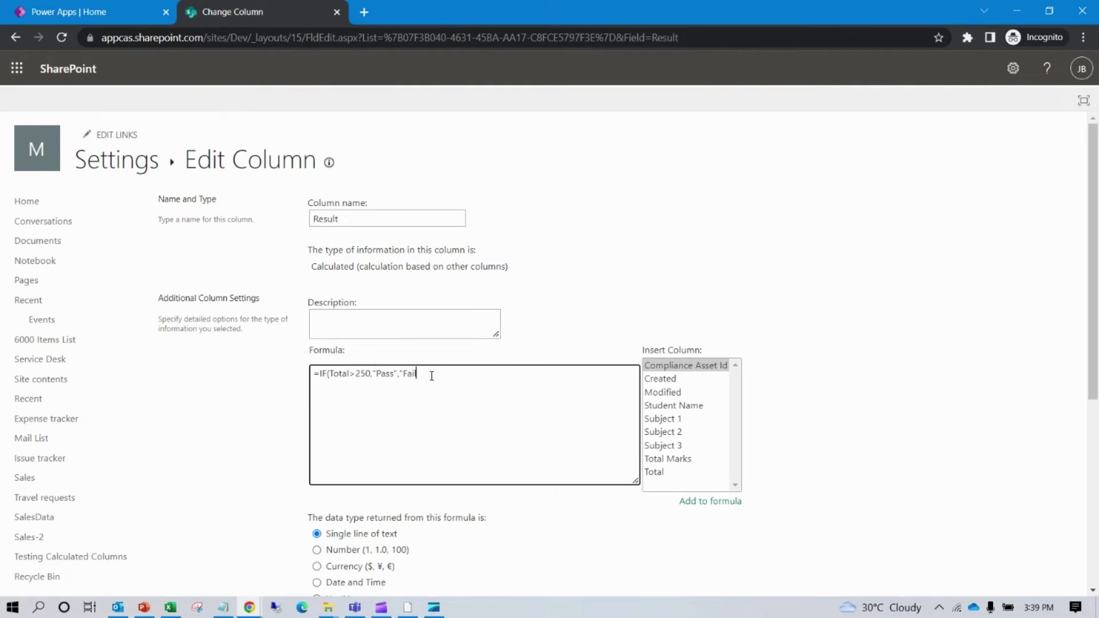
Step: Complete the Result formula as =IF(Total>250,"Pass","Fail") and save the column
{"action": "type", "text": "\")"}
{"action": "scroll", "coordinate": [514, 426], "scroll_direction": "down", "scroll_amount": 5}
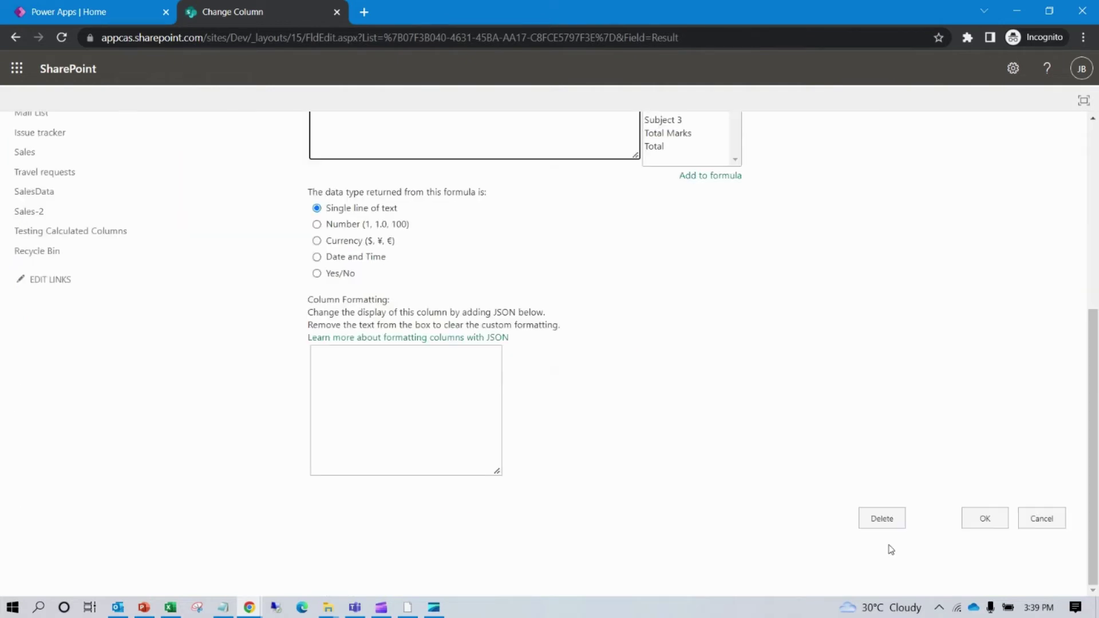
{"action": "left_click", "coordinate": [986, 519]}
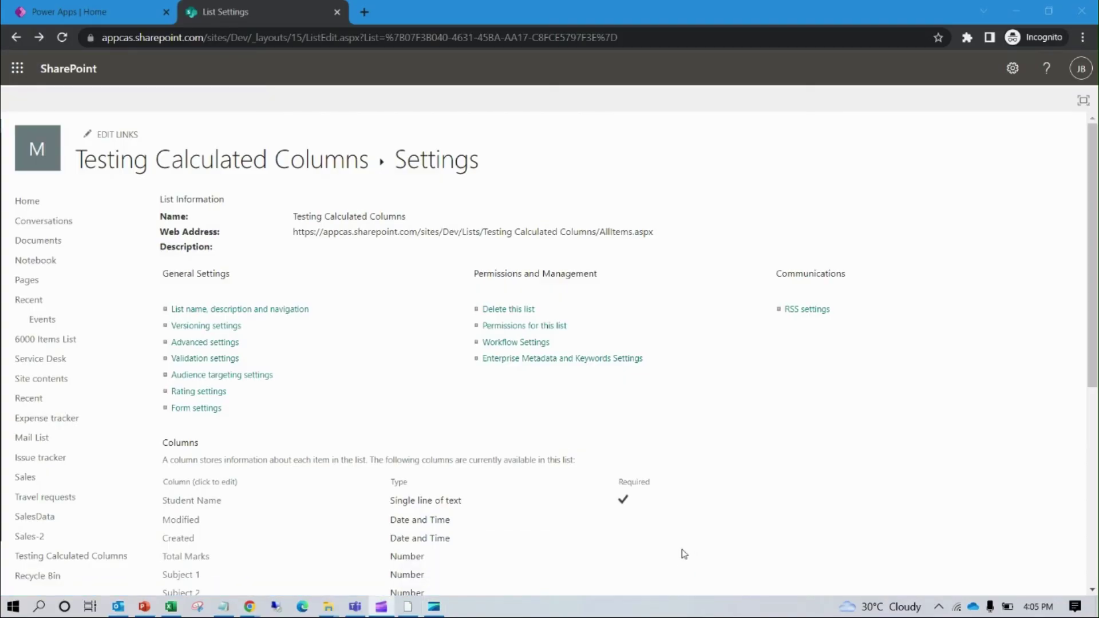
Step: Return to the Testing Calculated Columns list and bring up the column types for a new column
{"action": "left_click", "coordinate": [227, 160]}
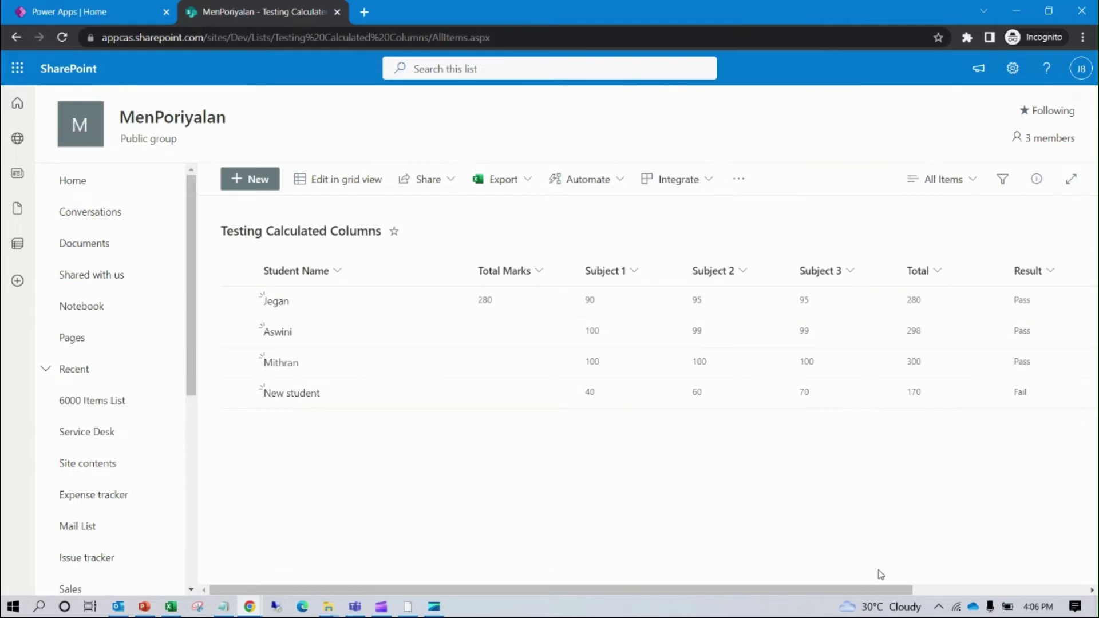
{"action": "left_click_drag", "start_coordinate": [891, 596], "coordinate": [1044, 595]}
{"action": "left_click", "coordinate": [982, 272]}
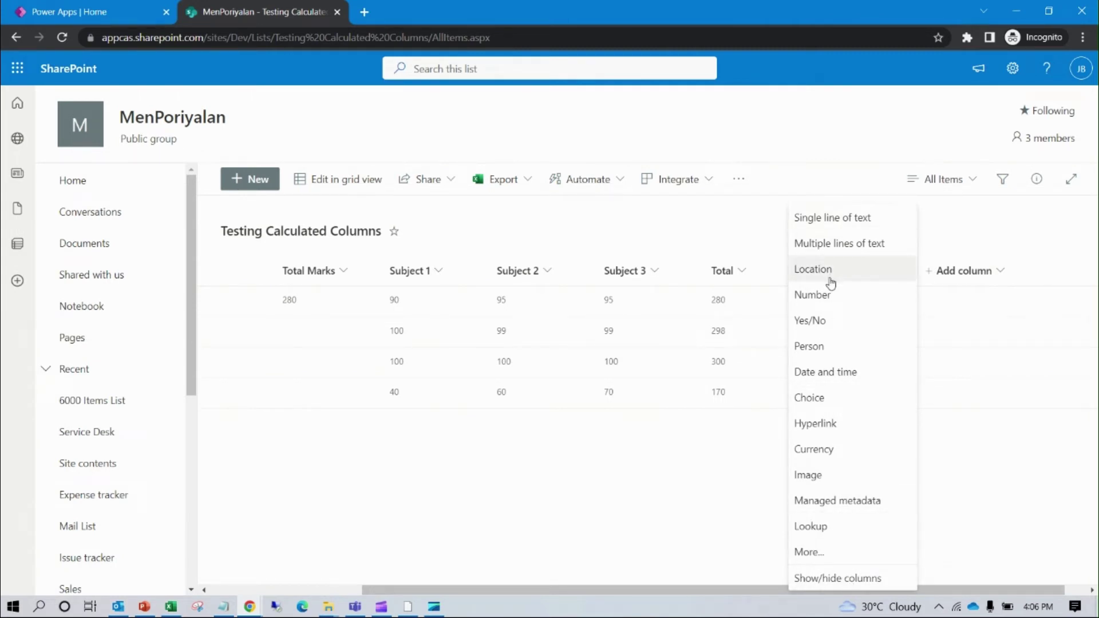
Step: Add a Number column named Pass Mark, then dismiss the creation notice and close the column types
{"action": "left_click", "coordinate": [827, 300]}
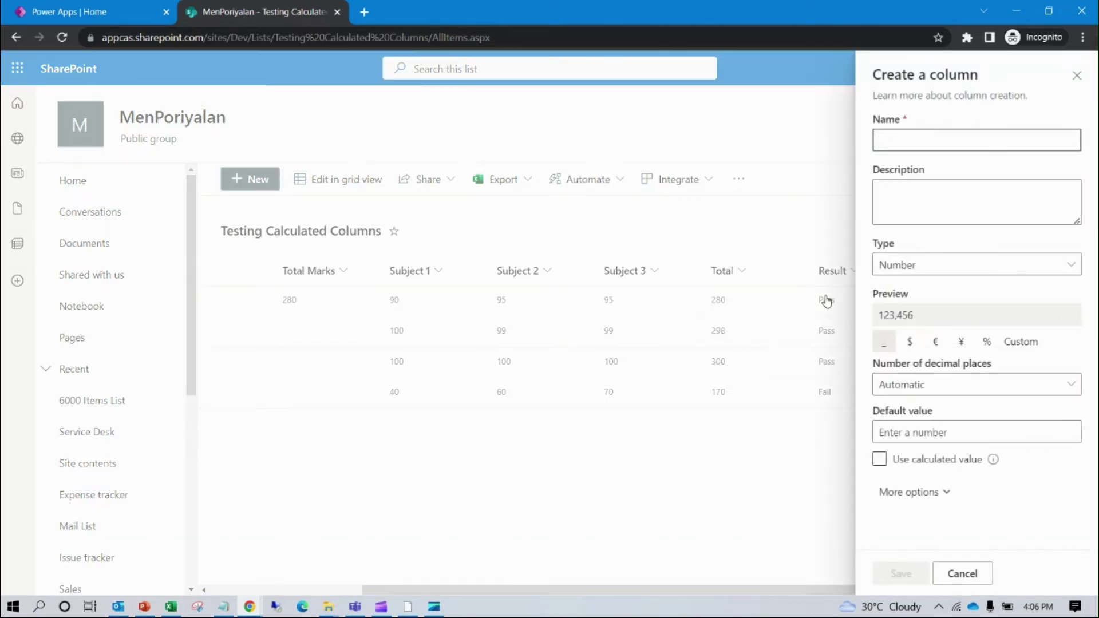
{"action": "type", "text": "R"}
{"action": "type", "text": " Mark"}
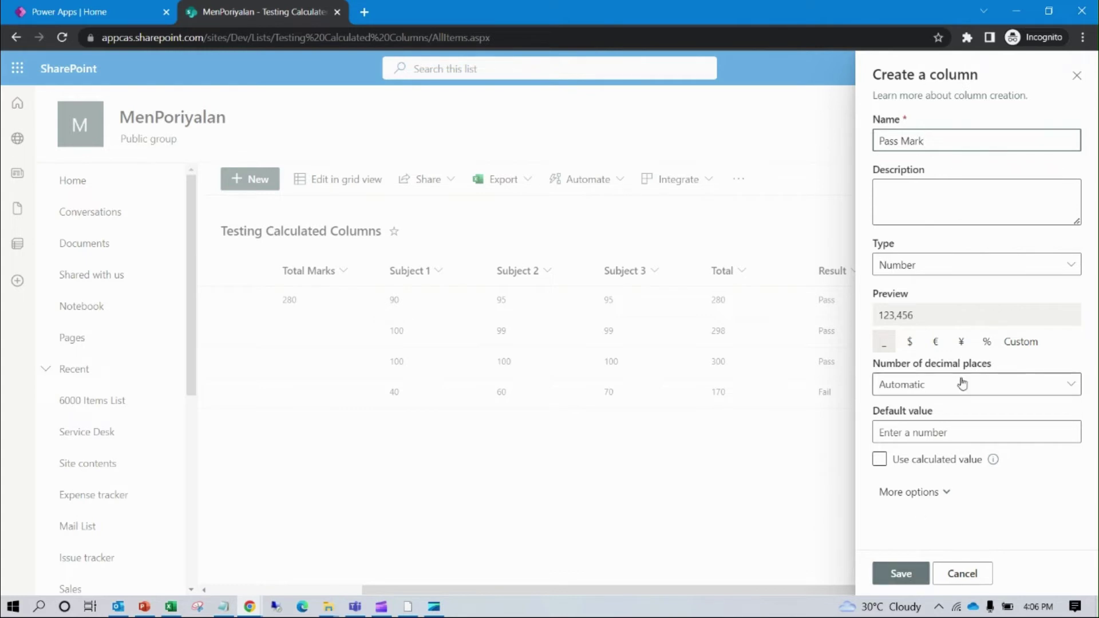
{"action": "left_click", "coordinate": [916, 578]}
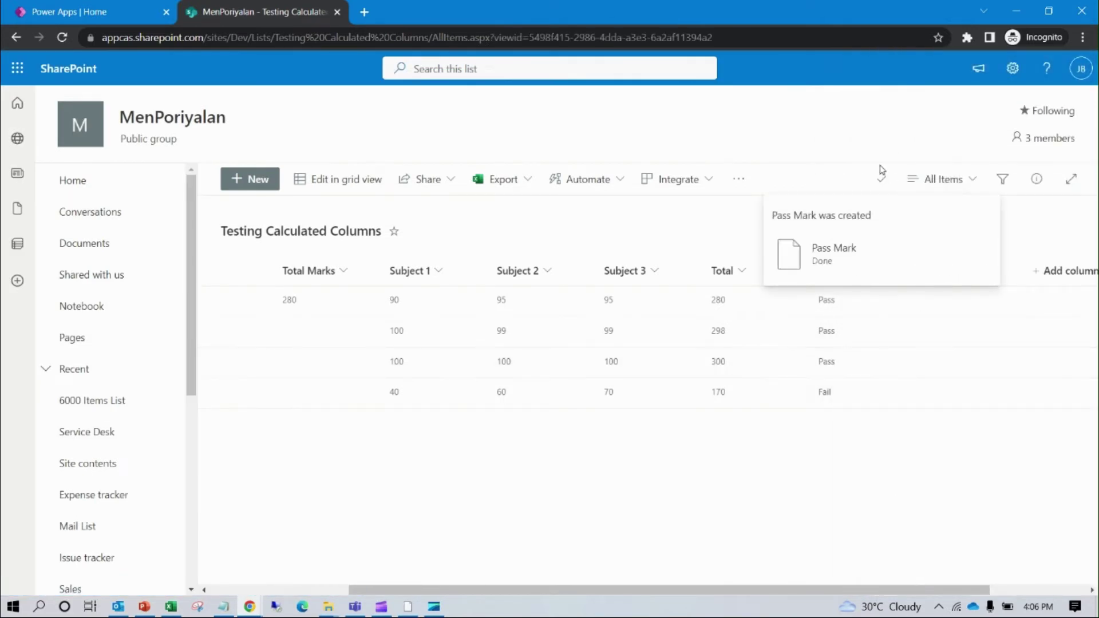
{"action": "left_click_drag", "start_coordinate": [879, 590], "coordinate": [957, 590]}
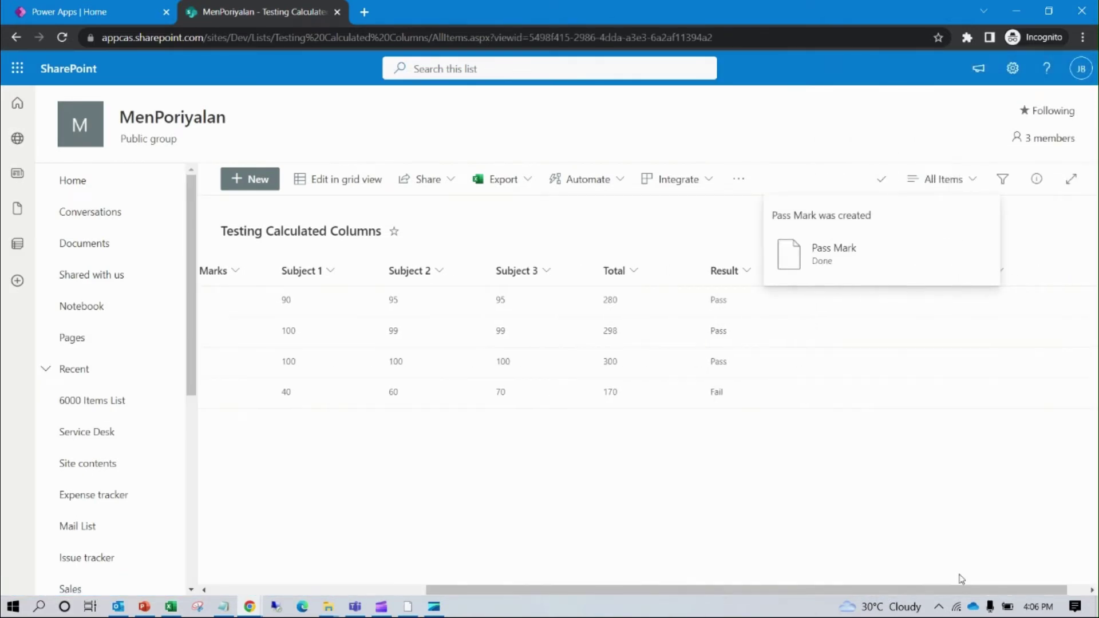
{"action": "left_click", "coordinate": [1008, 278]}
{"action": "left_click", "coordinate": [1034, 247]}
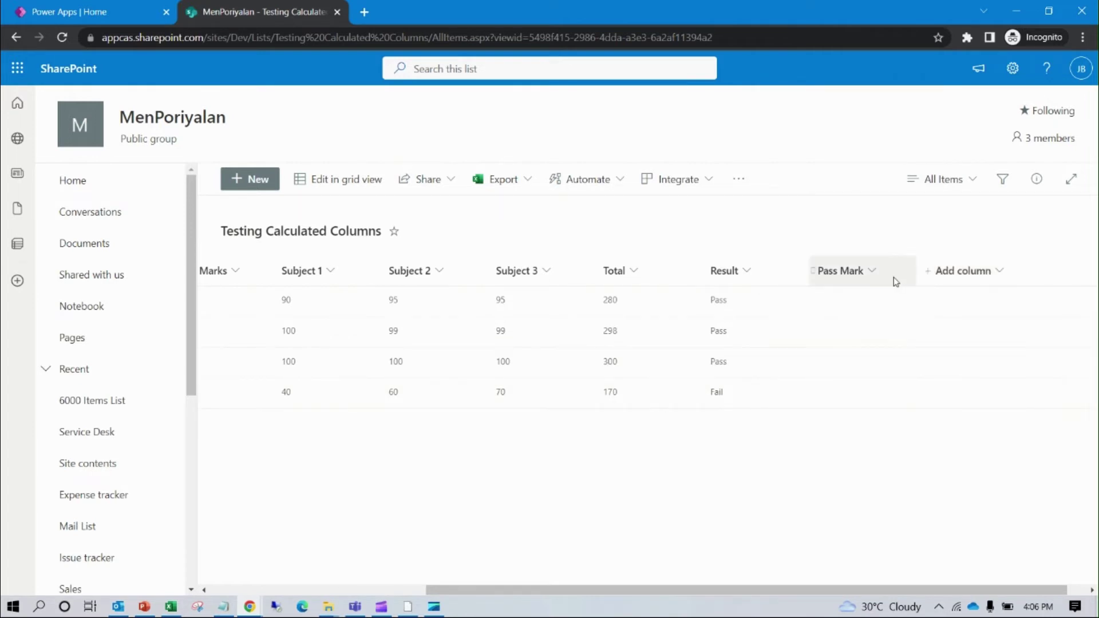
Step: In List settings, give the Pass Mark column a default value of 45
{"action": "left_click", "coordinate": [1013, 68]}
{"action": "left_click", "coordinate": [892, 219]}
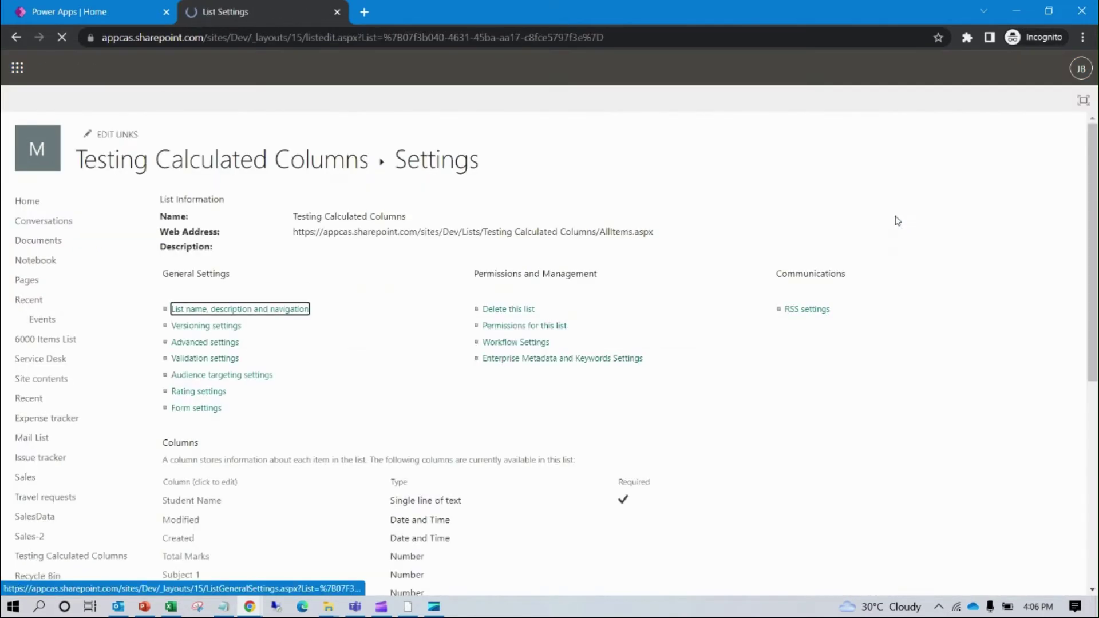
{"action": "scroll", "coordinate": [209, 448], "scroll_direction": "down", "scroll_amount": 5}
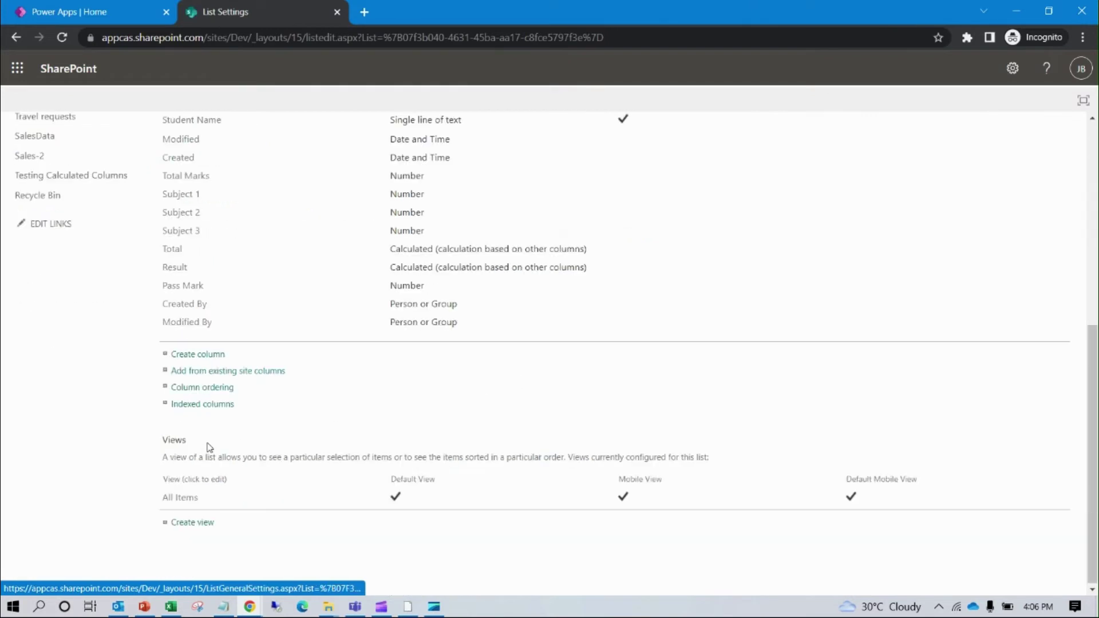
{"action": "left_click", "coordinate": [189, 287]}
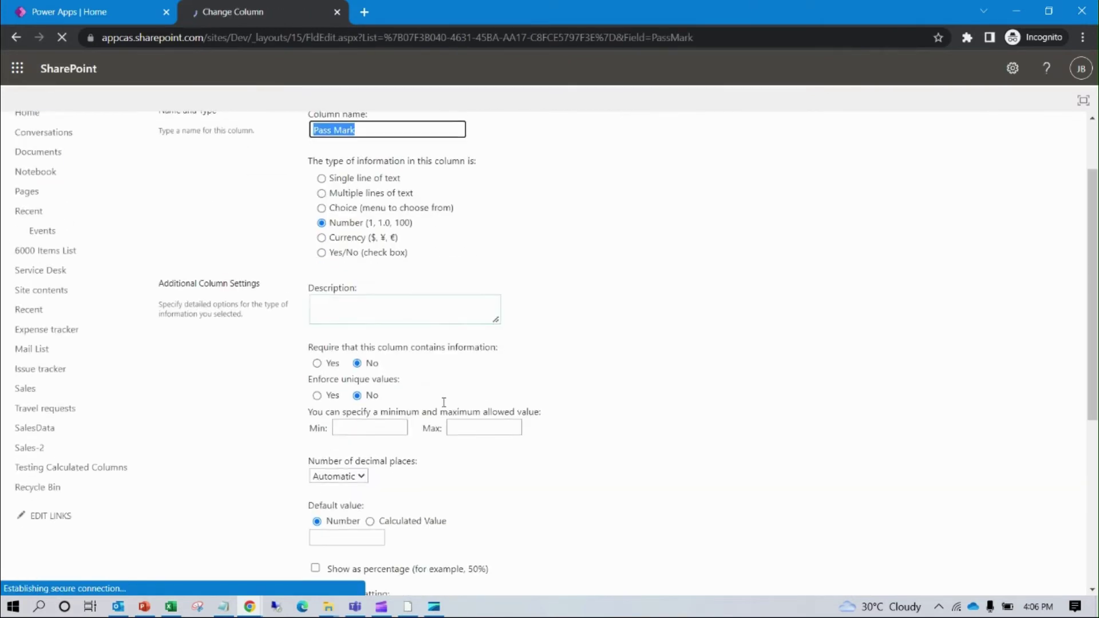
{"action": "scroll", "coordinate": [355, 481], "scroll_direction": "down", "scroll_amount": 3}
{"action": "left_click", "coordinate": [333, 437]}
{"action": "type", "text": "45"}
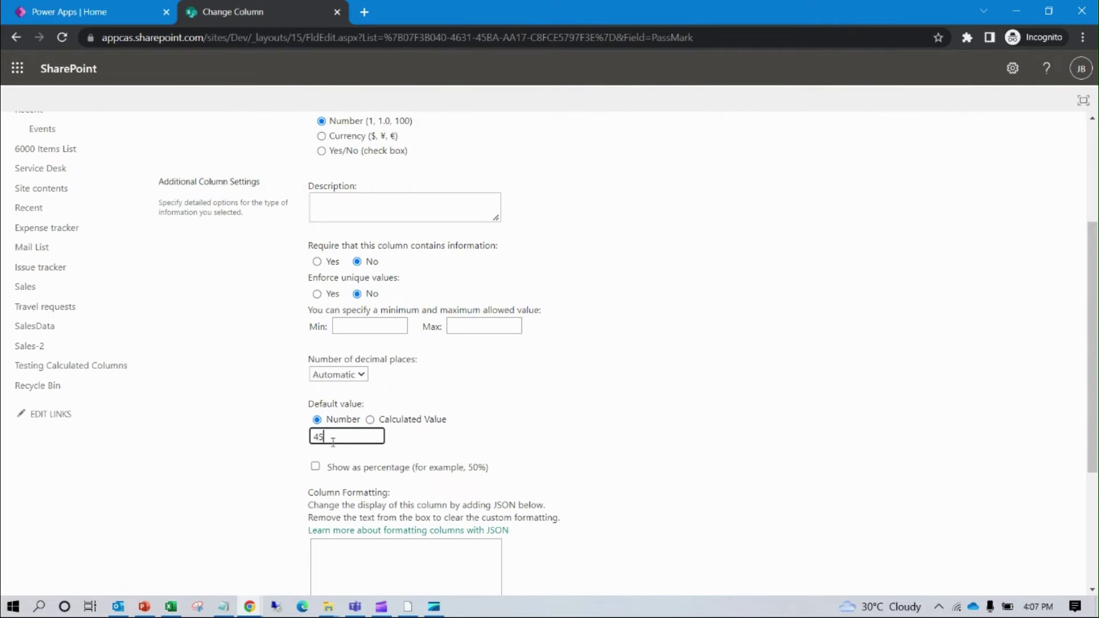
{"action": "scroll", "coordinate": [644, 442], "scroll_direction": "down", "scroll_amount": 3}
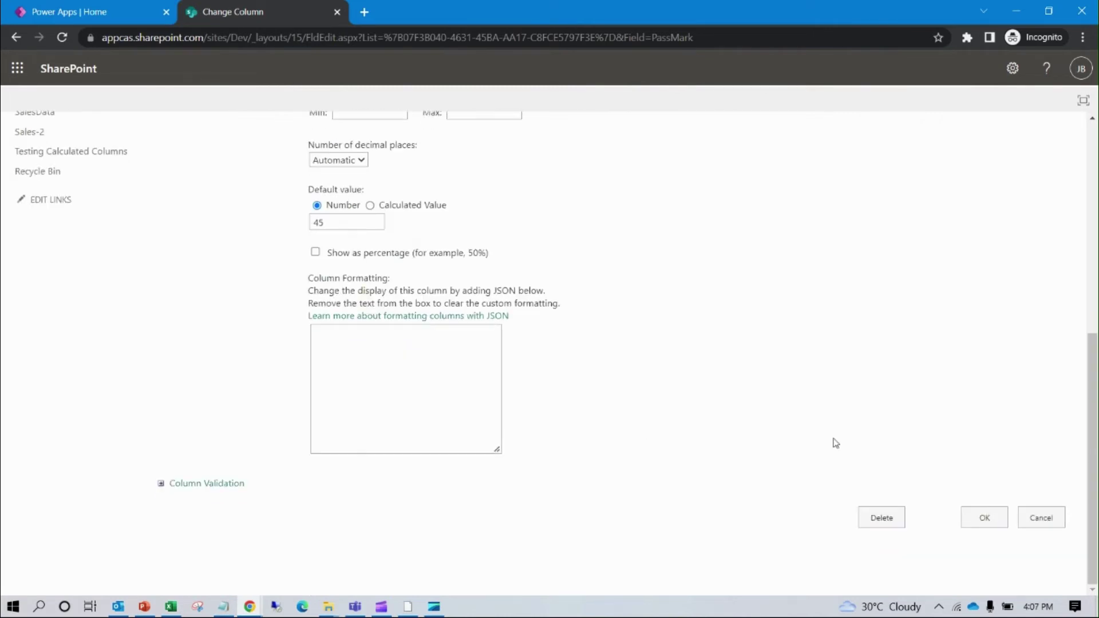
{"action": "left_click", "coordinate": [991, 524]}
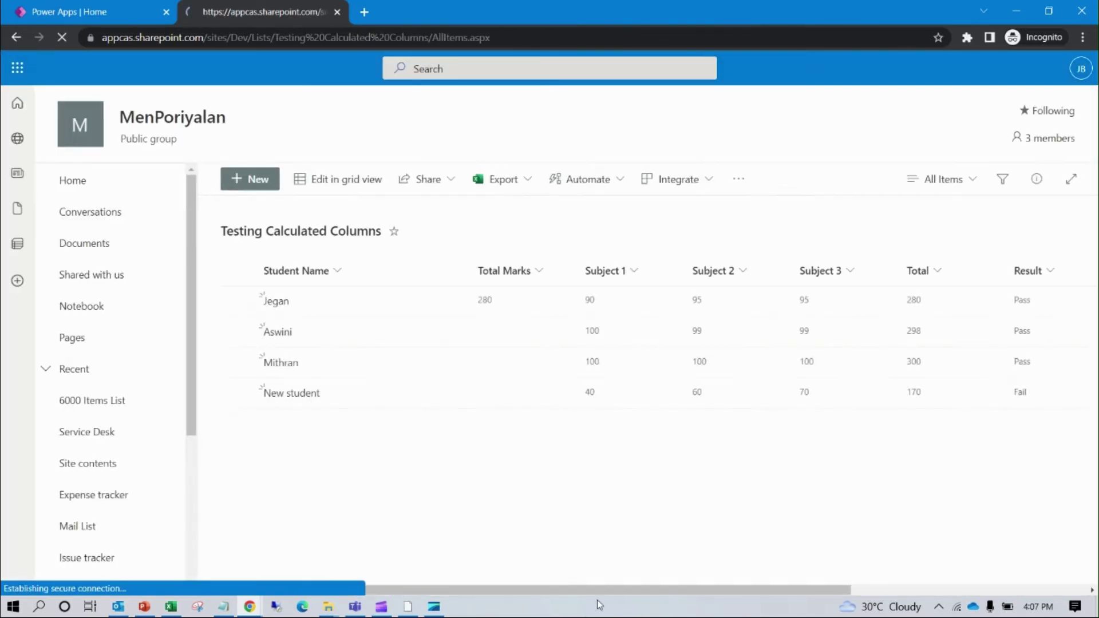
Step: In grid view, enter 45 as Jegan's Pass Mark
{"action": "mouse_move", "coordinate": [704, 595]}
{"action": "left_mouse_down"}
{"action": "mouse_move", "coordinate": [840, 589]}
{"action": "mouse_move", "coordinate": [555, 600]}
{"action": "left_mouse_up"}
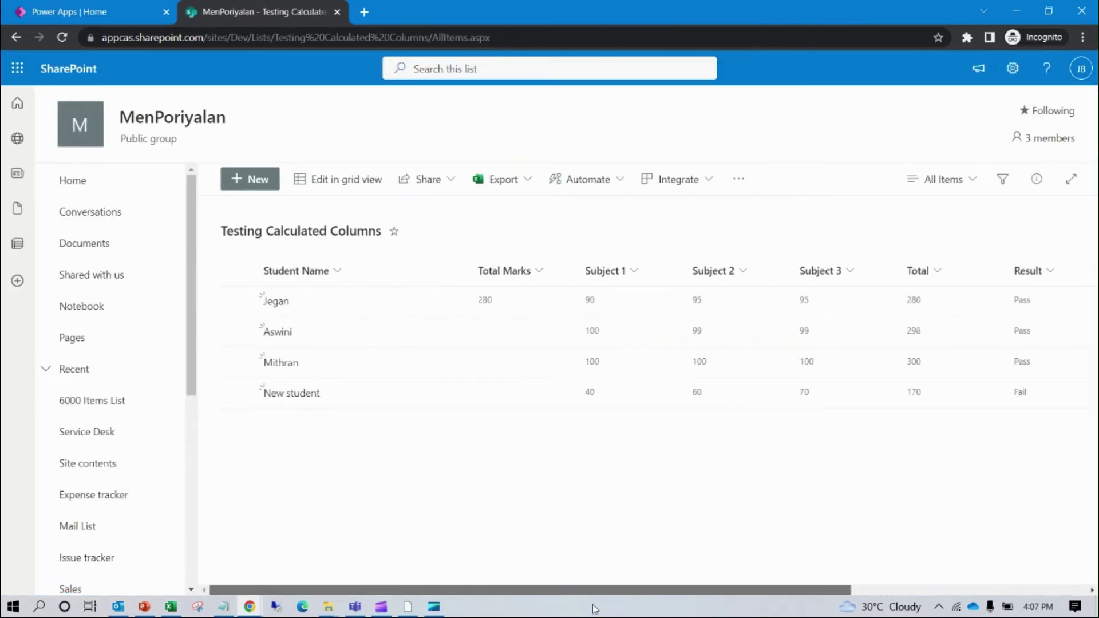
{"action": "left_click_drag", "start_coordinate": [809, 590], "coordinate": [938, 590]}
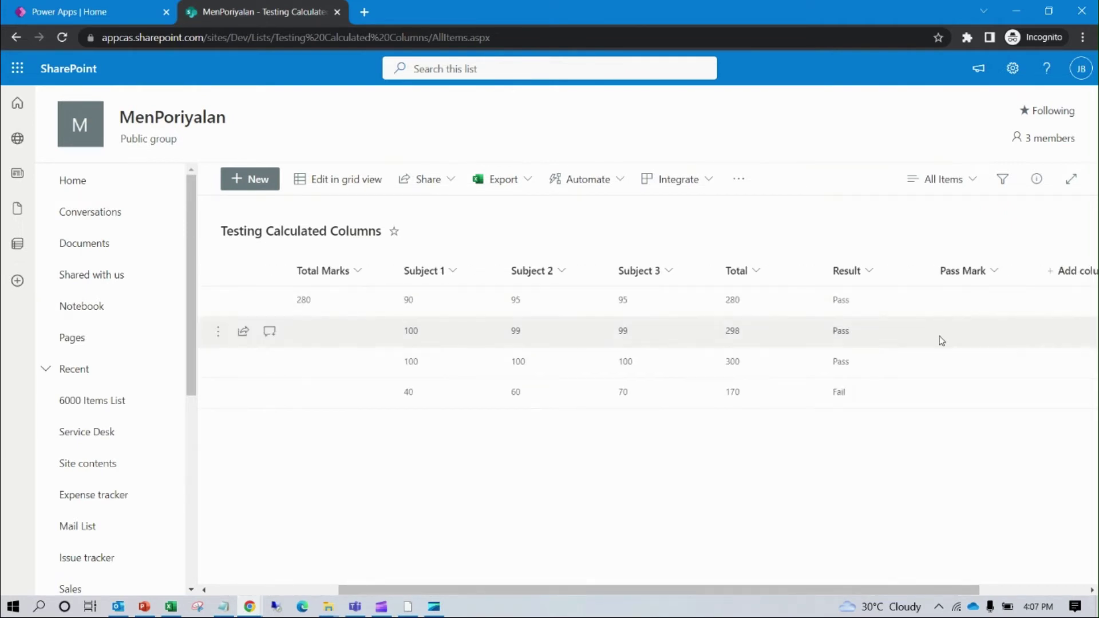
{"action": "left_click_drag", "start_coordinate": [903, 593], "coordinate": [751, 588]}
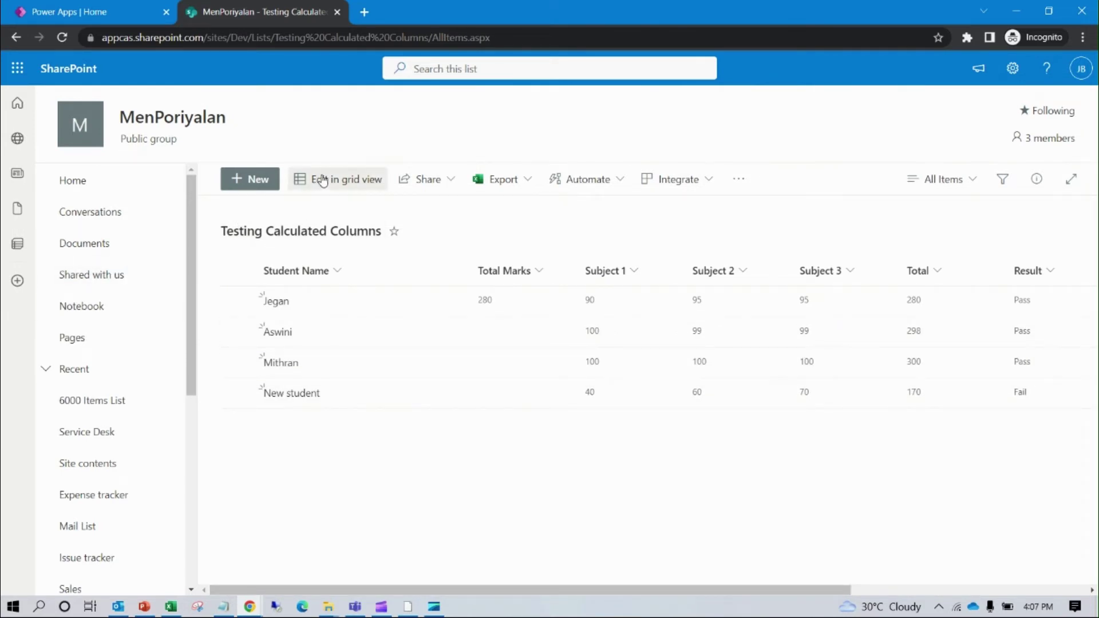
{"action": "left_click", "coordinate": [302, 179]}
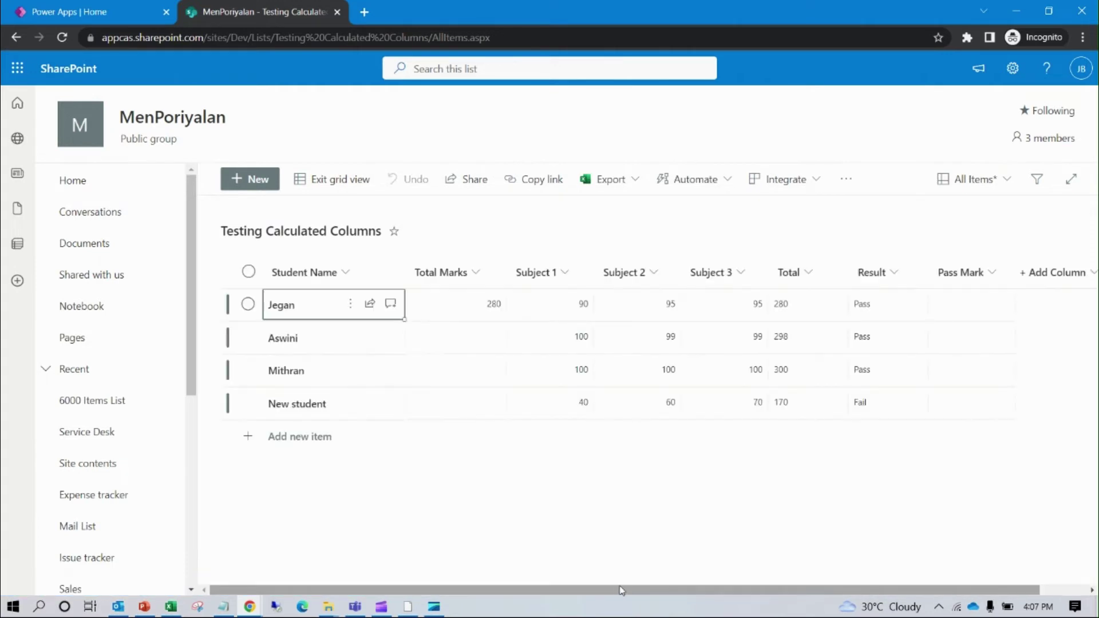
{"action": "double_click", "coordinate": [905, 308]}
{"action": "type", "text": "45"}
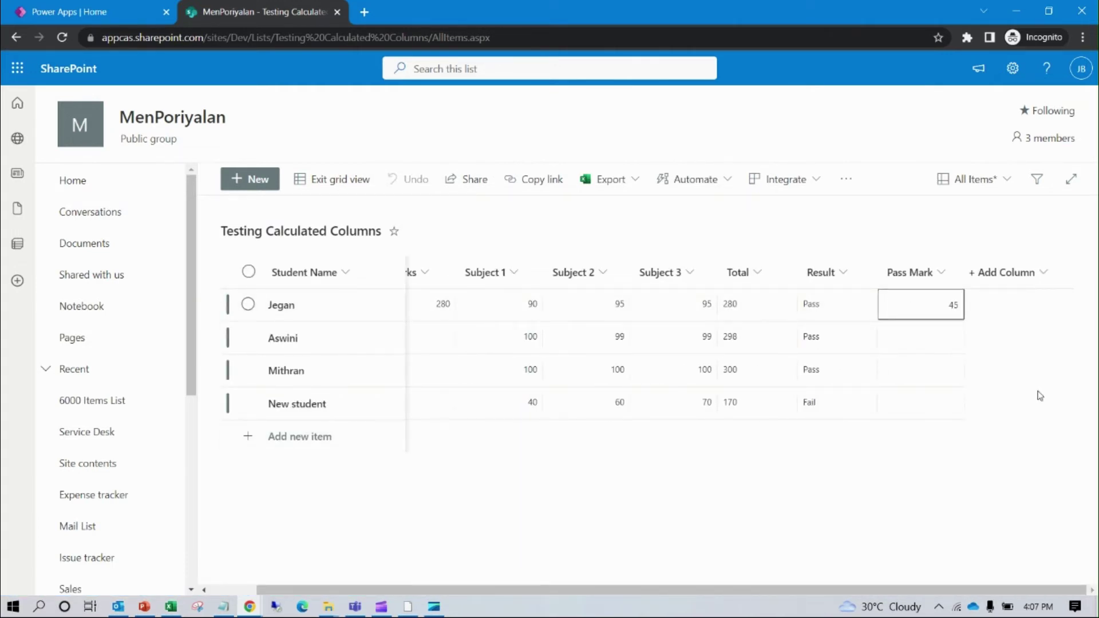
{"action": "left_click", "coordinate": [939, 340]}
Step: Fill 45 down to every student's Pass Mark and exit grid view
{"action": "left_click", "coordinate": [955, 312]}
{"action": "left_click_drag", "start_coordinate": [962, 319], "coordinate": [962, 409]}
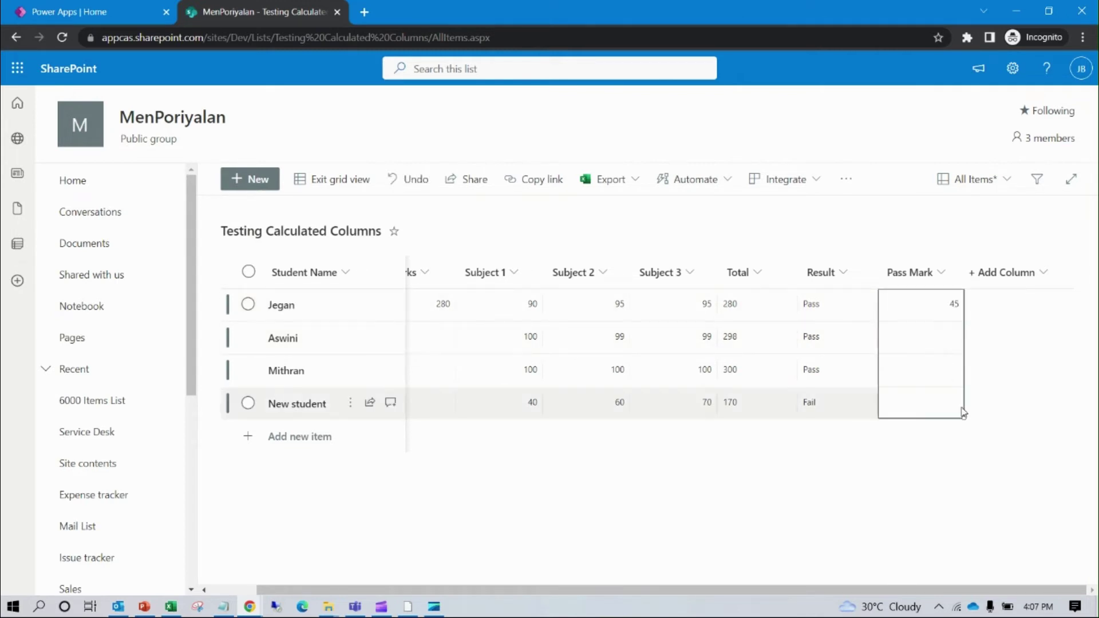
{"action": "left_click", "coordinate": [327, 180]}
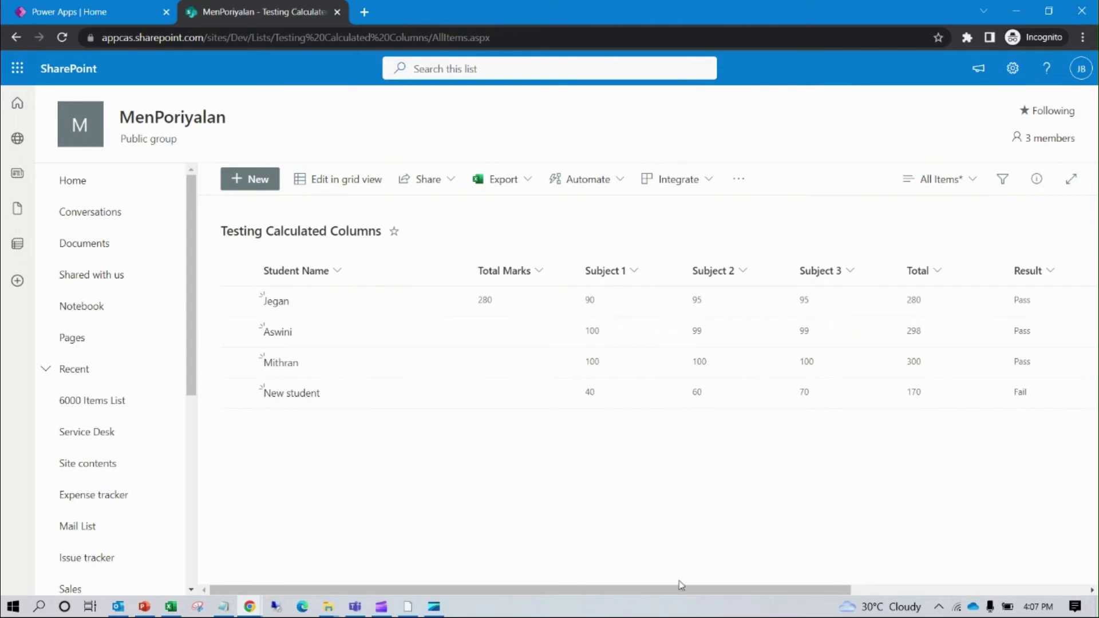
{"action": "left_click_drag", "start_coordinate": [691, 589], "coordinate": [821, 589]}
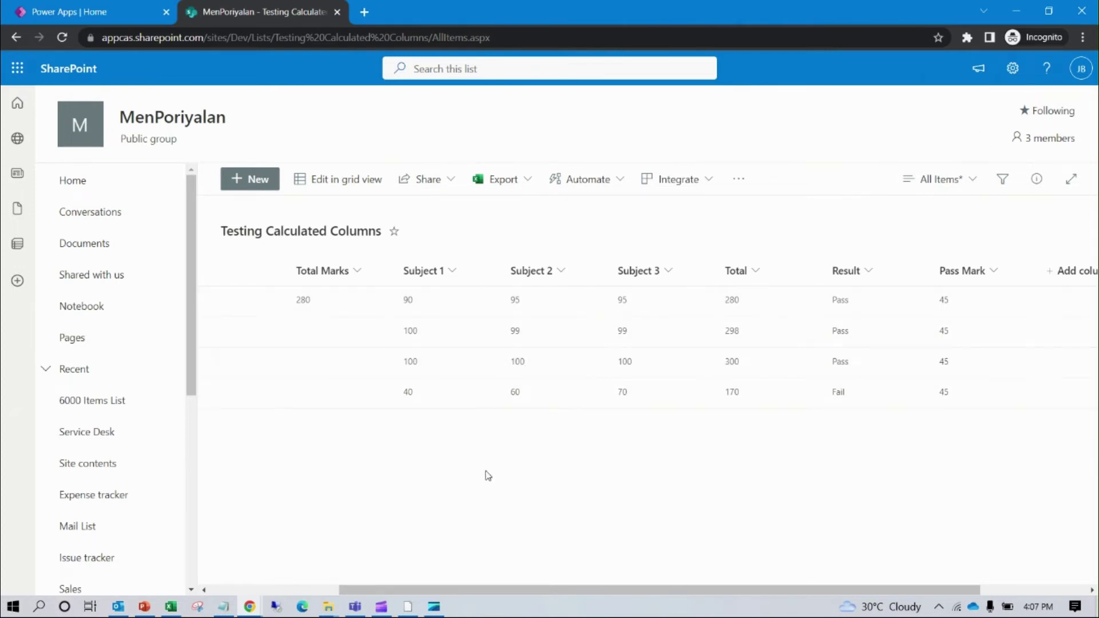
Step: Change Jegan's Subject 2 mark to 40 in grid view, dropping his Total to 225
{"action": "left_click", "coordinate": [341, 180]}
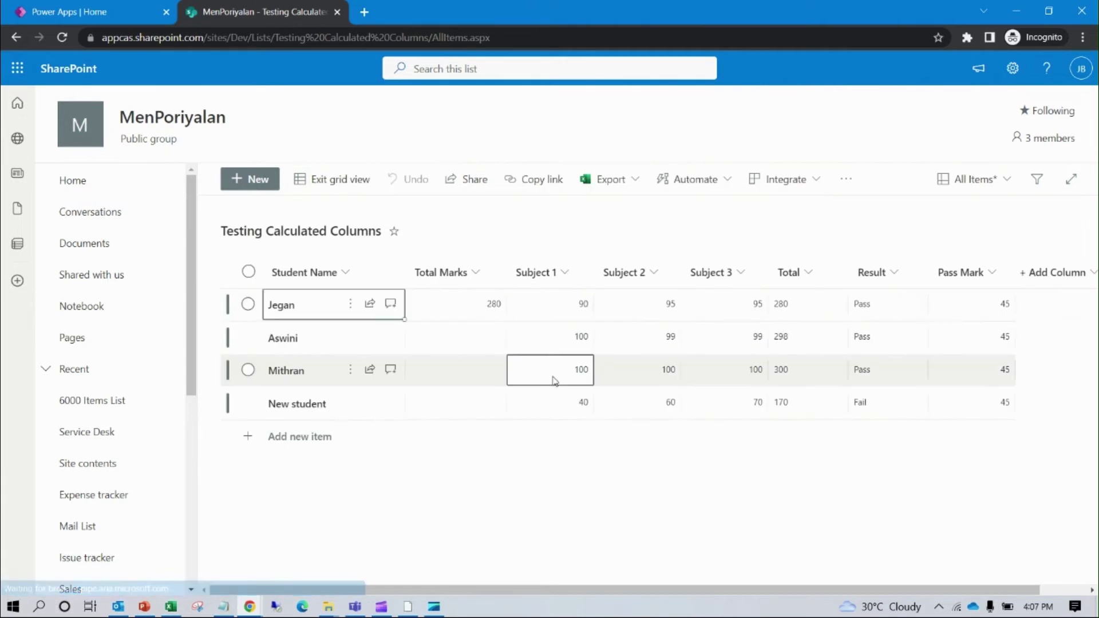
{"action": "double_click", "coordinate": [672, 305]}
{"action": "type", "text": "40"}
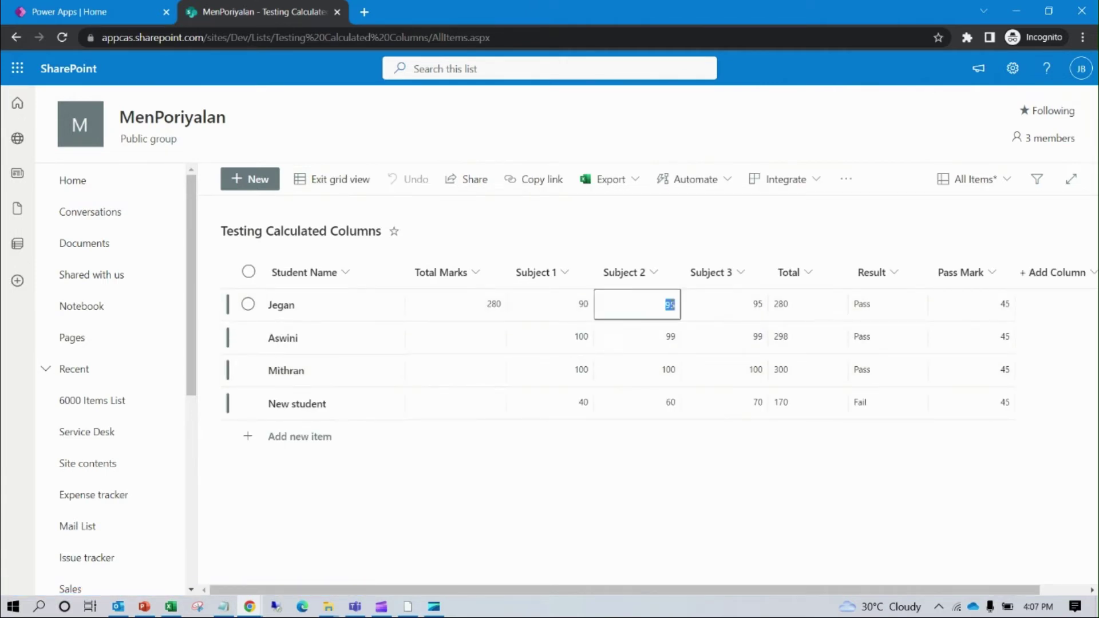
{"action": "left_click", "coordinate": [334, 182]}
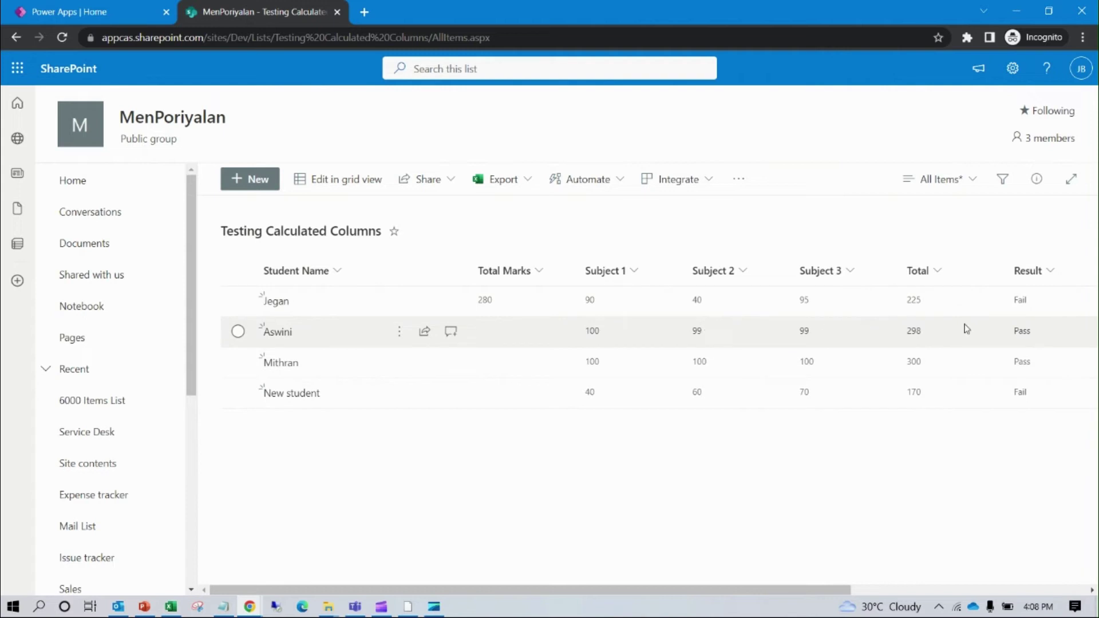
Step: Bring up the Result column's settings from List settings and enlarge its formula box
{"action": "left_click", "coordinate": [1009, 80]}
{"action": "left_click", "coordinate": [920, 222]}
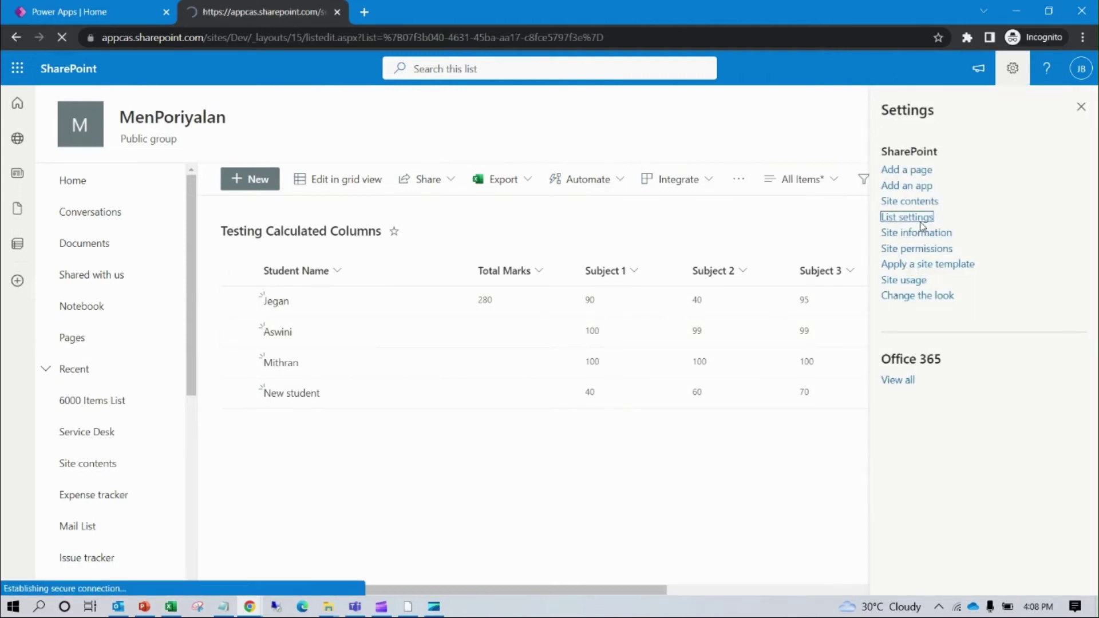
{"action": "scroll", "coordinate": [481, 406], "scroll_direction": "down", "scroll_amount": 6}
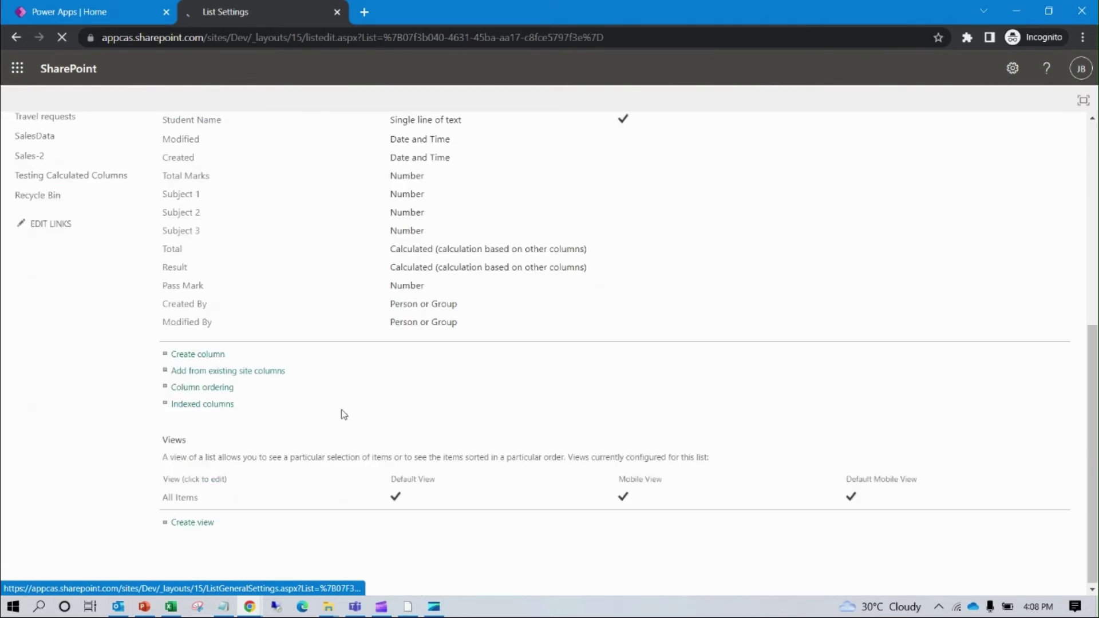
{"action": "left_click", "coordinate": [179, 270]}
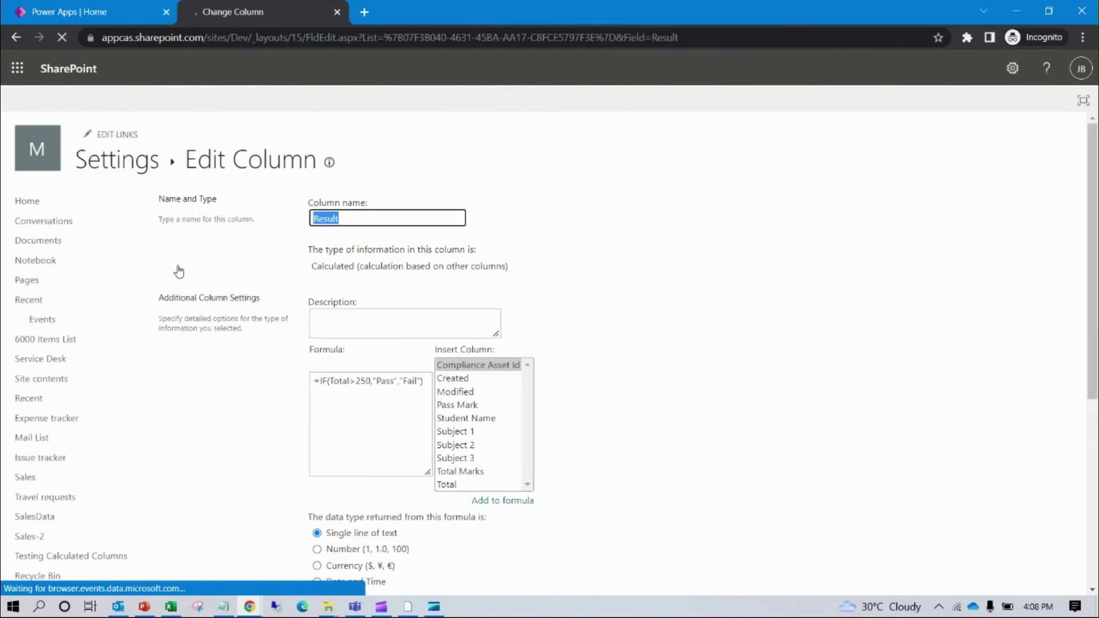
{"action": "left_click_drag", "start_coordinate": [427, 473], "coordinate": [553, 494]}
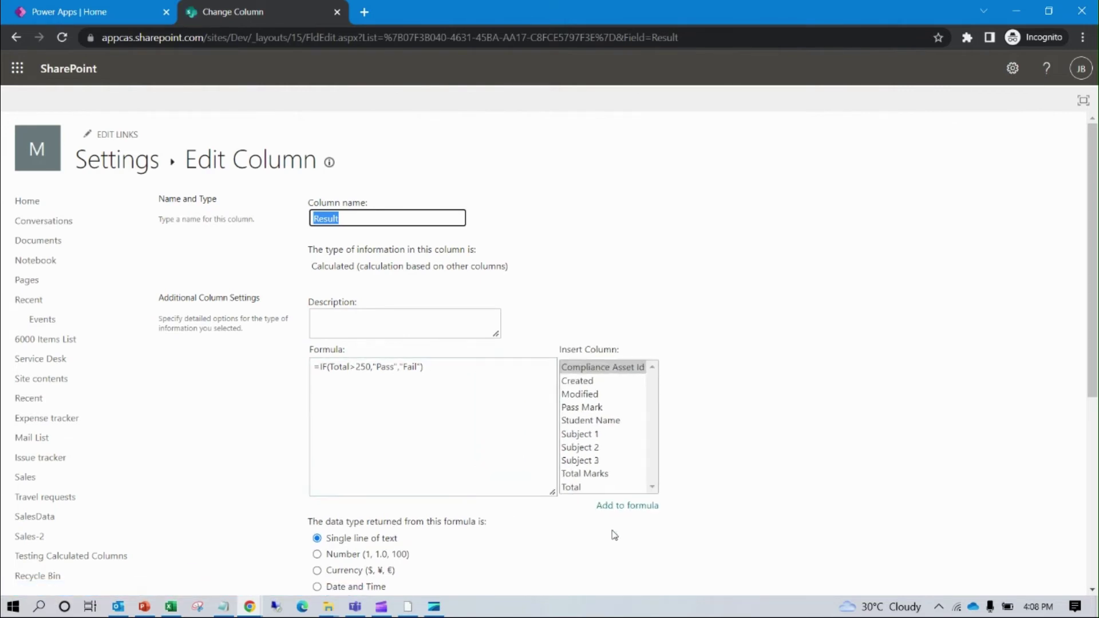
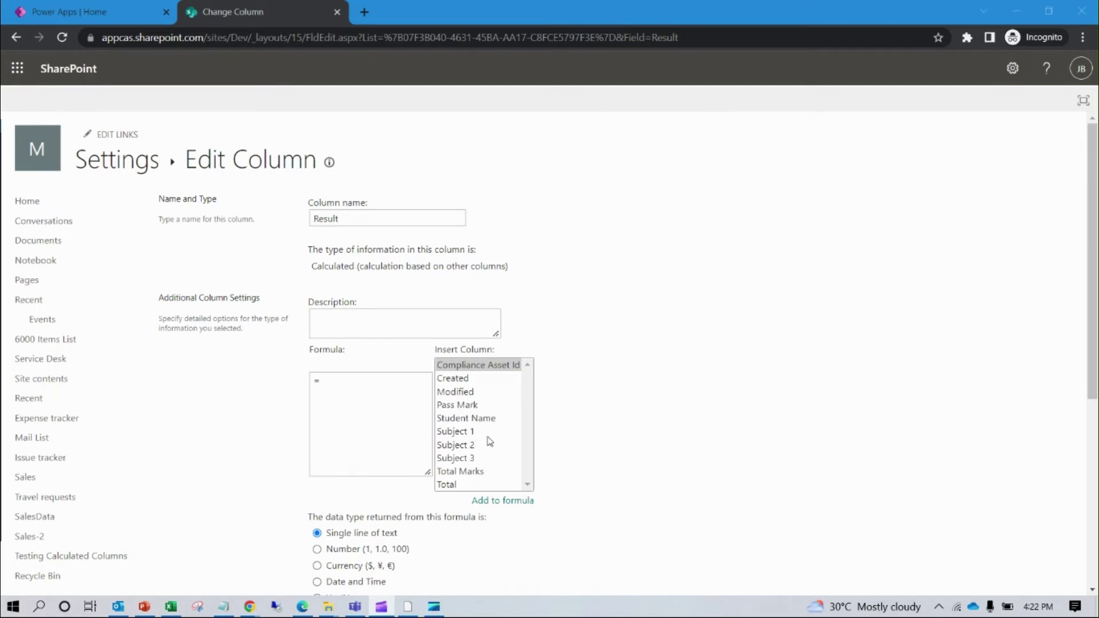
Step: Start the AND formula with the [Subject 1]>[Pass Mark] and [Subject 2]>[Pass Mark] tests
{"action": "left_click", "coordinate": [355, 383]}
{"action": "type", "text": "AND("}
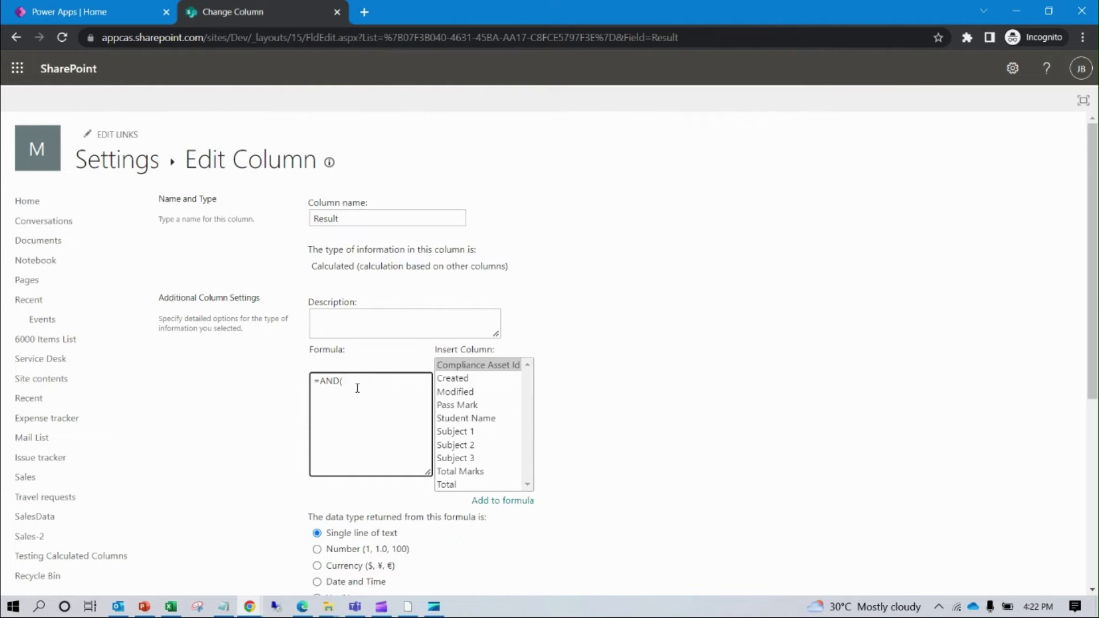
{"action": "left_click", "coordinate": [464, 432]}
{"action": "left_click", "coordinate": [502, 500]}
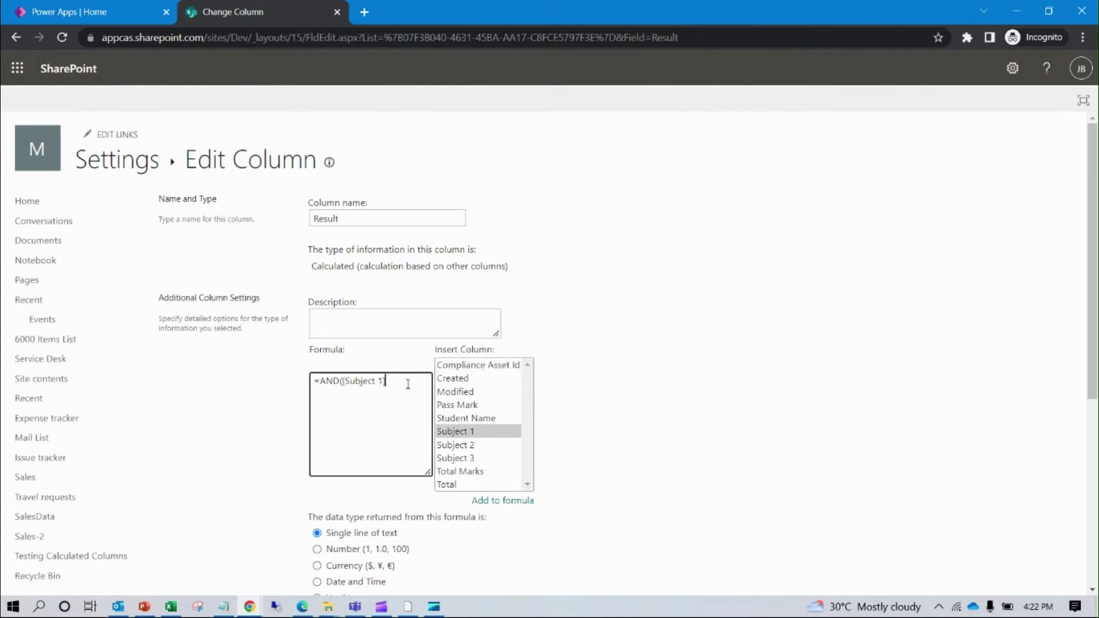
{"action": "left_click", "coordinate": [451, 406]}
{"action": "left_click", "coordinate": [502, 500]}
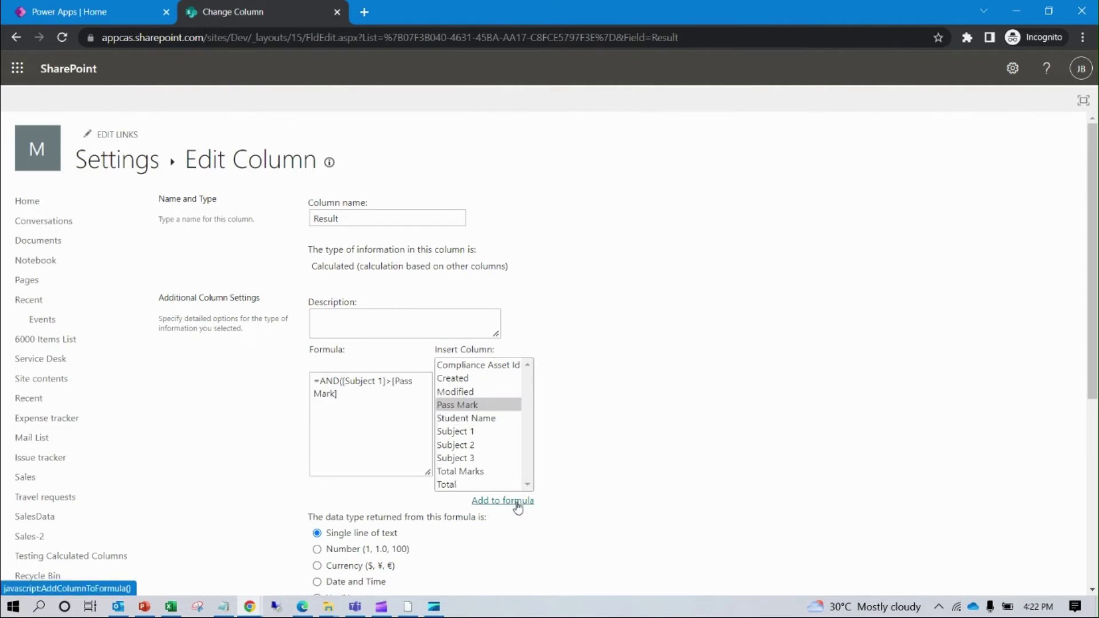
{"action": "left_click", "coordinate": [367, 395]}
{"action": "type", "text": ","}
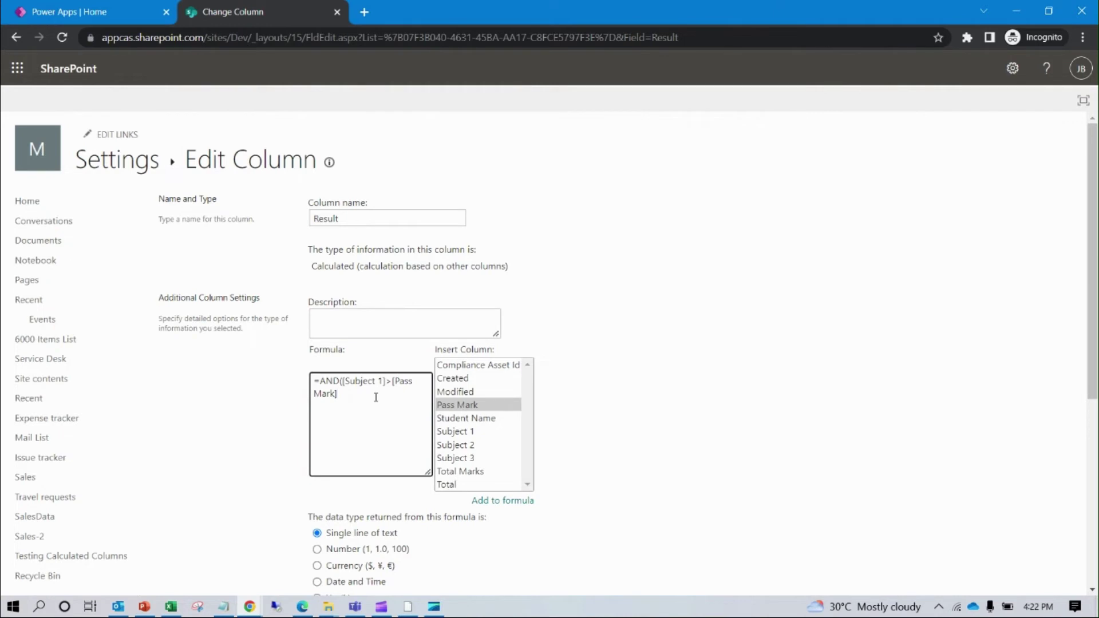
{"action": "left_click", "coordinate": [461, 446]}
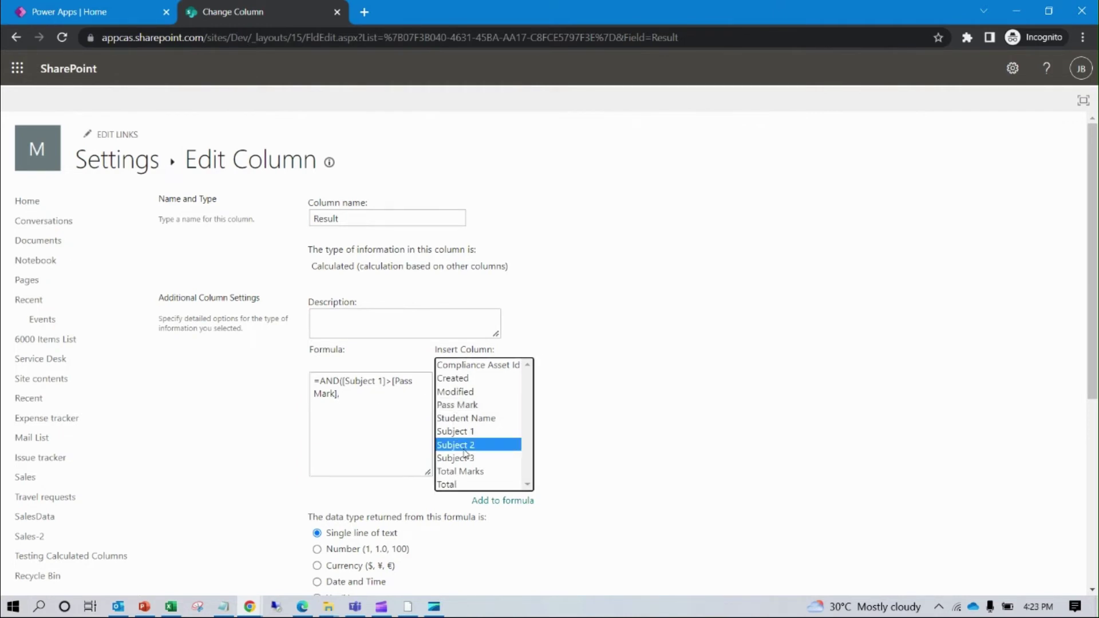
{"action": "left_click", "coordinate": [495, 502]}
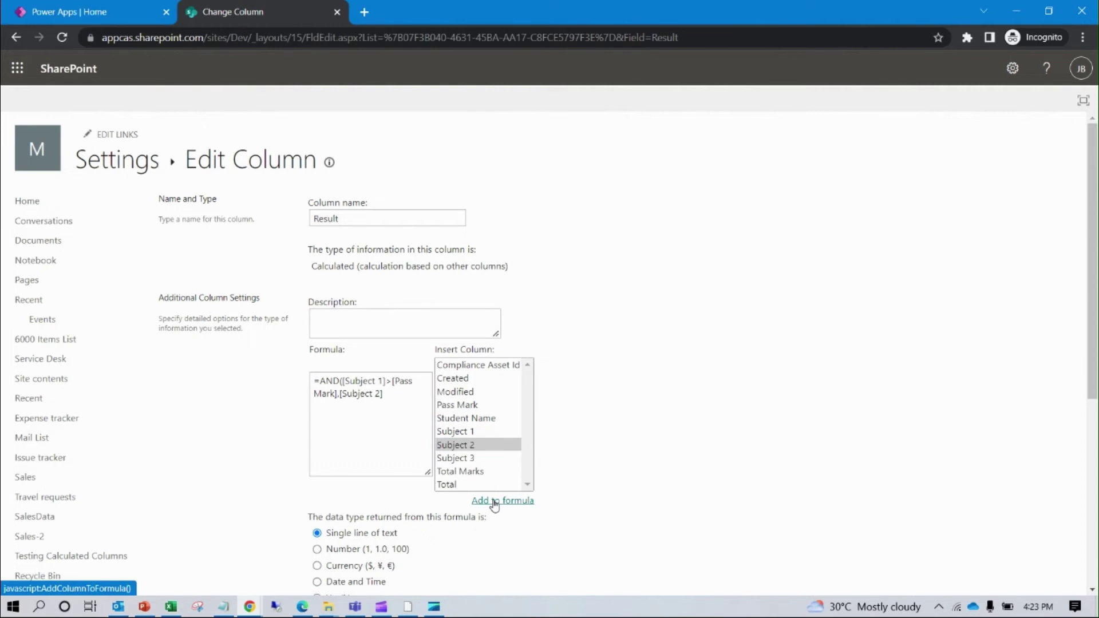
{"action": "left_click", "coordinate": [398, 399]}
{"action": "type", "text": ">"}
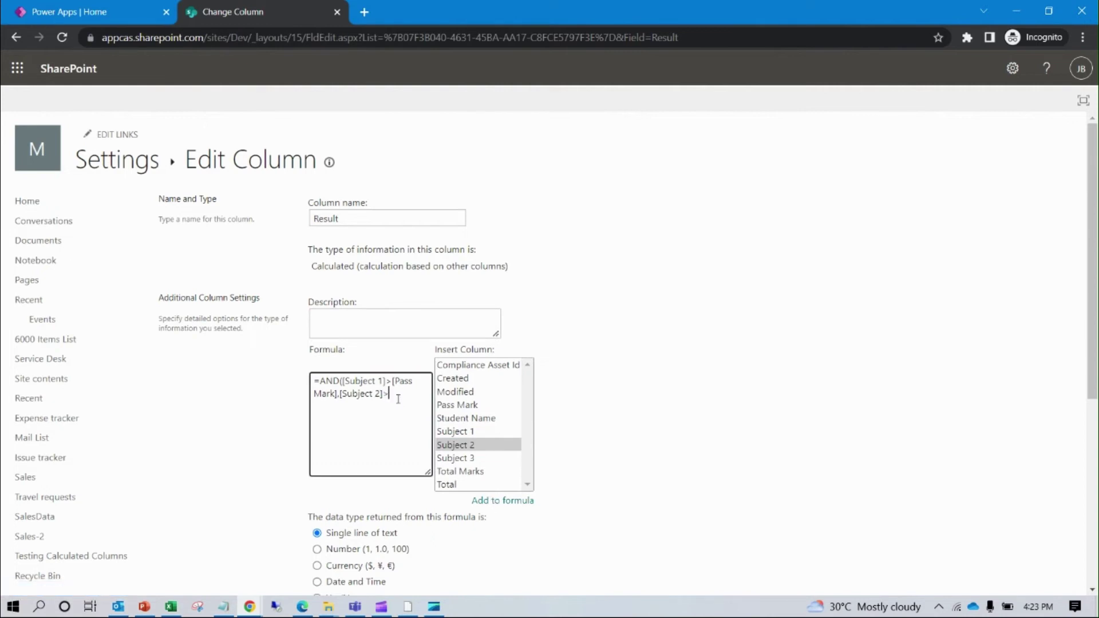
{"action": "left_click", "coordinate": [473, 406]}
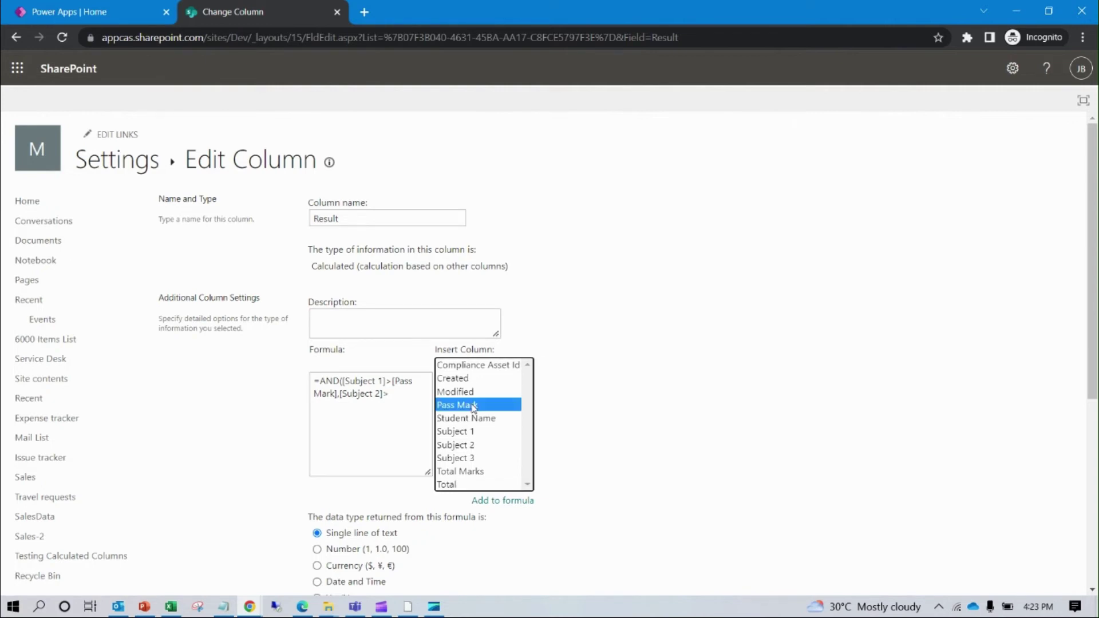
{"action": "left_click", "coordinate": [502, 501]}
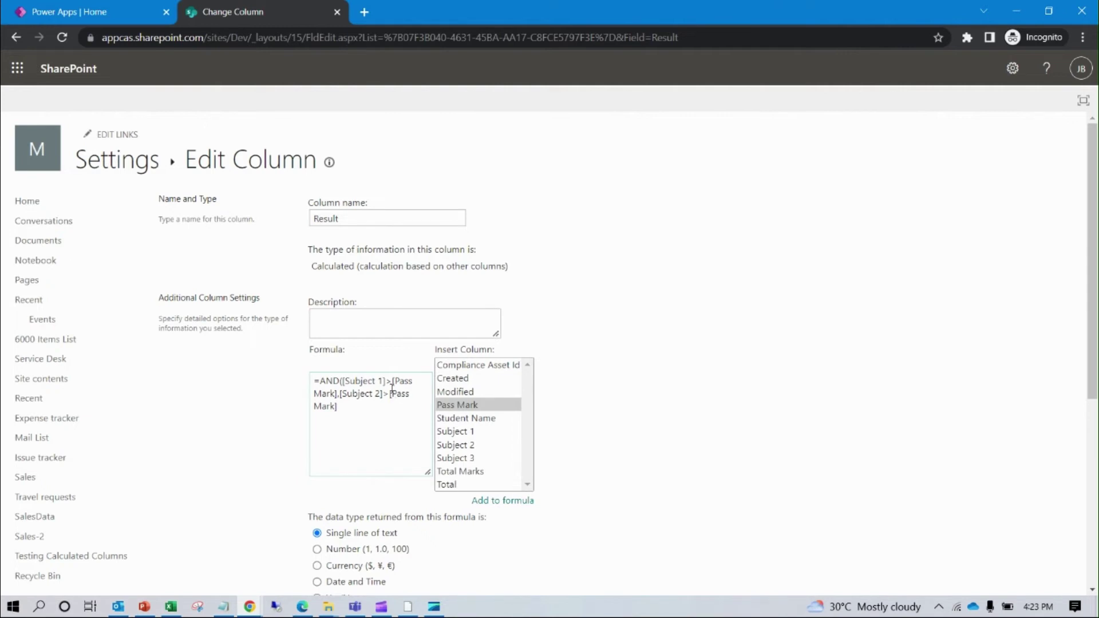
Step: Add the [Subject 3]>[Pass Mark] test and close the AND formula's parenthesis
{"action": "left_click", "coordinate": [370, 406]}
{"action": "type", "text": ","}
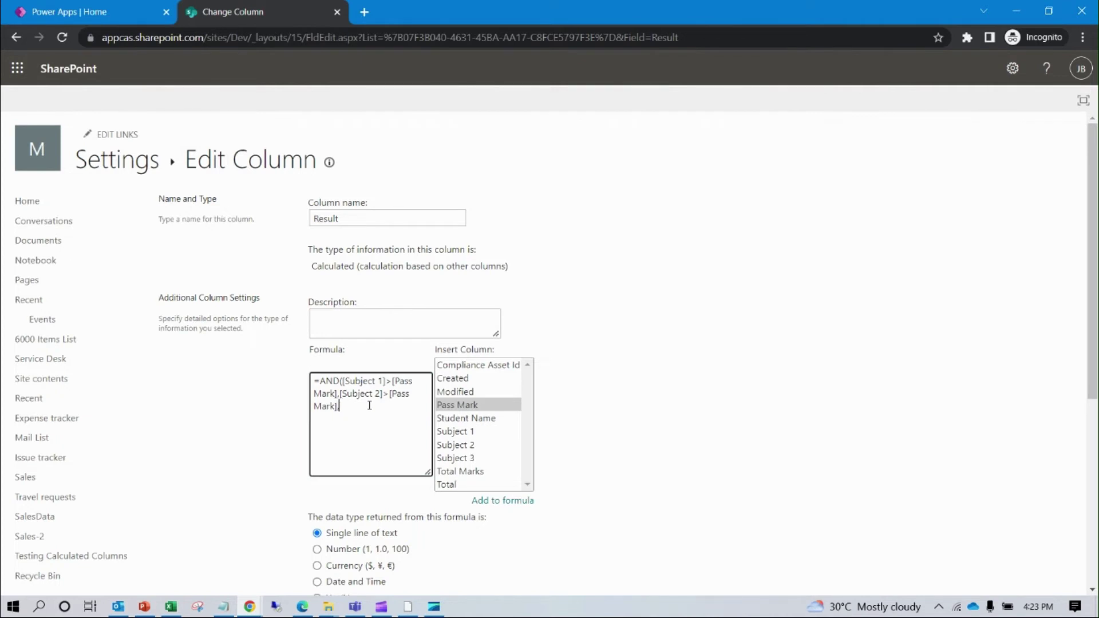
{"action": "left_click", "coordinate": [455, 459]}
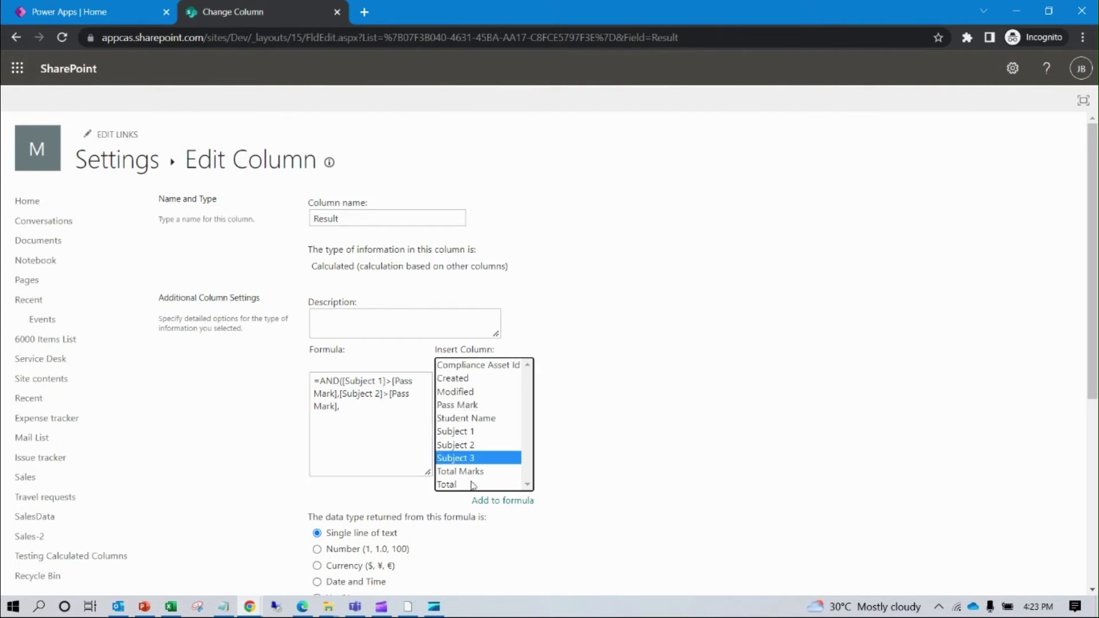
{"action": "left_click", "coordinate": [494, 501]}
{"action": "left_click", "coordinate": [414, 411]}
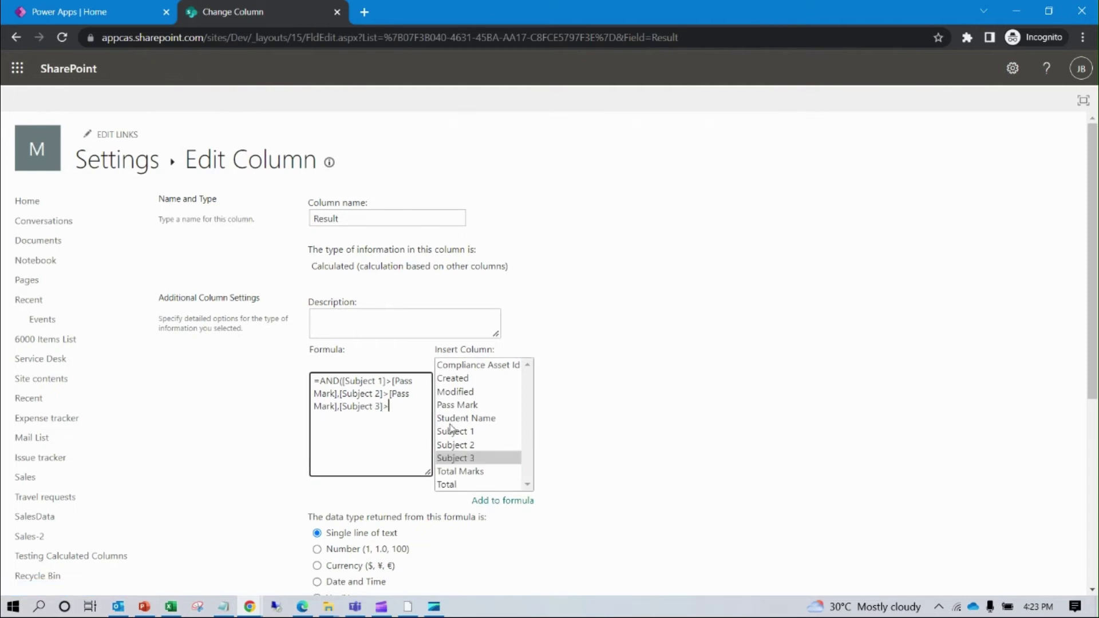
{"action": "left_click", "coordinate": [457, 404]}
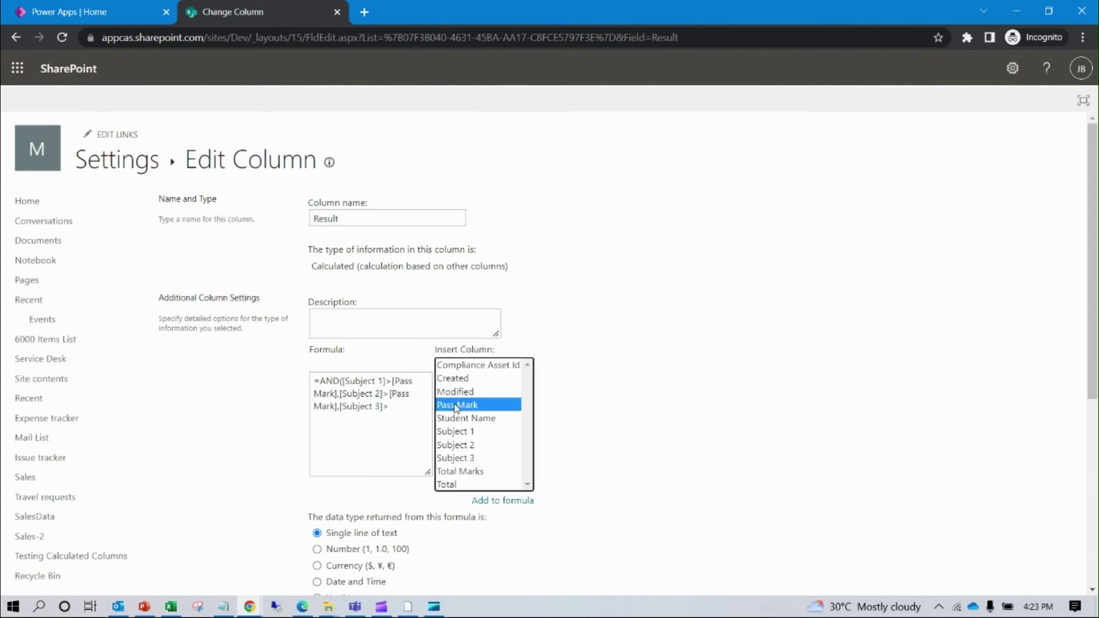
{"action": "left_click", "coordinate": [505, 500]}
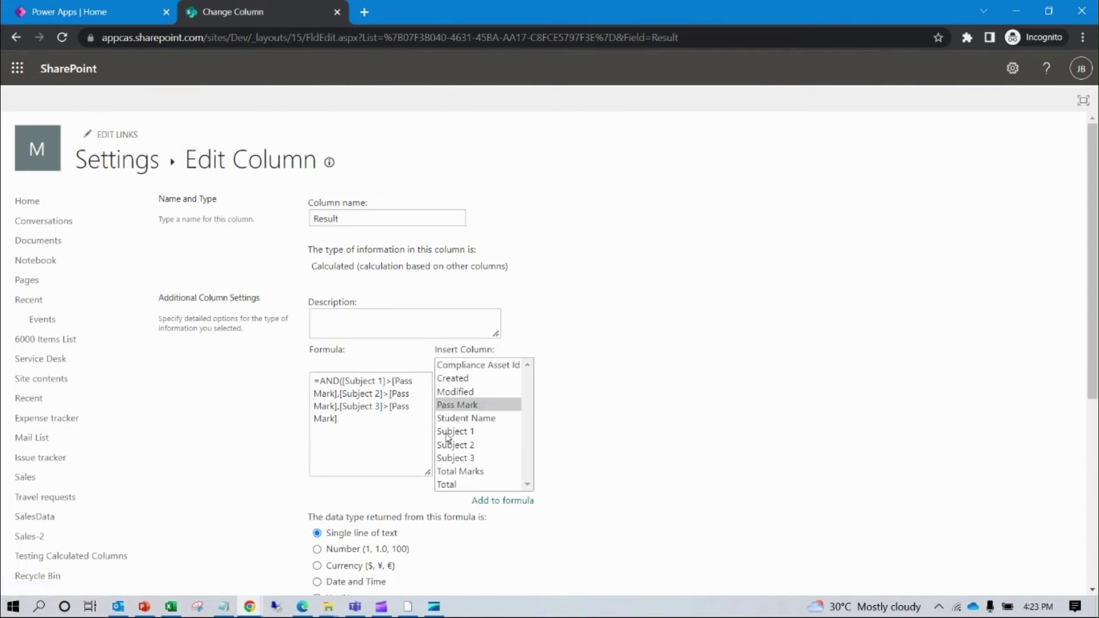
{"action": "left_click", "coordinate": [384, 425]}
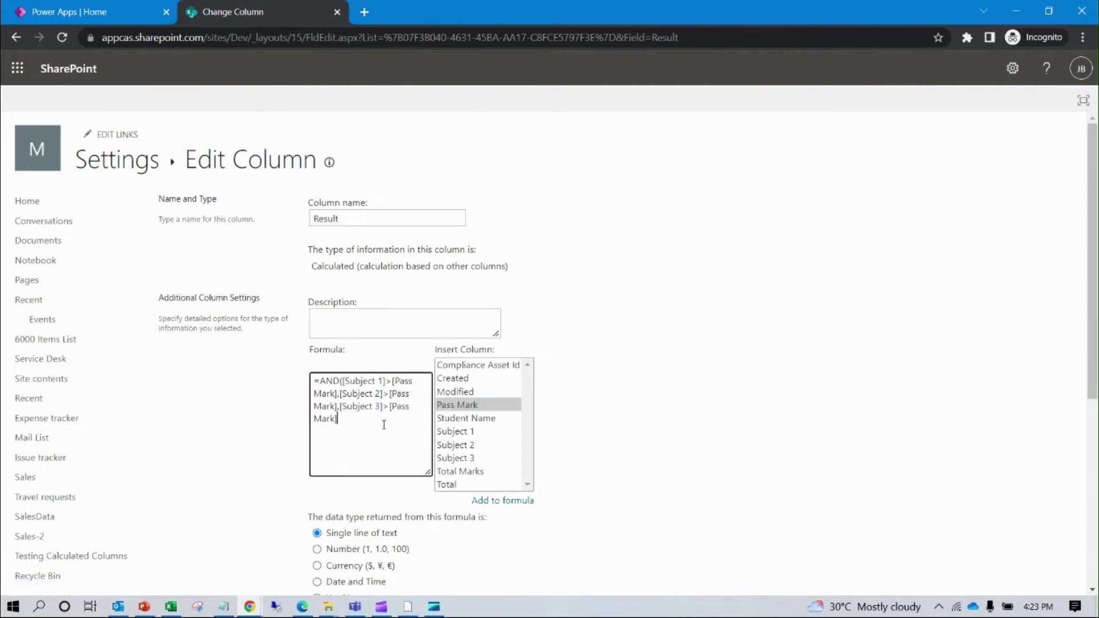
{"action": "type", "text": ")"}
{"action": "scroll", "coordinate": [508, 424], "scroll_direction": "down", "scroll_amount": 5}
Step: Save the AND formula and review the Result values in the Testing Calculated Columns list
{"action": "left_click", "coordinate": [965, 526]}
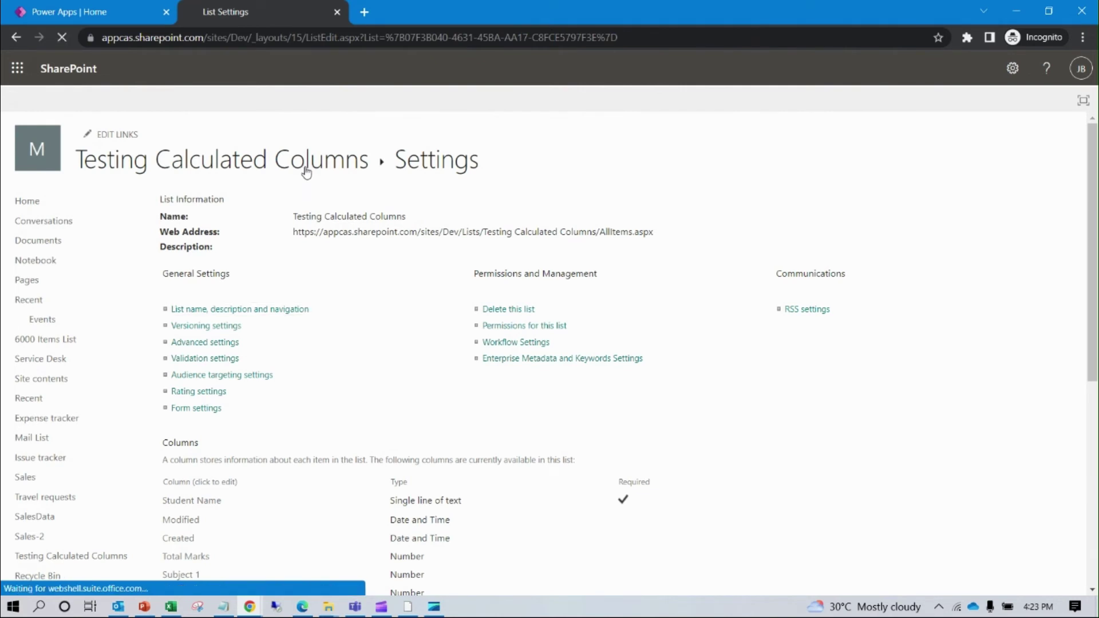
{"action": "left_click", "coordinate": [306, 173]}
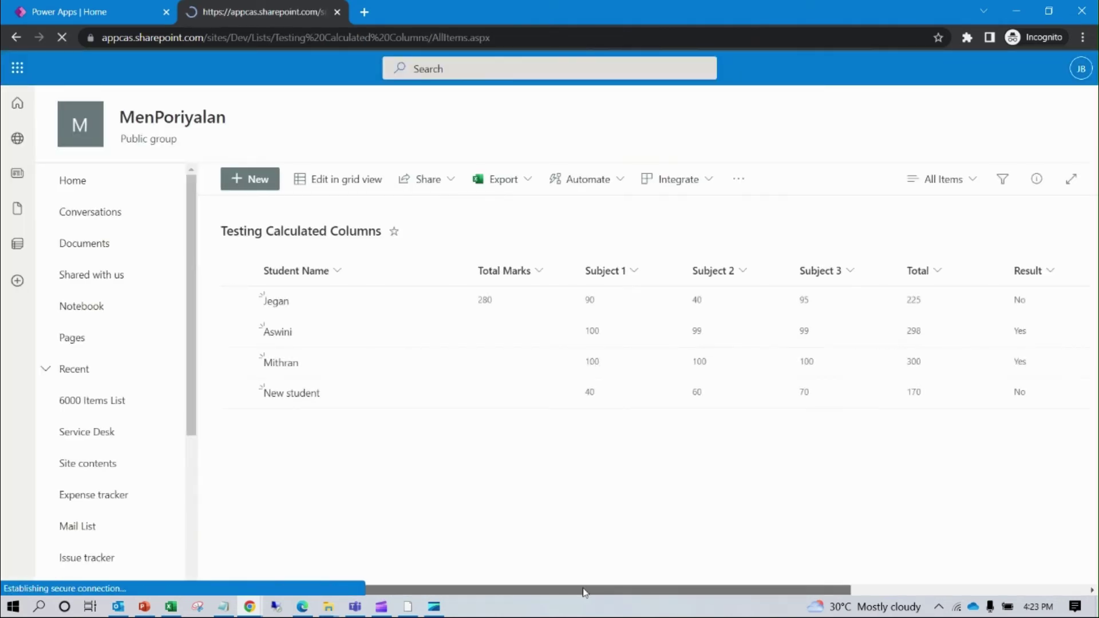
{"action": "left_click_drag", "start_coordinate": [584, 593], "coordinate": [810, 585]}
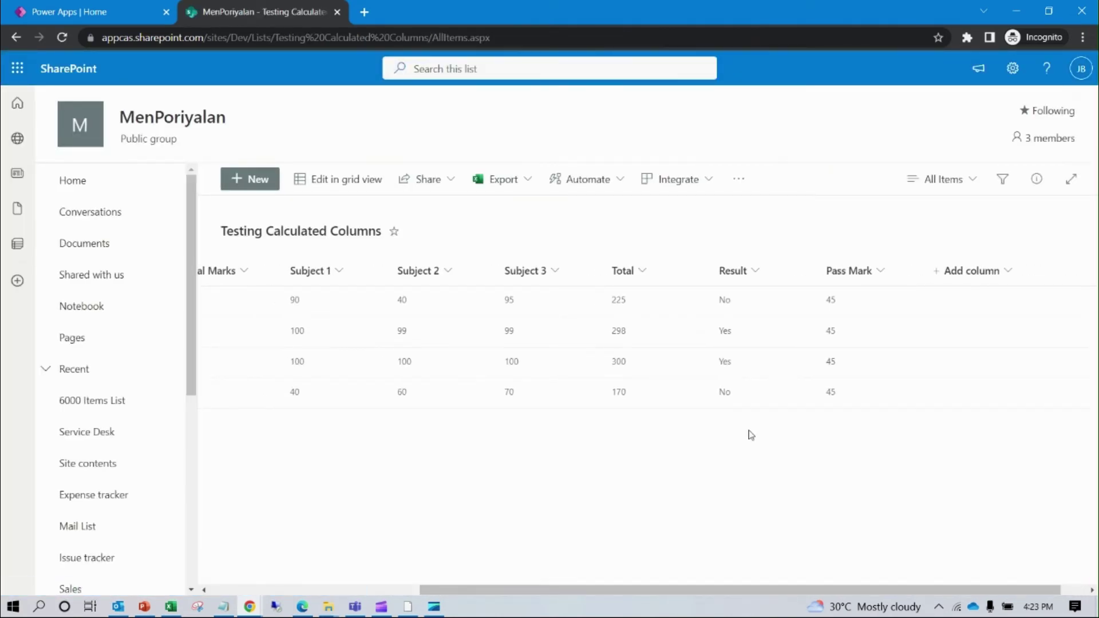
{"action": "left_click", "coordinate": [452, 302]}
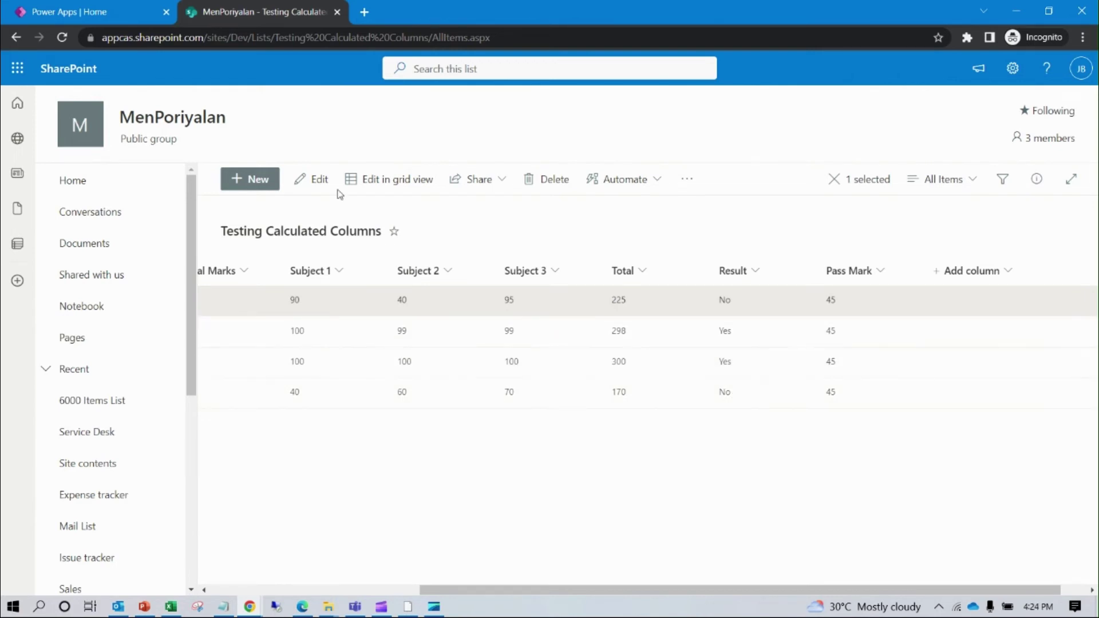
Step: Change the first student's Subject 2 mark from 40 to 90 and save the item
{"action": "left_click", "coordinate": [317, 179]}
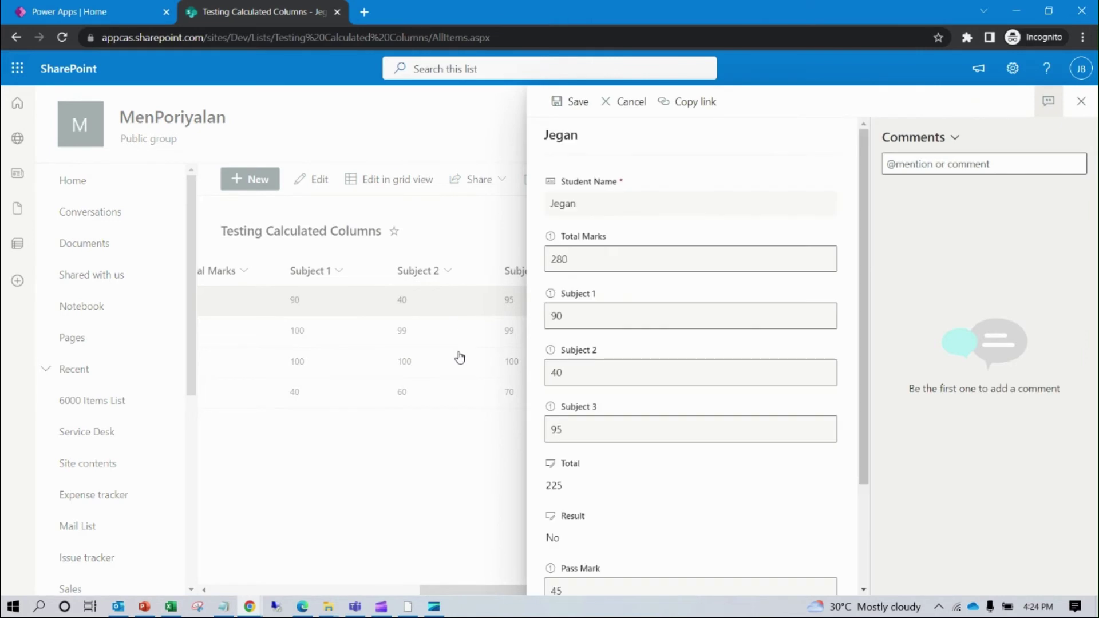
{"action": "double_click", "coordinate": [579, 370]}
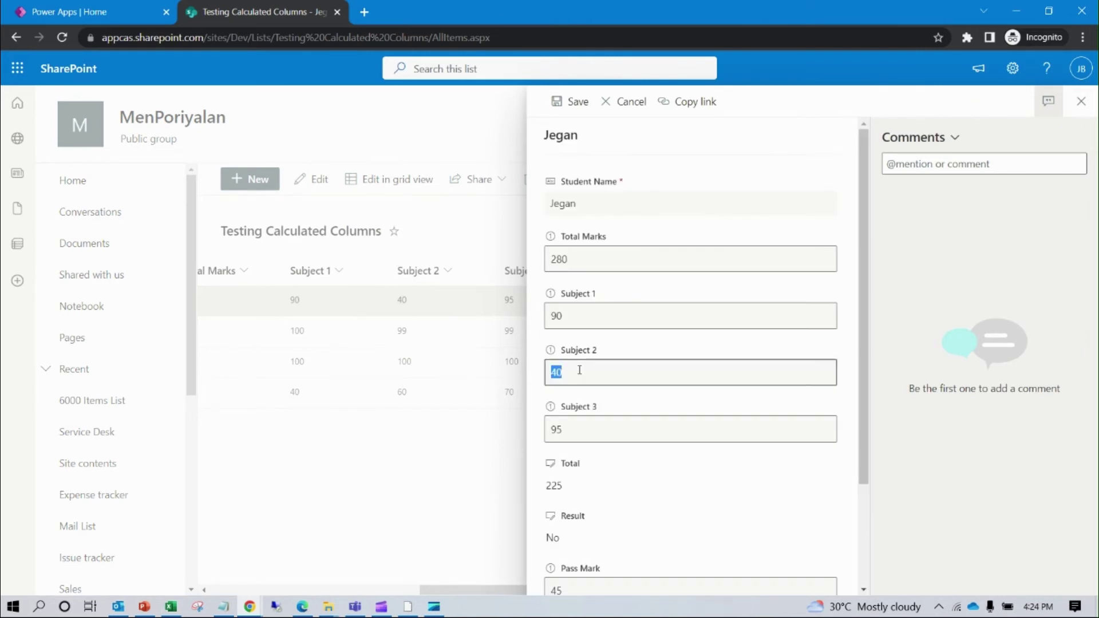
{"action": "left_click", "coordinate": [579, 370]}
{"action": "type", "text": "90"}
{"action": "key", "text": "ctrl+a"}
{"action": "type", "text": "90"}
{"action": "left_click", "coordinate": [566, 101]}
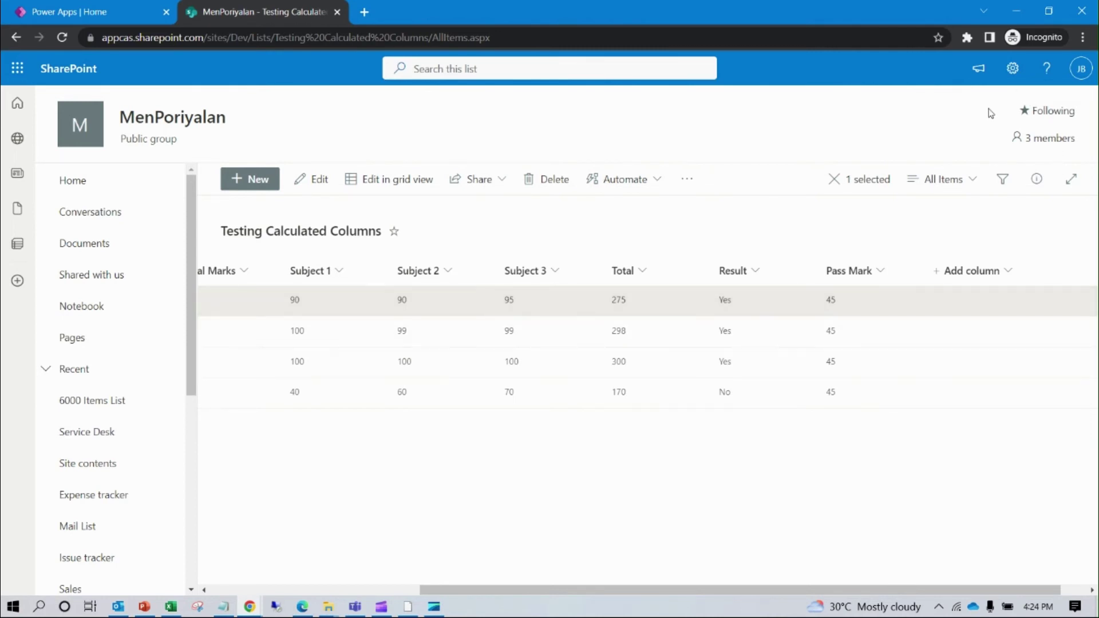
Step: In List settings, replace AND with OR in the Result column's formula and save
{"action": "left_click", "coordinate": [1013, 68]}
{"action": "left_click", "coordinate": [914, 224]}
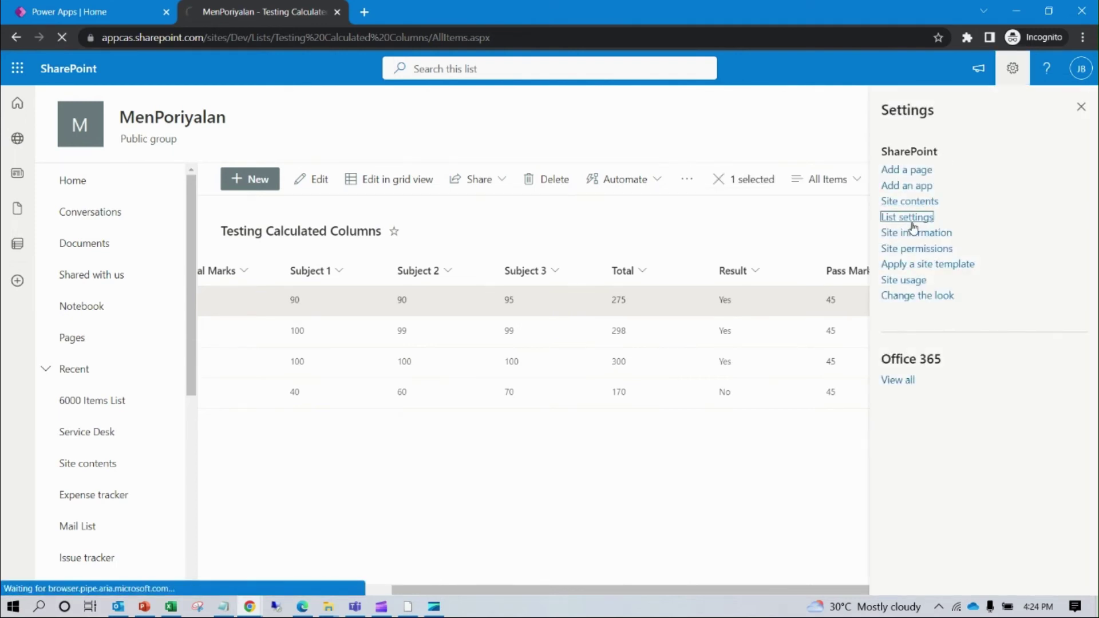
{"action": "scroll", "coordinate": [90, 470], "scroll_direction": "down", "scroll_amount": 5}
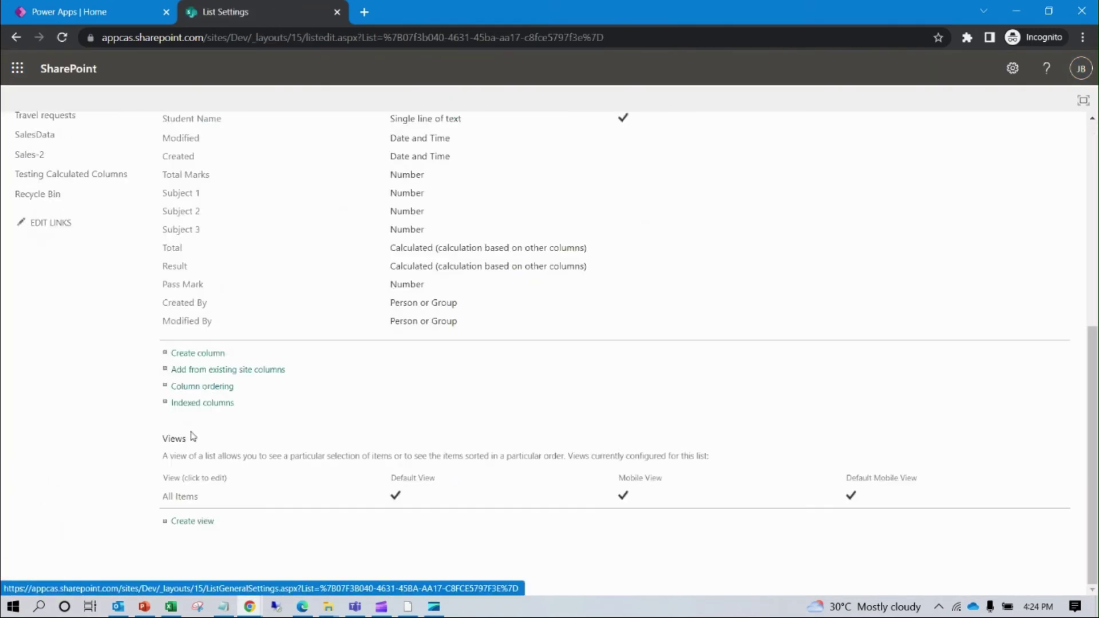
{"action": "left_click", "coordinate": [175, 266]}
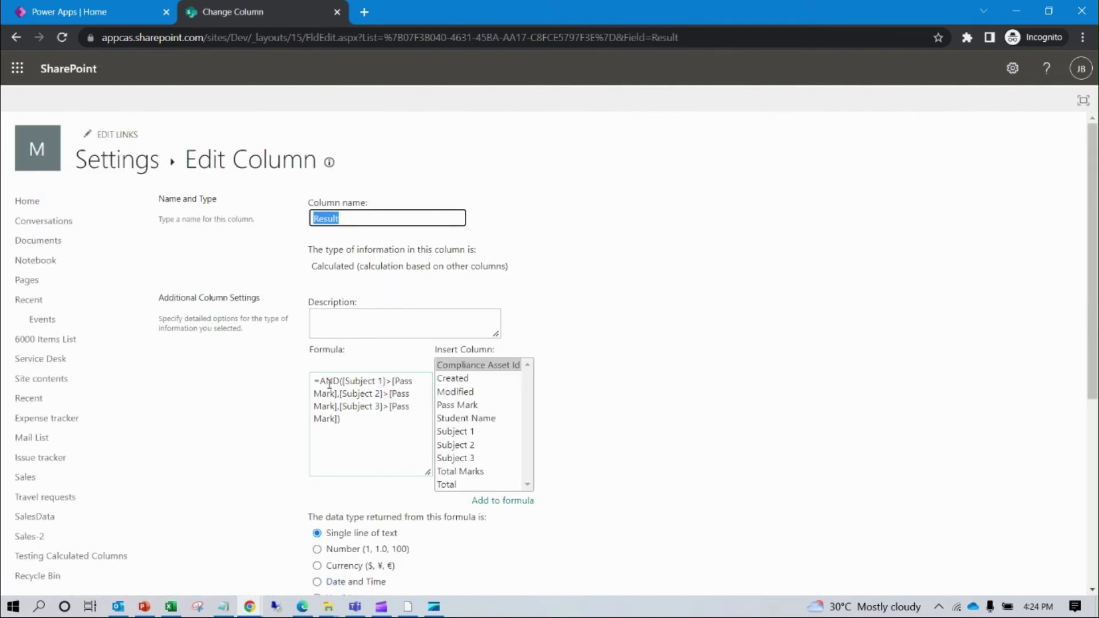
{"action": "double_click", "coordinate": [329, 382]}
{"action": "type", "text": "O"}
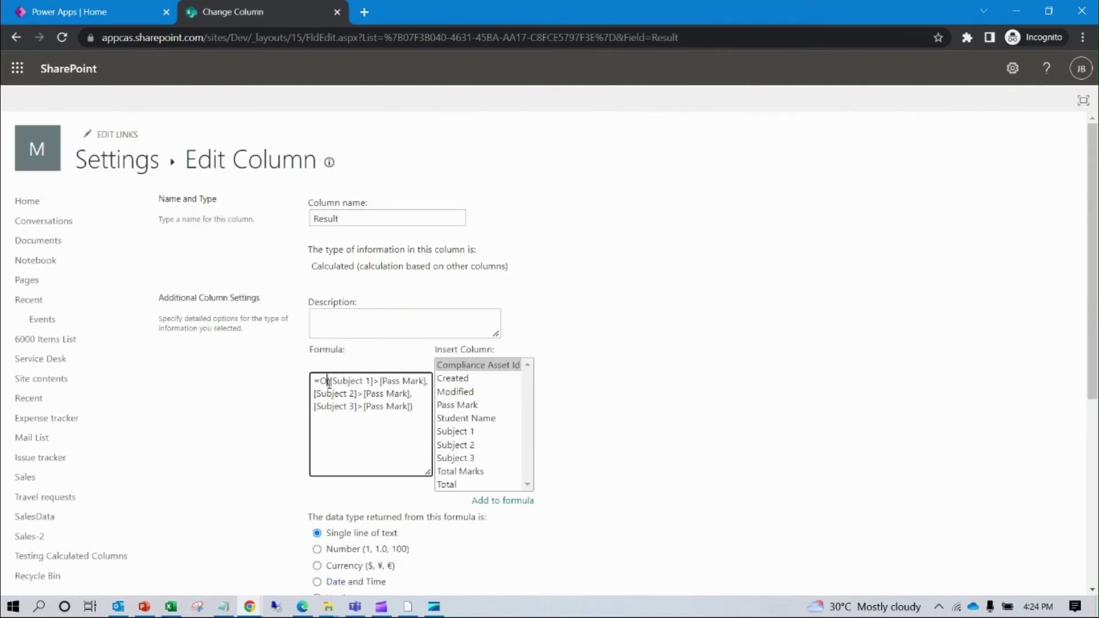
{"action": "type", "text": "R("}
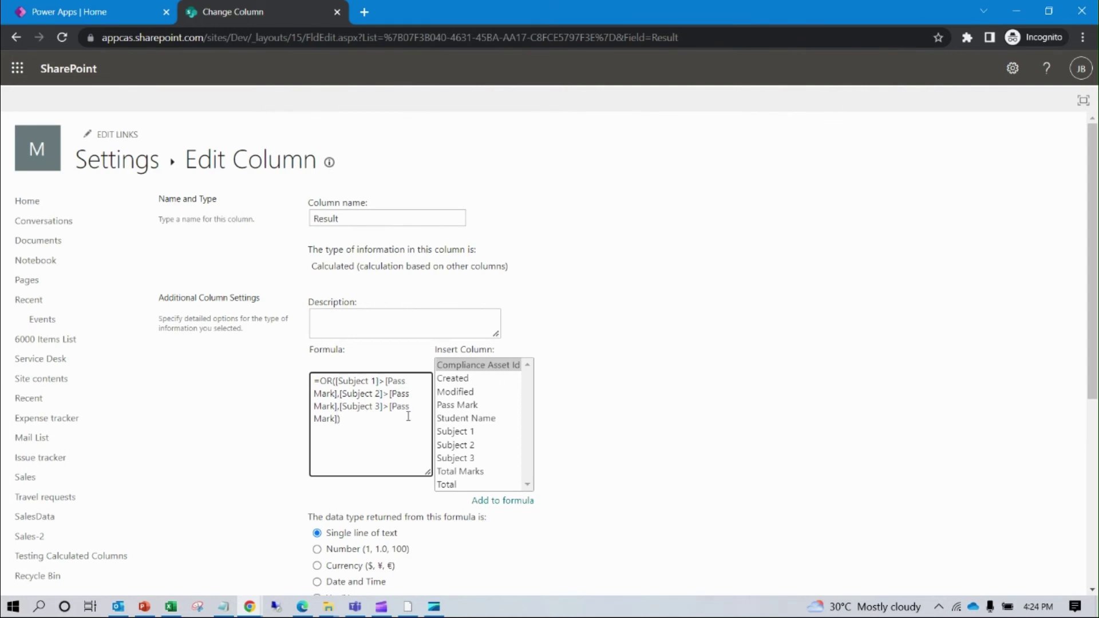
{"action": "scroll", "coordinate": [858, 384], "scroll_direction": "down", "scroll_amount": 5}
{"action": "left_click", "coordinate": [986, 518]}
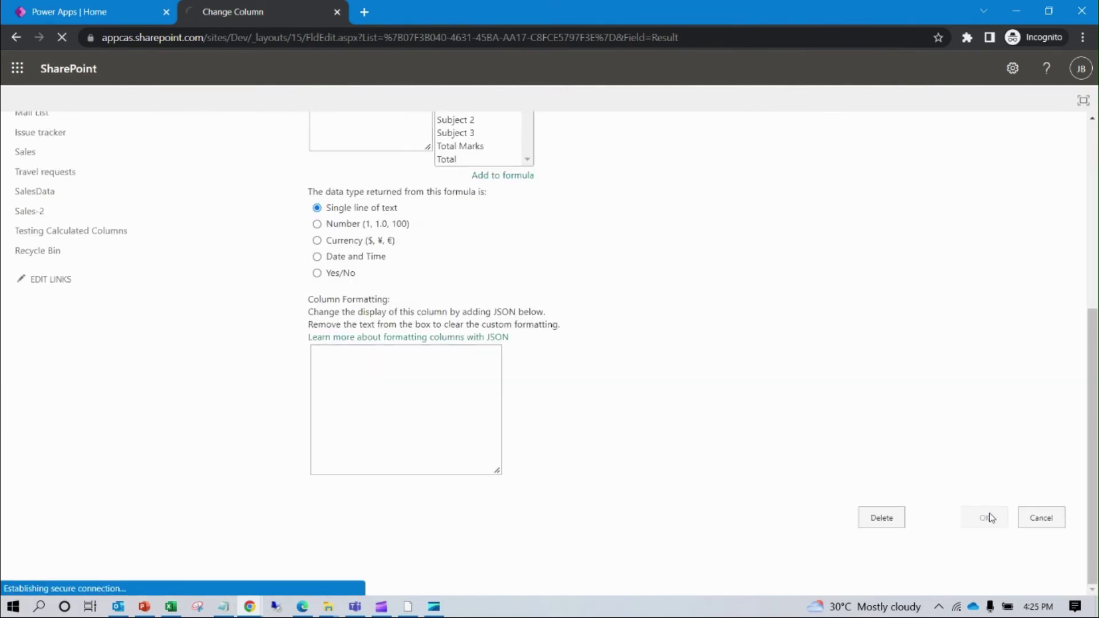
Step: Confirm the fourth student's Result now shows Yes, then reopen the list settings' Columns section
{"action": "left_click", "coordinate": [215, 160]}
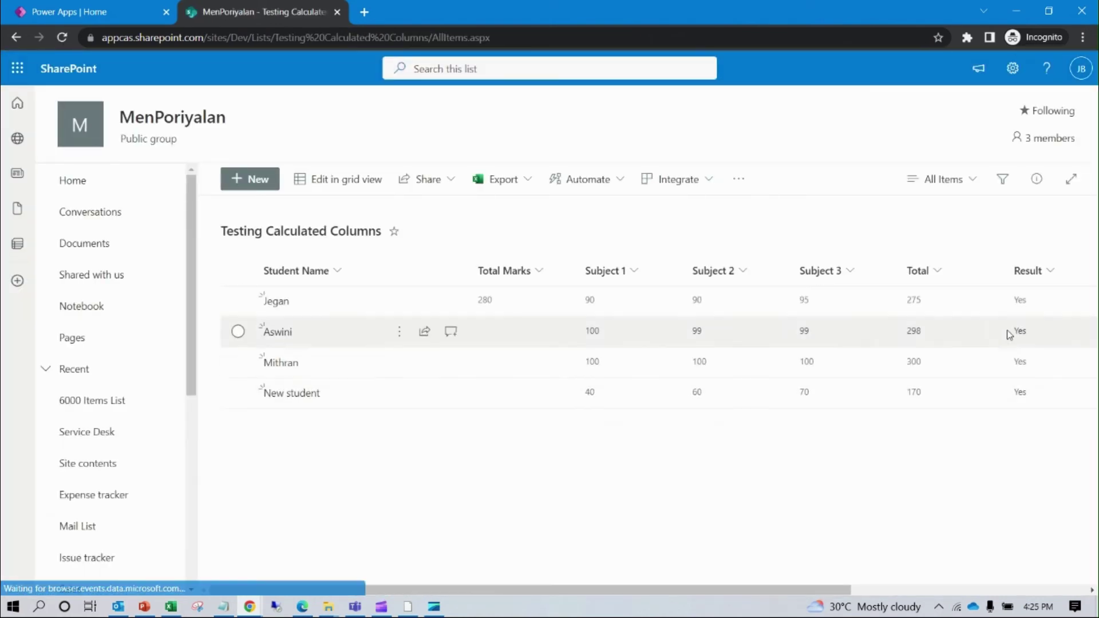
{"action": "left_click", "coordinate": [591, 396]}
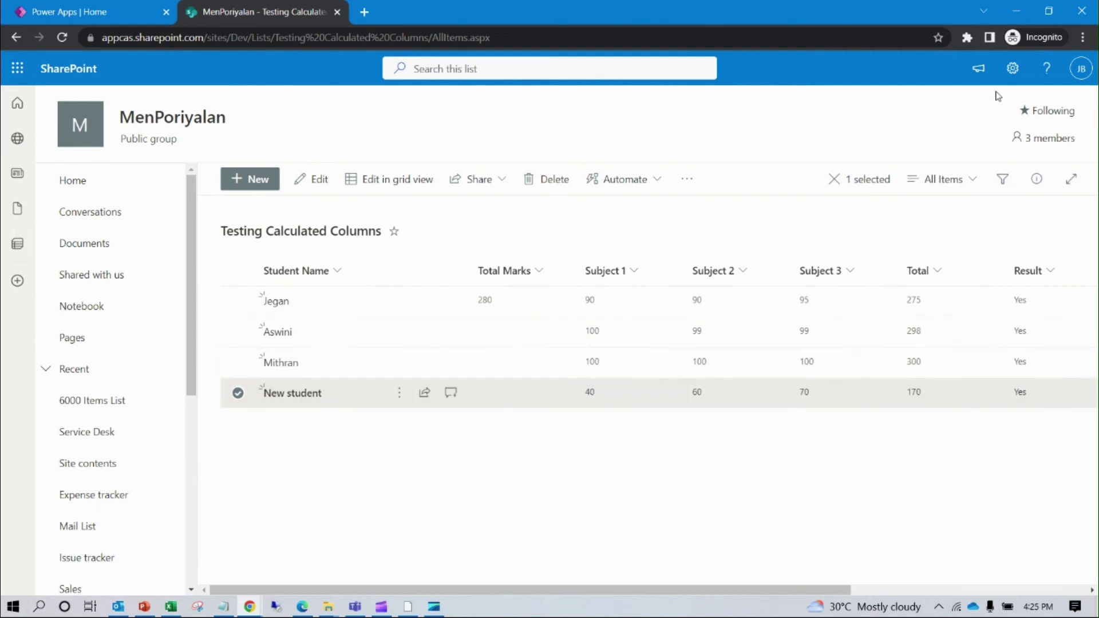
{"action": "left_click", "coordinate": [1012, 69]}
{"action": "left_click", "coordinate": [907, 217]}
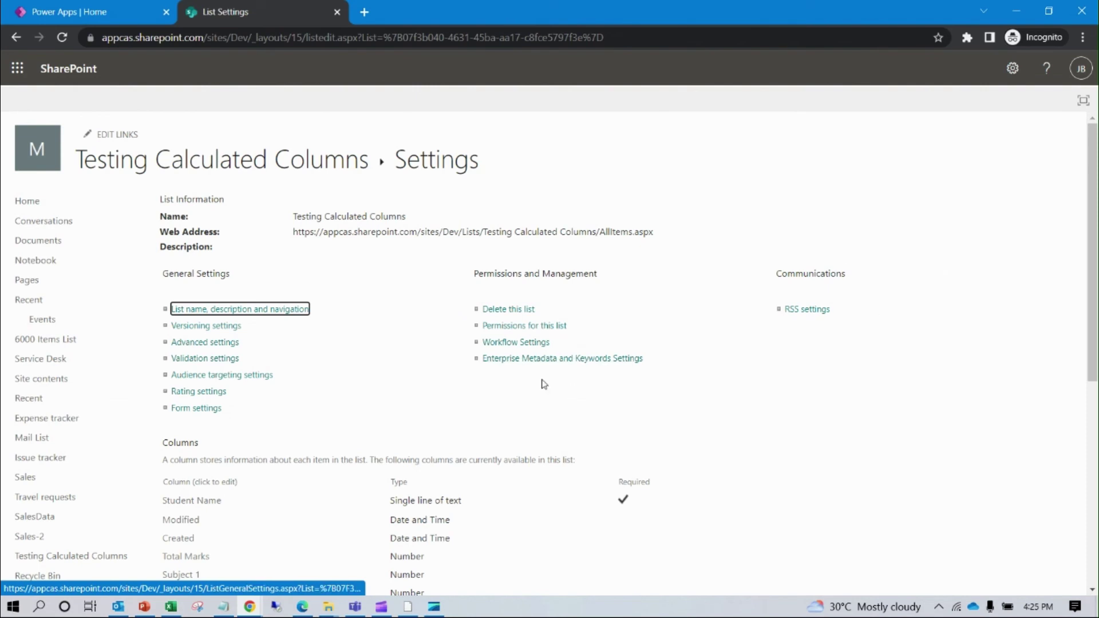
{"action": "scroll", "coordinate": [544, 385], "scroll_direction": "down", "scroll_amount": 5}
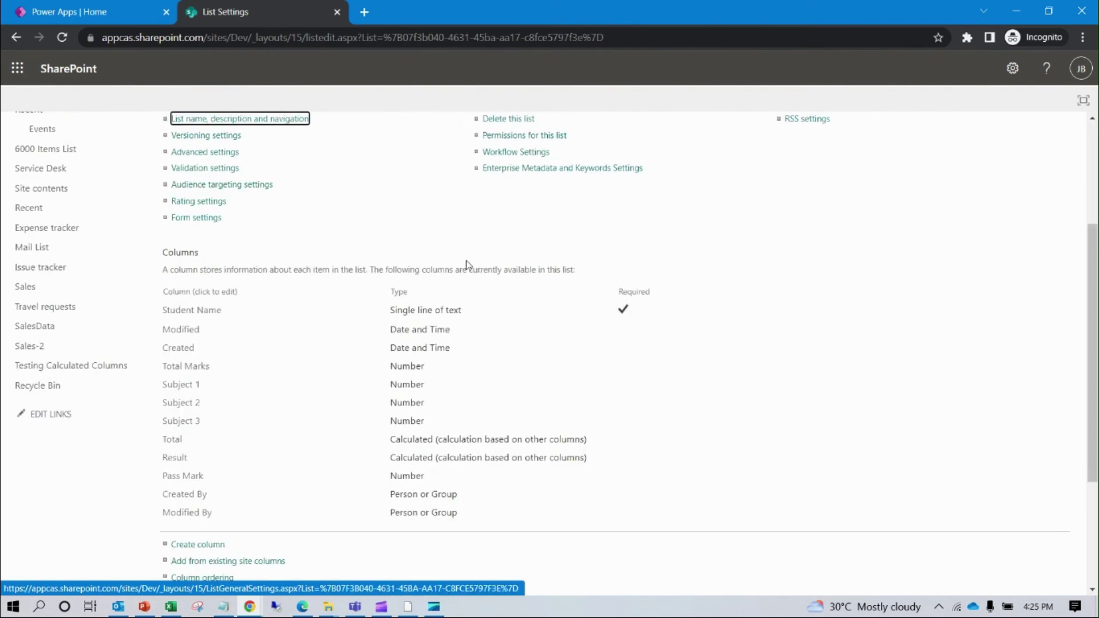
{"action": "scroll", "coordinate": [320, 298], "scroll_direction": "up", "scroll_amount": 3}
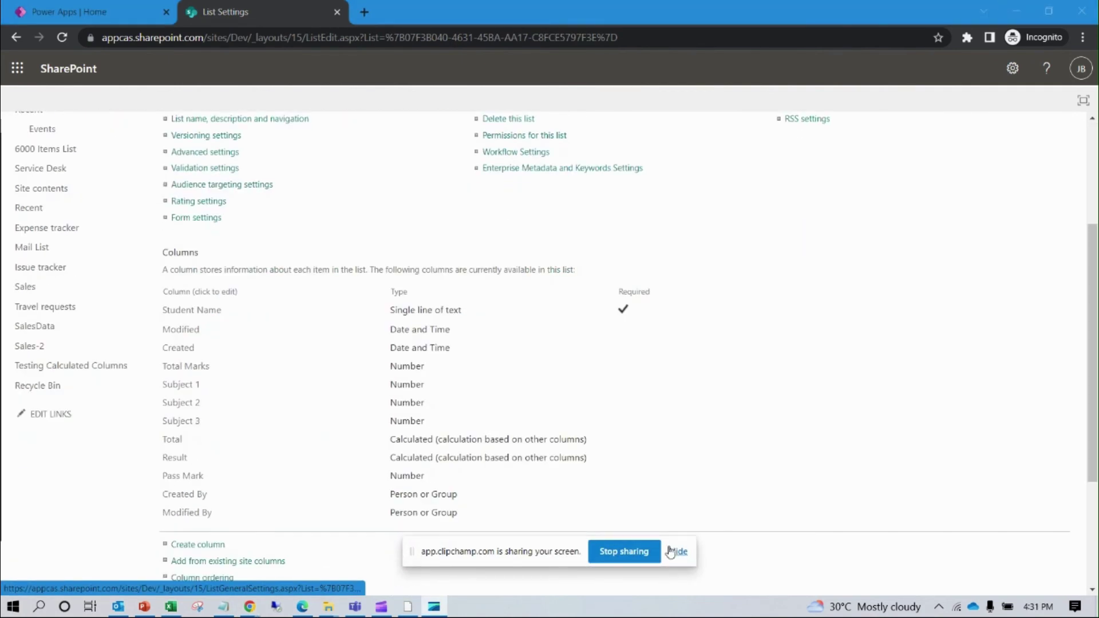
{"action": "left_click", "coordinate": [677, 558]}
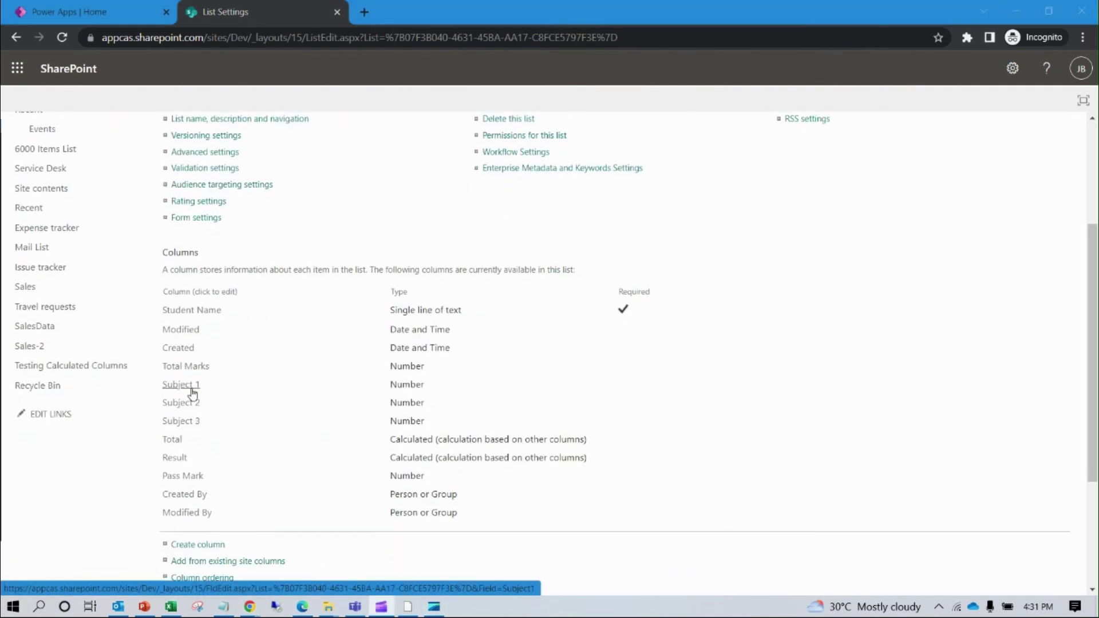
{"action": "scroll", "coordinate": [321, 383], "scroll_direction": "down", "scroll_amount": 3}
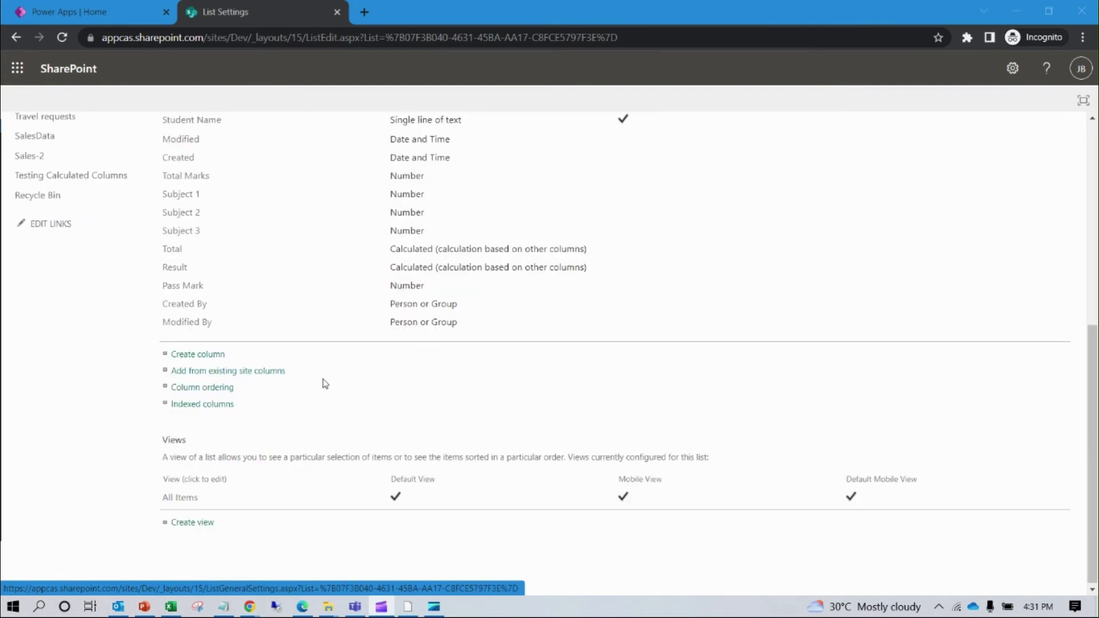
Step: Create a Calculated column named 'Centum in Sub 1' and begin its formula with =NOT(
{"action": "left_click", "coordinate": [198, 355]}
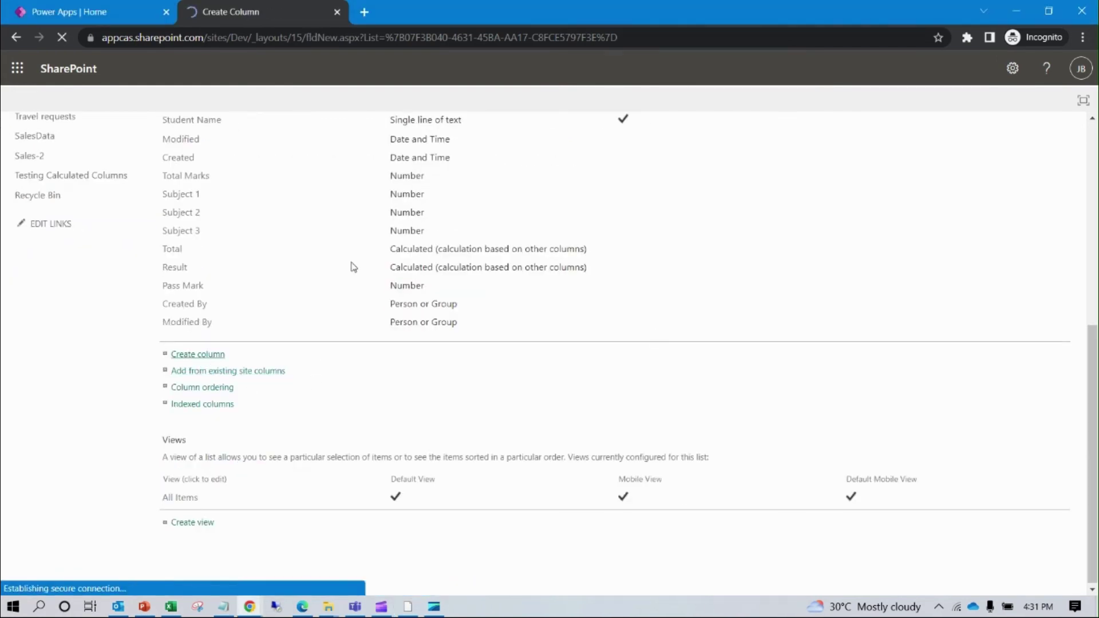
{"action": "type", "text": "e"}
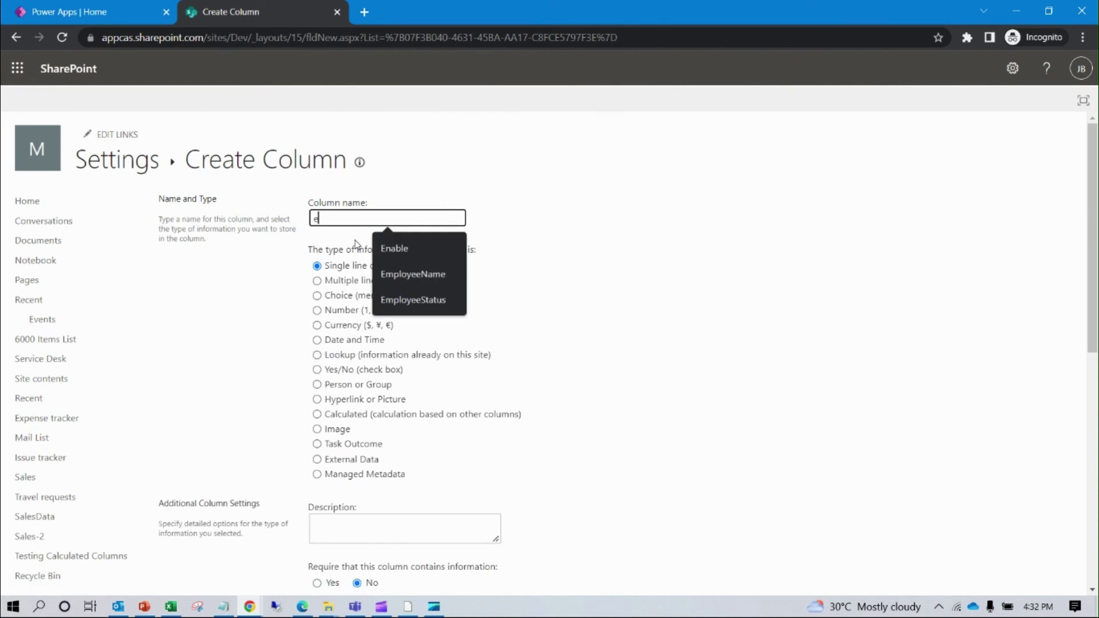
{"action": "key", "text": "BackSpace"}
{"action": "type", "text": "Cent"}
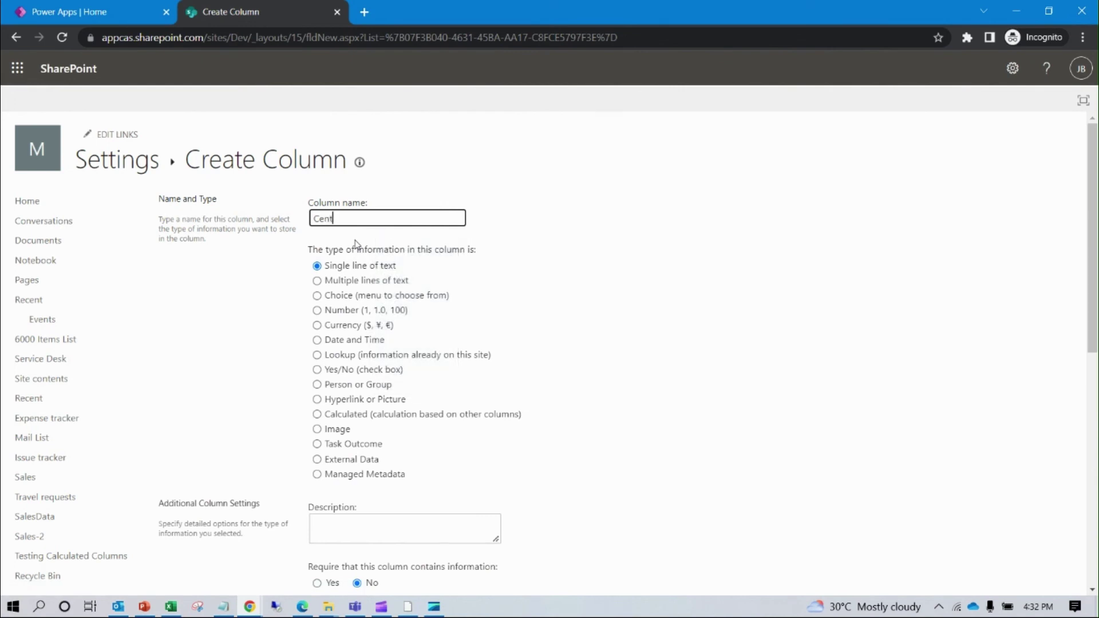
{"action": "type", "text": "um in "}
{"action": "type", "text": "Sub 1"}
{"action": "left_click", "coordinate": [342, 417]}
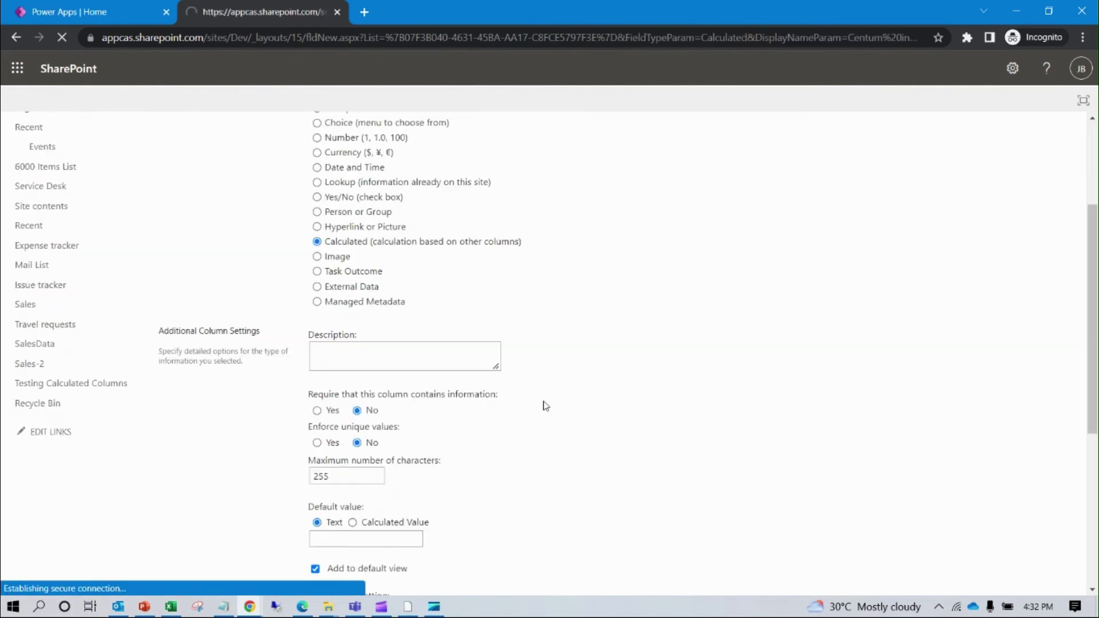
{"action": "scroll", "coordinate": [544, 404], "scroll_direction": "down", "scroll_amount": 6}
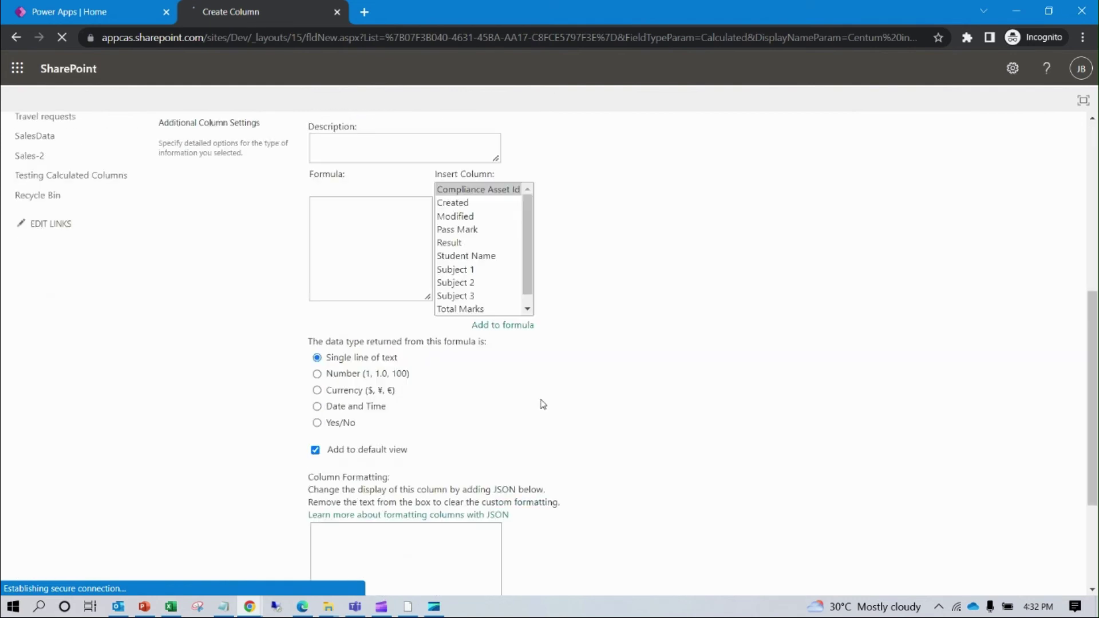
{"action": "left_click", "coordinate": [365, 218]}
{"action": "scroll", "coordinate": [409, 280], "scroll_direction": "up", "scroll_amount": 2}
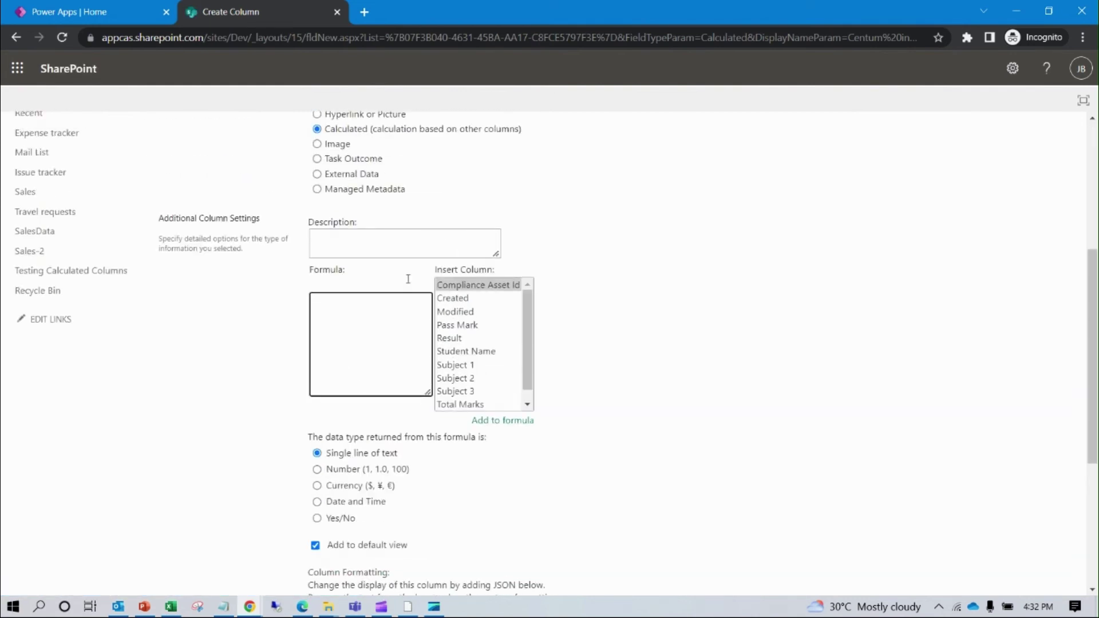
{"action": "type", "text": "=NO"}
{"action": "type", "text": "T("}
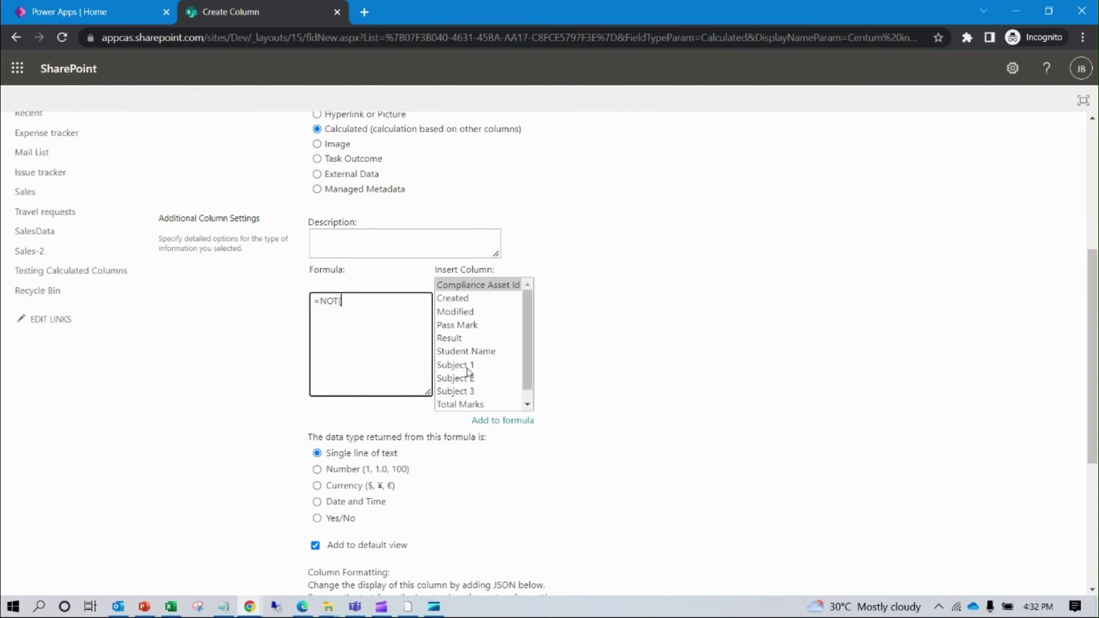
Step: Insert the [Subject 1] reference after NOT( and finish the formula as =NOT([Subject 1]=100)
{"action": "left_click", "coordinate": [467, 367]}
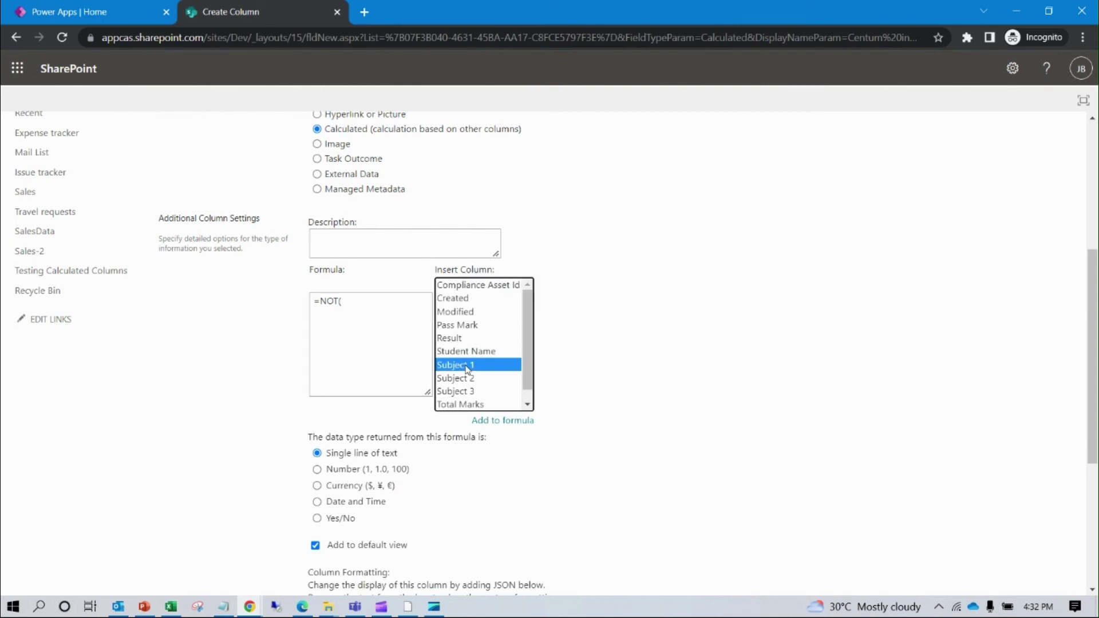
{"action": "left_click", "coordinate": [504, 420]}
{"action": "left_click", "coordinate": [406, 305]}
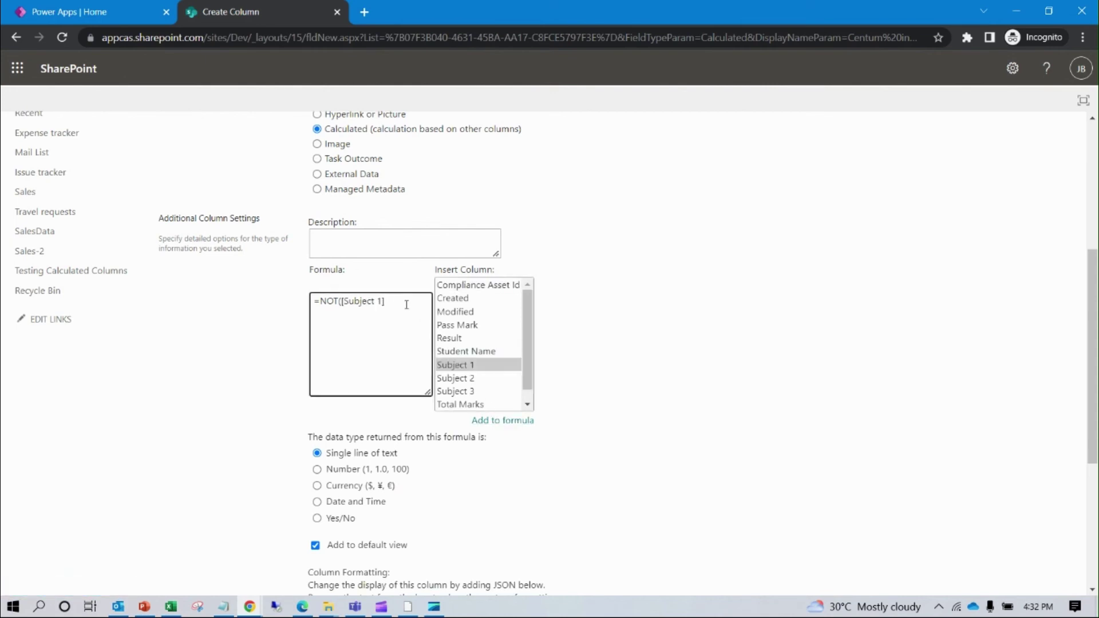
{"action": "type", "text": "00"}
{"action": "type", "text": ")"}
{"action": "left_click", "coordinate": [320, 302]}
Step: Wrap the NOT test in IF so the formula reads =IF(NOT([Subject 1]=100),
{"action": "scroll", "coordinate": [399, 311], "scroll_direction": "up", "scroll_amount": 5}
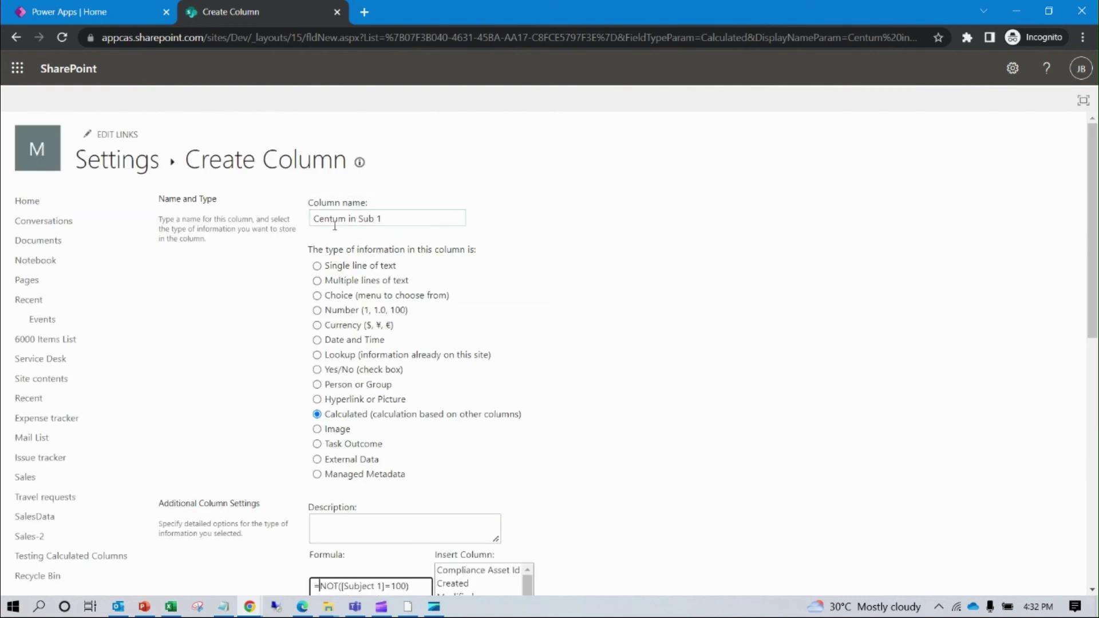
{"action": "left_click", "coordinate": [398, 219]}
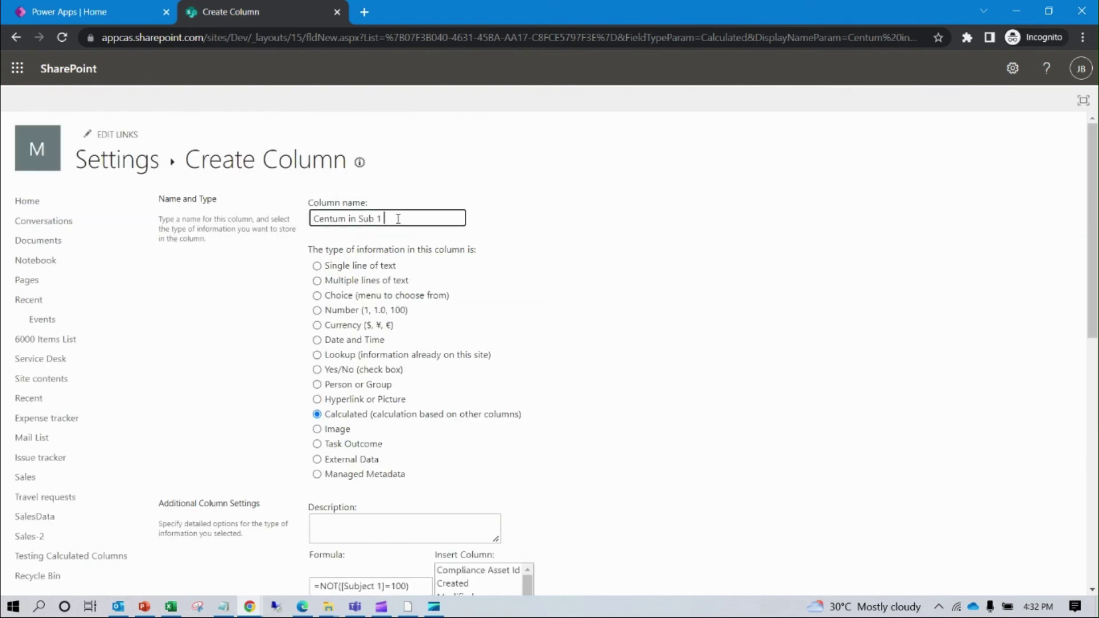
{"action": "type", "text": "1"}
{"action": "scroll", "coordinate": [398, 219], "scroll_direction": "down", "scroll_amount": 3}
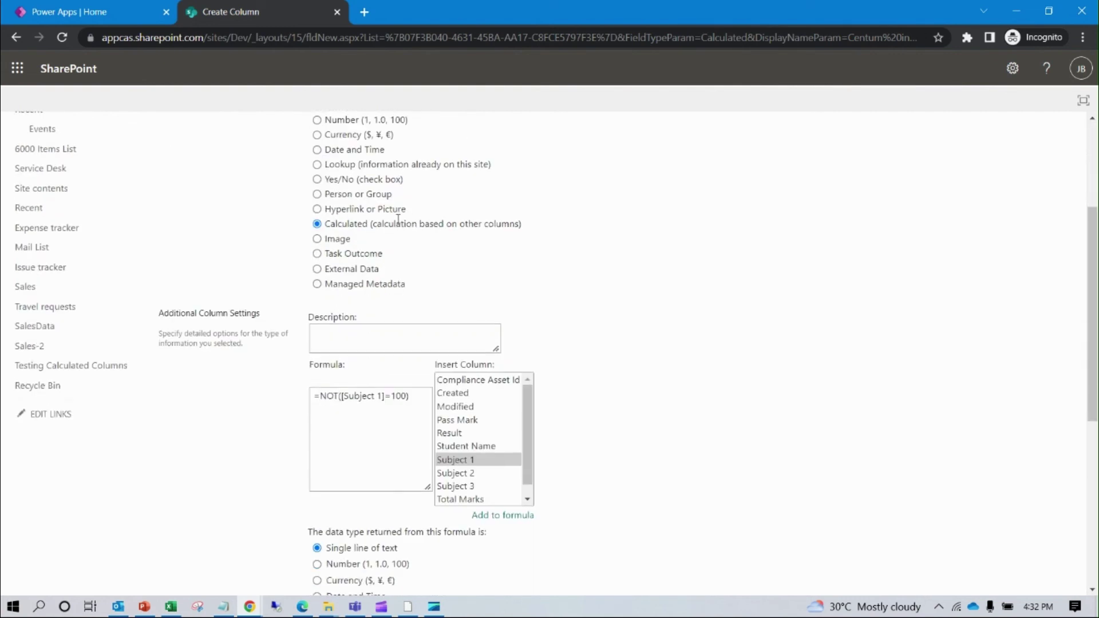
{"action": "left_click", "coordinate": [323, 396]}
{"action": "type", "text": "I"}
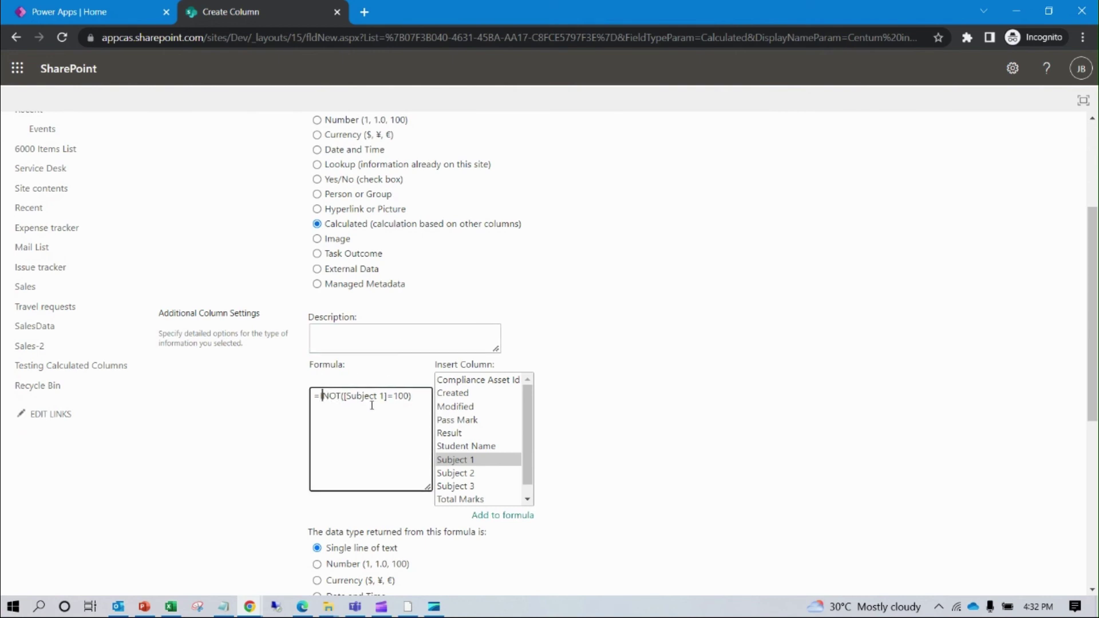
{"action": "type", "text": "F("}
{"action": "left_click", "coordinate": [422, 399]}
{"action": "type", "text": "E"}
{"action": "key", "text": "BackSpace"}
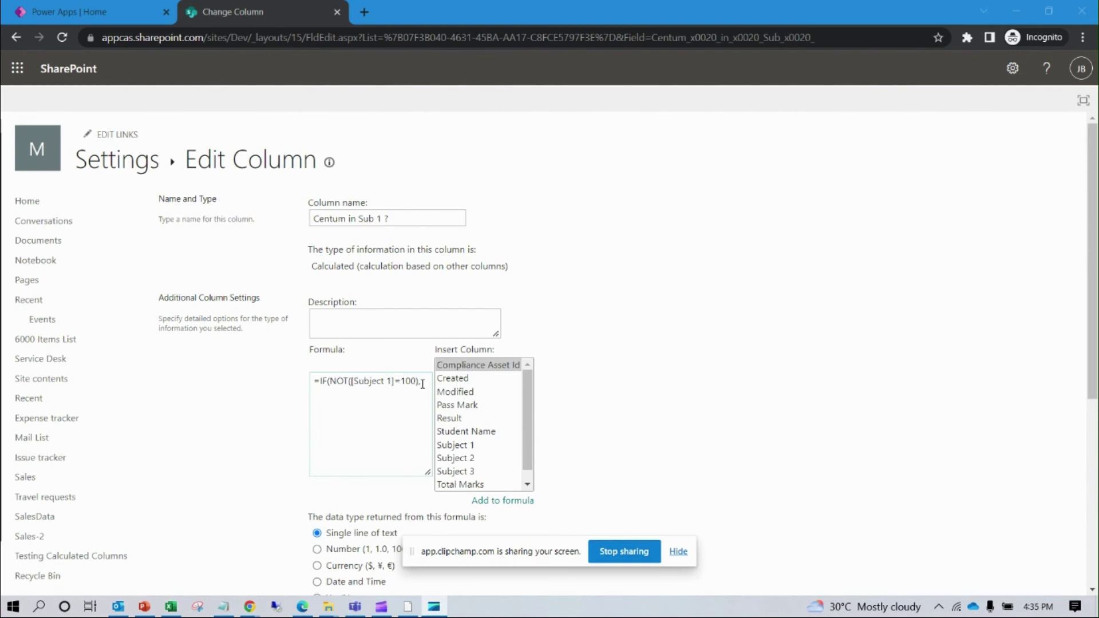
Step: Complete the formula as =IF(NOT([Subject 1]=100),"No","Centum")
{"action": "left_click", "coordinate": [423, 384]}
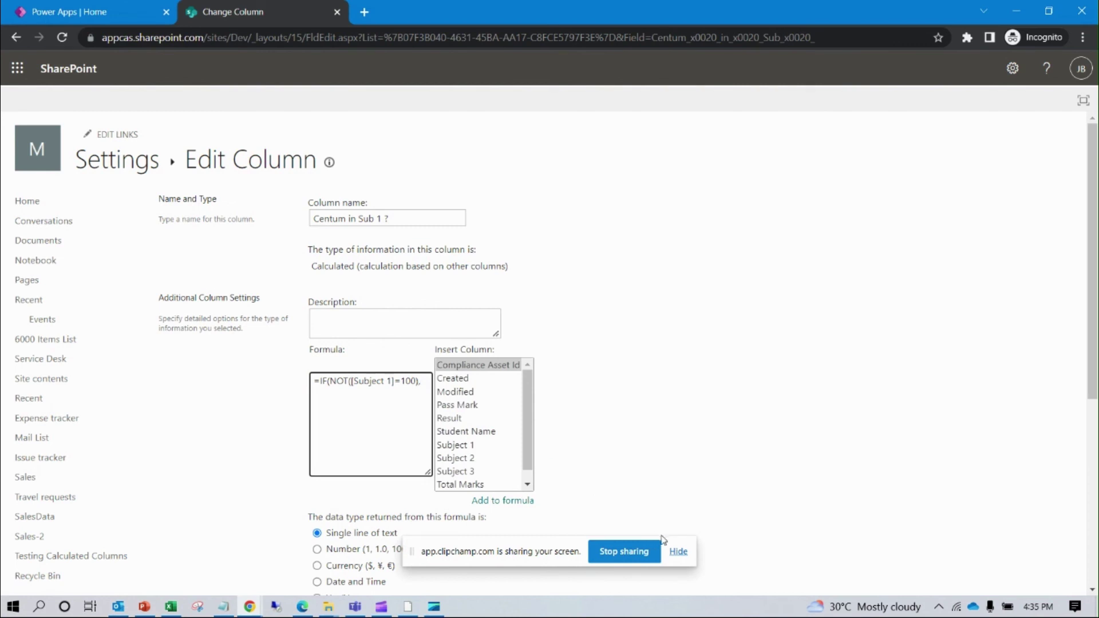
{"action": "left_click", "coordinate": [678, 551]}
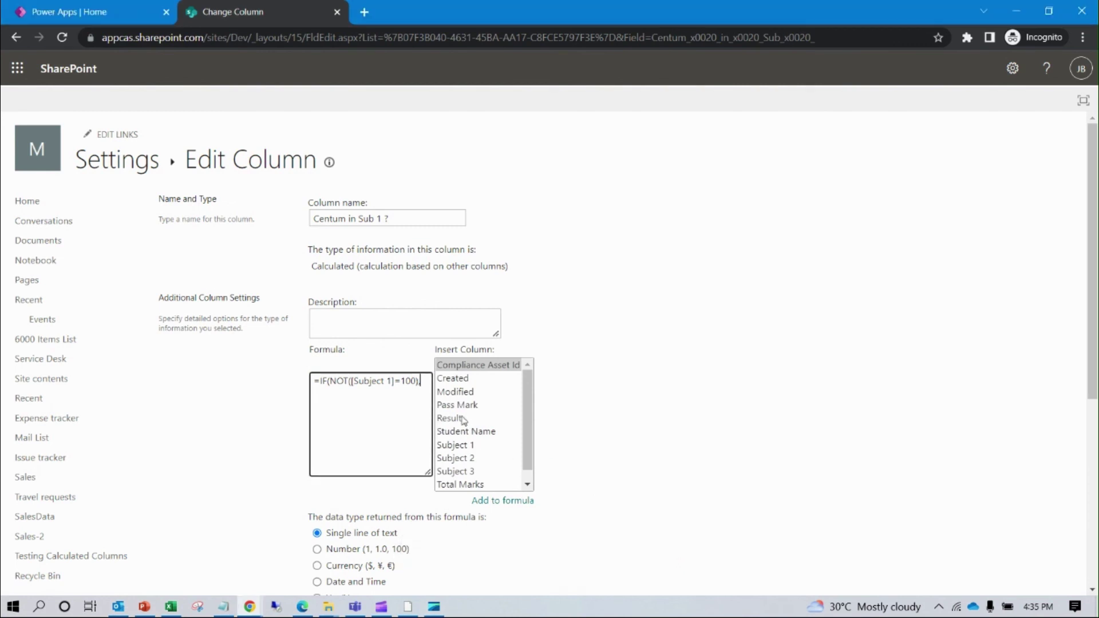
{"action": "left_click", "coordinate": [423, 384]}
{"action": "type", "text": "N"}
{"action": "type", "text": "o\","}
{"action": "type", "text": "\"Cen"}
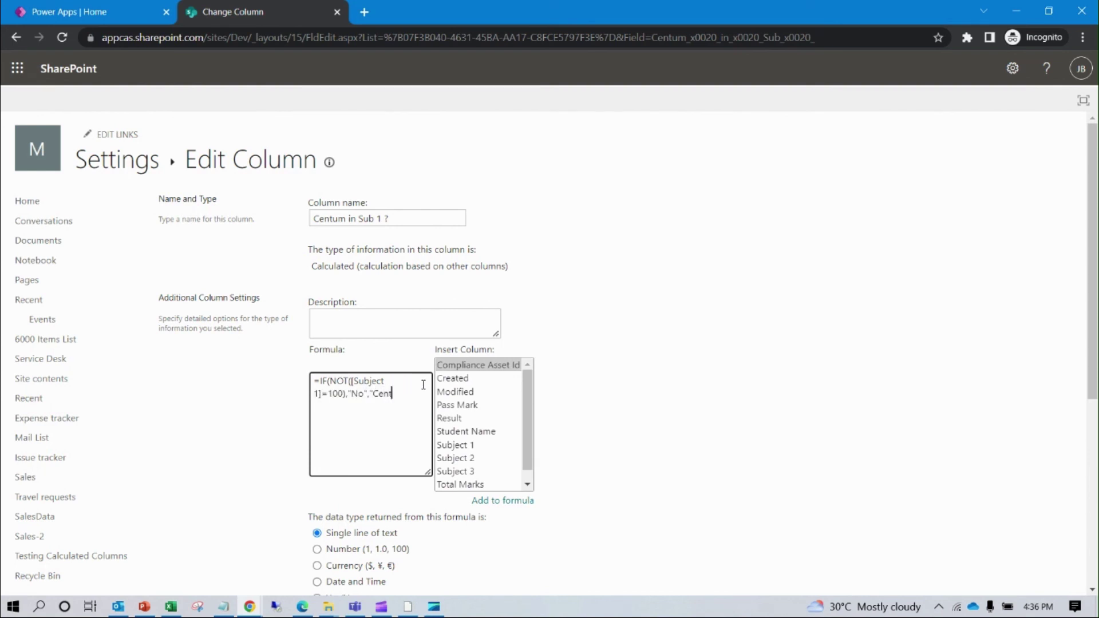
{"action": "type", "text": "tume"}
{"action": "key", "text": "BackSpace"}
{"action": "type", "text": "\")"}
Step: Save the 'Centum in Sub 1 ?' column and return to the Testing Calculated Columns list
{"action": "scroll", "coordinate": [801, 504], "scroll_direction": "down", "scroll_amount": 5}
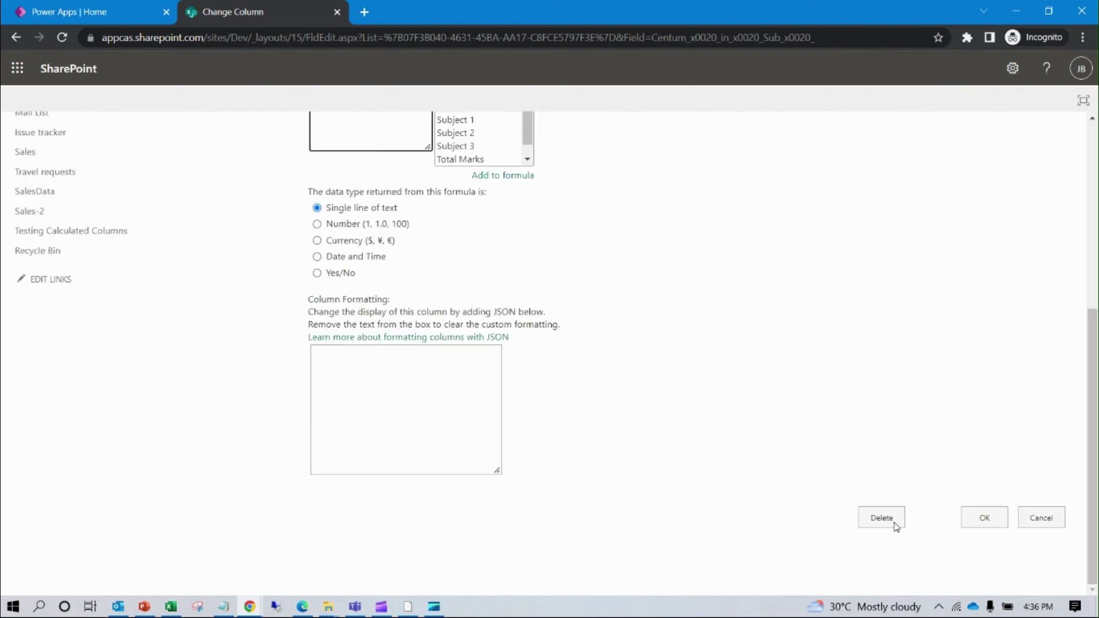
{"action": "left_click", "coordinate": [996, 528]}
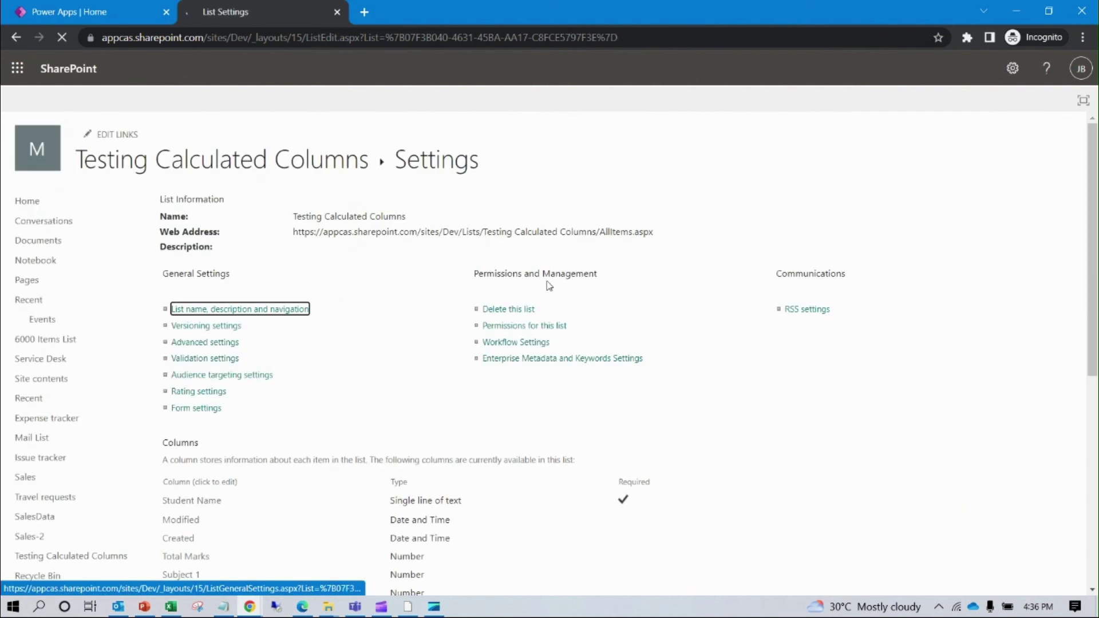
{"action": "left_click", "coordinate": [261, 160]}
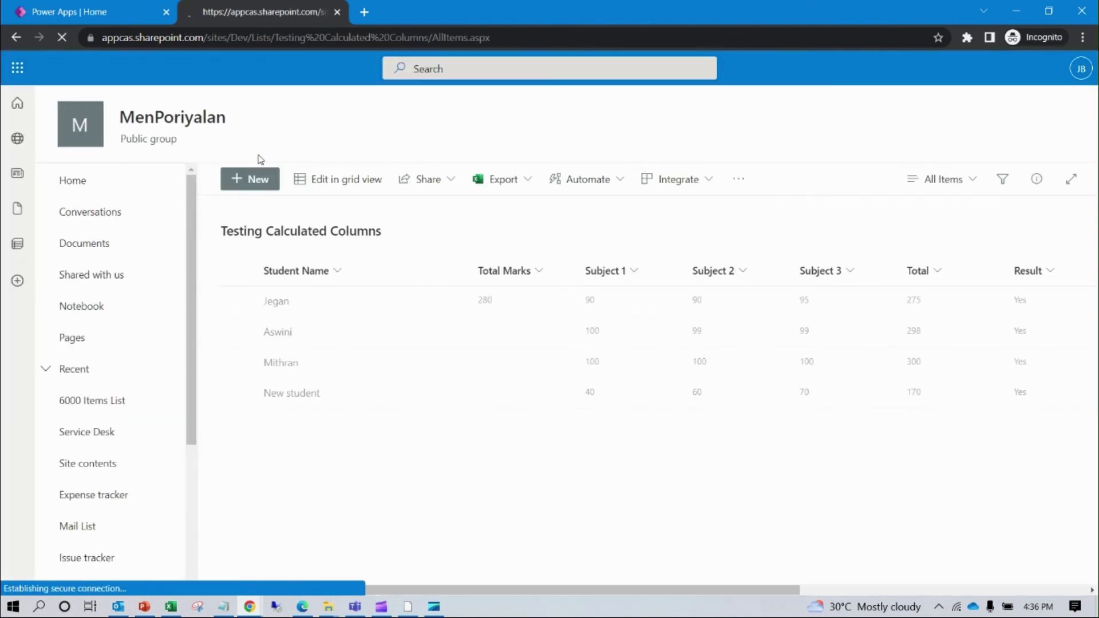
Step: Scroll to the new column and check rows show Centum where Subject 1 is 100, otherwise No
{"action": "left_click_drag", "start_coordinate": [702, 590], "coordinate": [858, 587]}
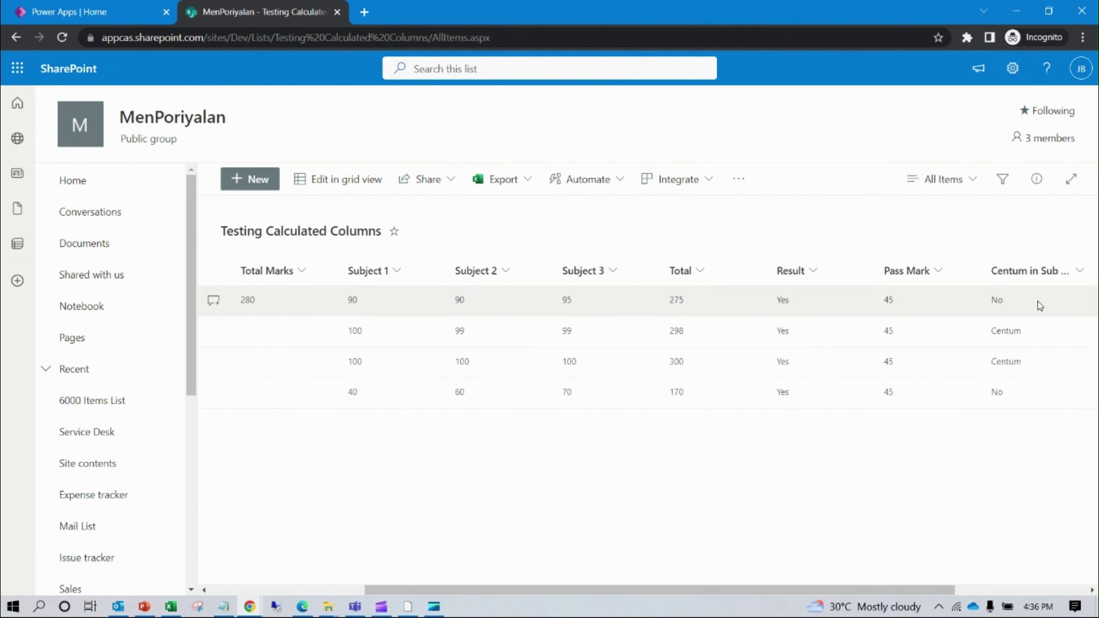
{"action": "left_click", "coordinate": [374, 300]}
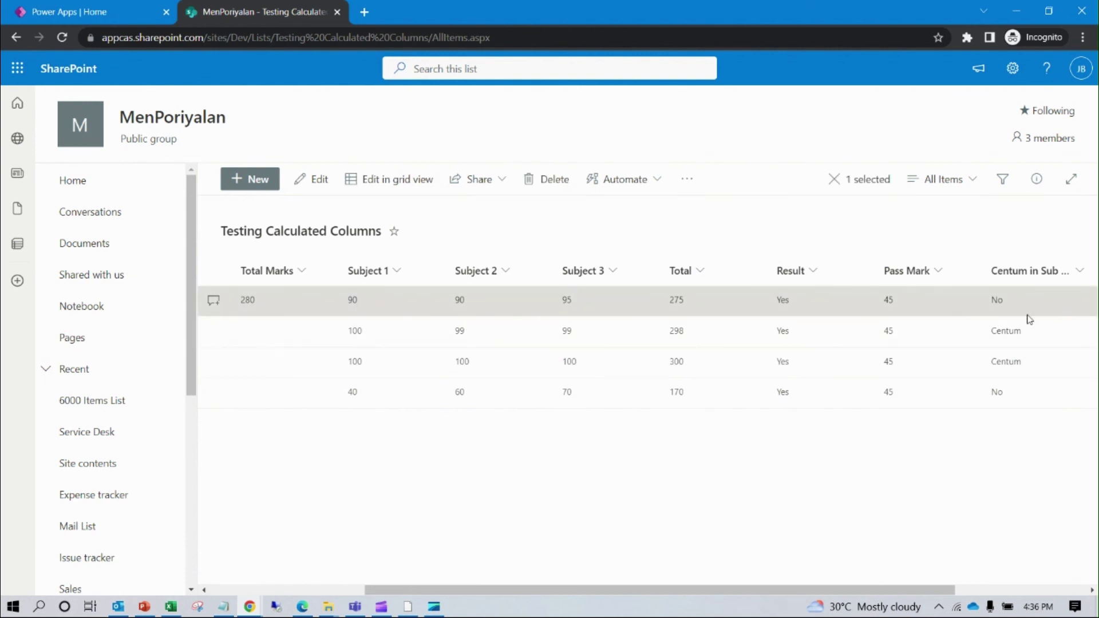
{"action": "left_click", "coordinate": [377, 332]}
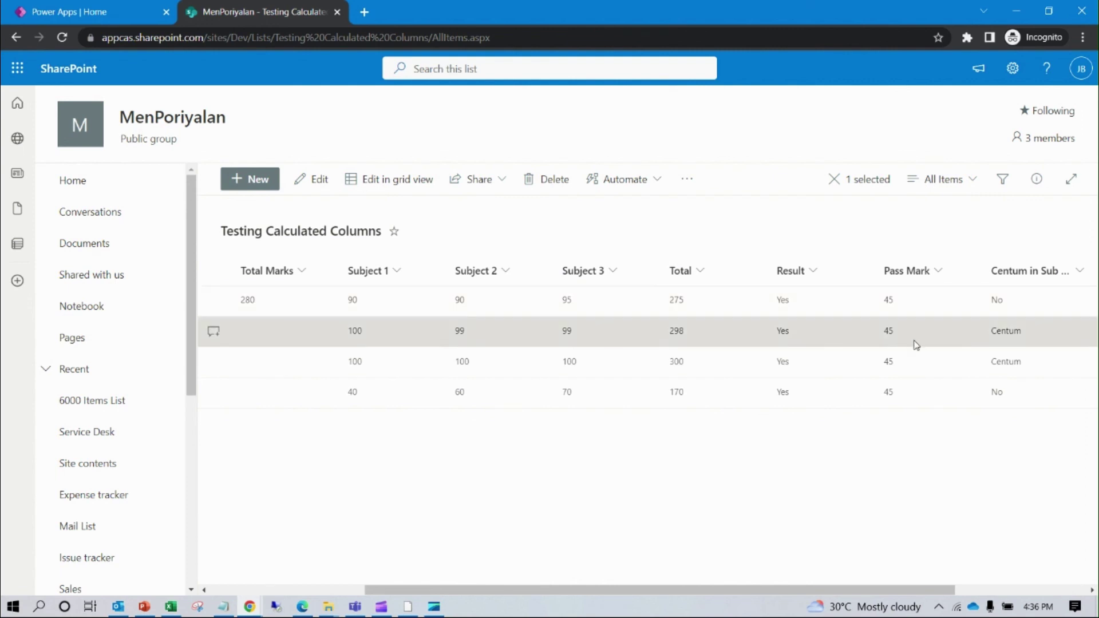